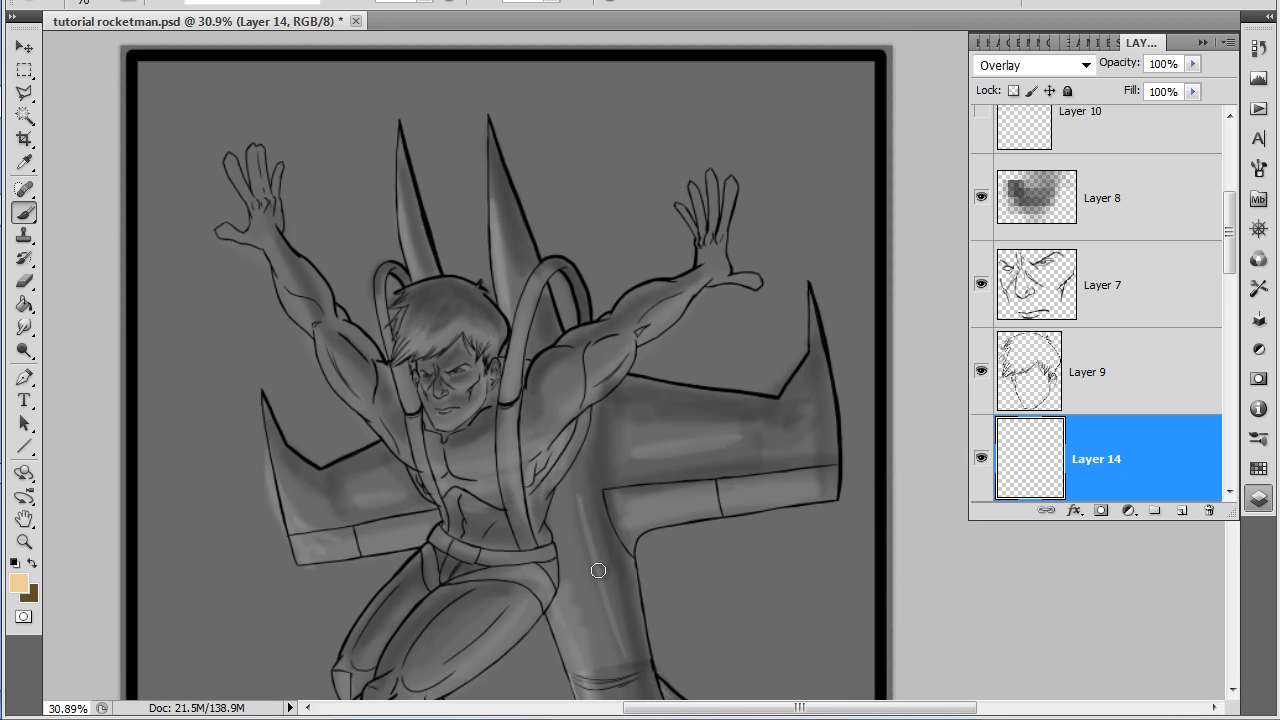
# Preview the contents of Layers 1, 3, 4 and 5 by showing each one and hiding it again.
pyautogui.scroll(-1, 598, 570)
pyautogui.moveTo(720, 597); pyautogui.dragTo(730, 491)
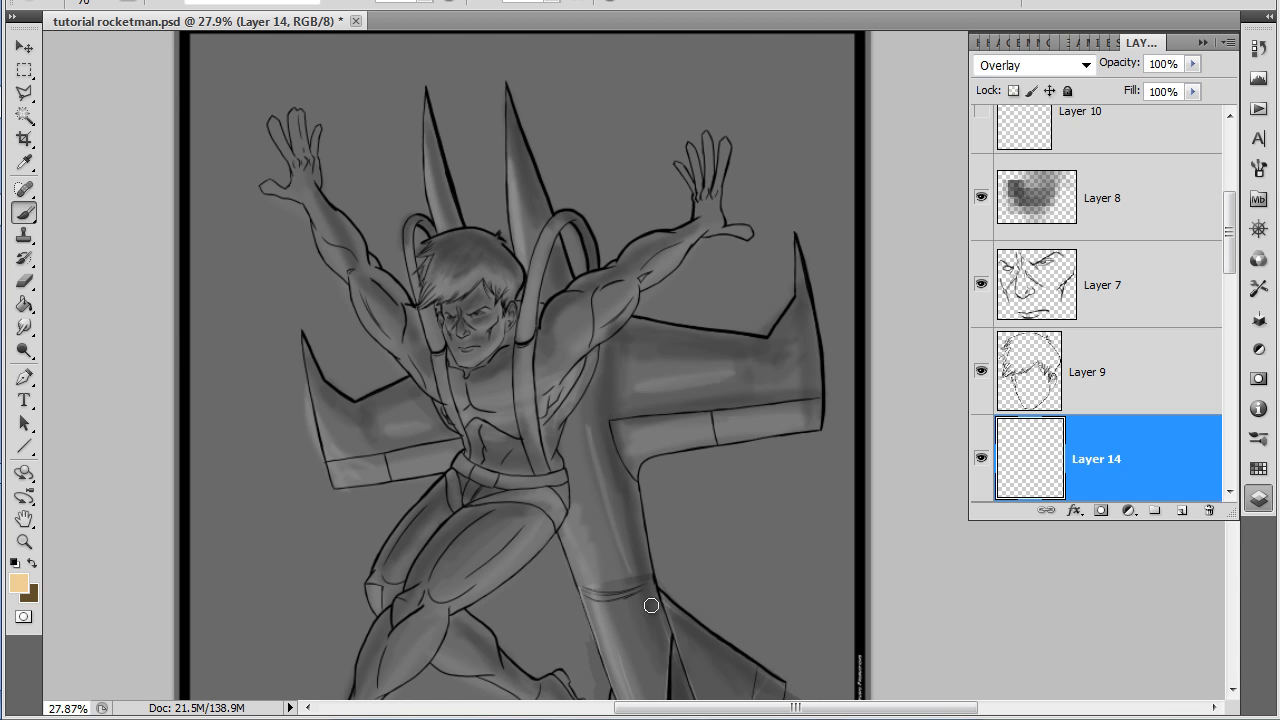
pyautogui.moveTo(1229, 236); pyautogui.dragTo(1230, 336)
pyautogui.click(981, 348)
pyautogui.click(981, 261)
pyautogui.click(980, 175)
pyautogui.click(980, 175)
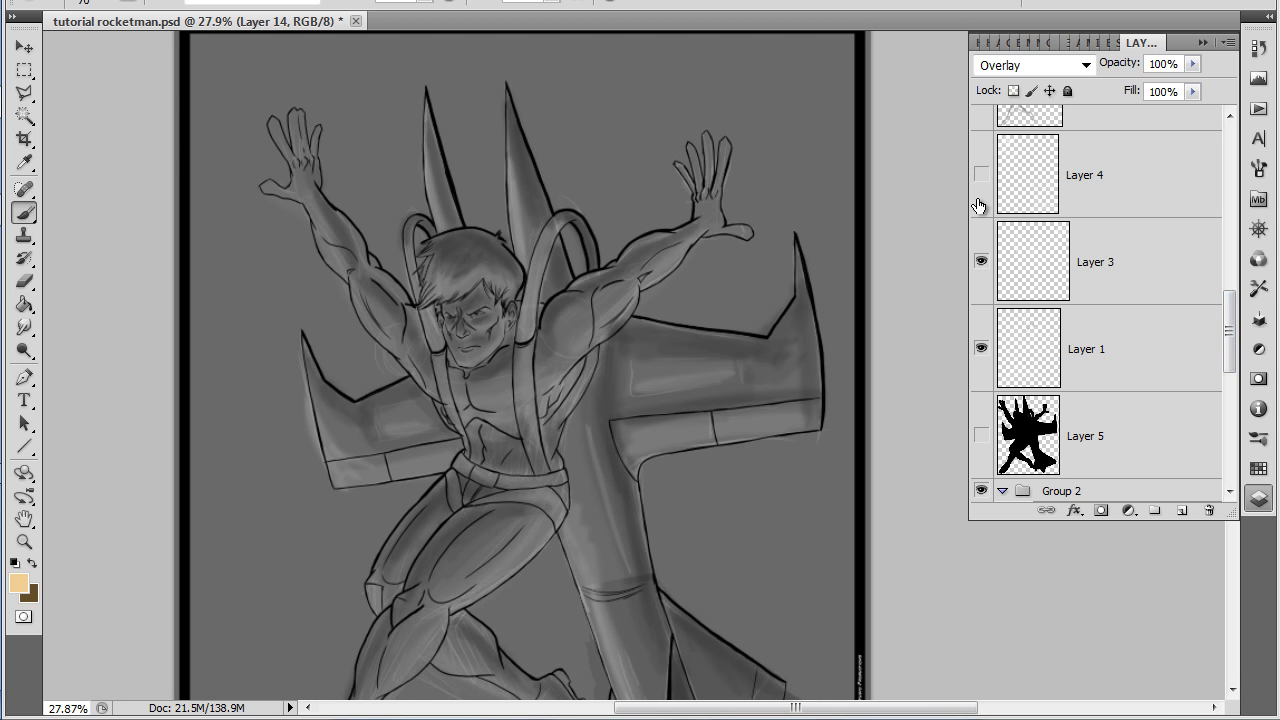
pyautogui.click(981, 266)
pyautogui.click(982, 348)
pyautogui.click(982, 434)
pyautogui.click(982, 436)
# Toggle Layer 10 on and off to compare the figure with and without its highlight lines.
pyautogui.moveTo(1229, 350); pyautogui.dragTo(1230, 178)
pyautogui.click(981, 366)
pyautogui.click(982, 366)
pyautogui.click(982, 366)
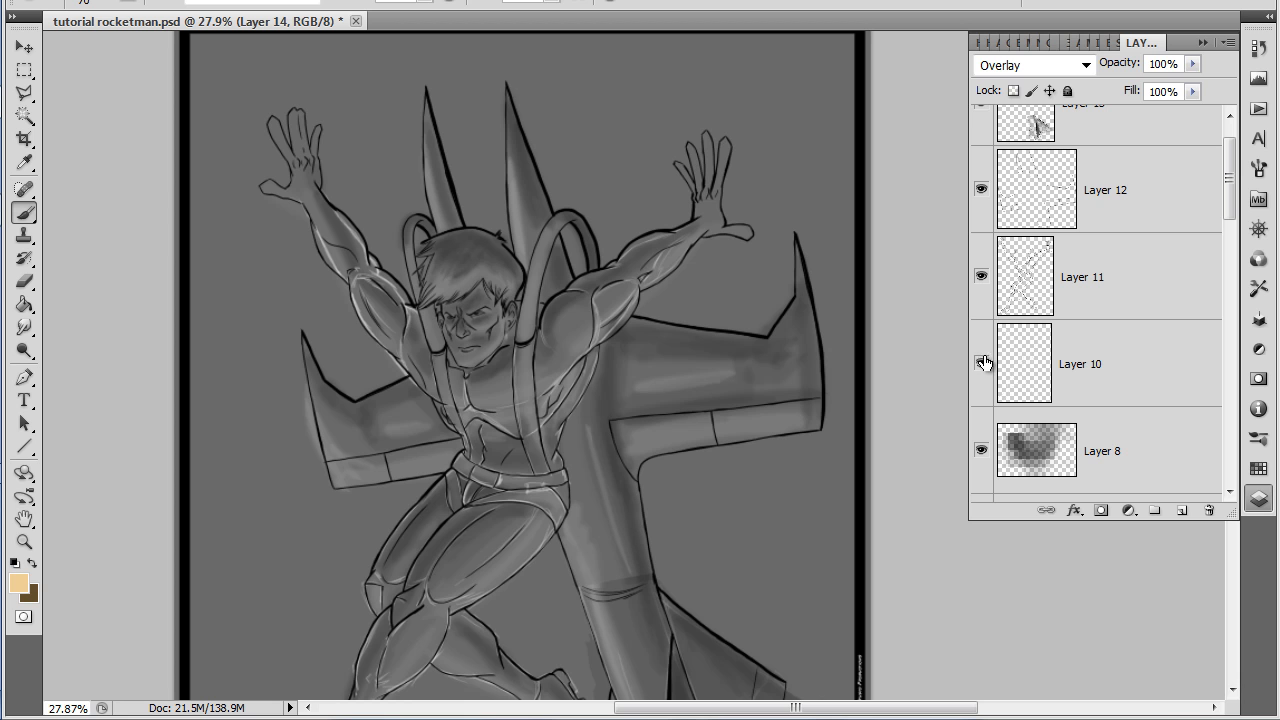
pyautogui.click(982, 367)
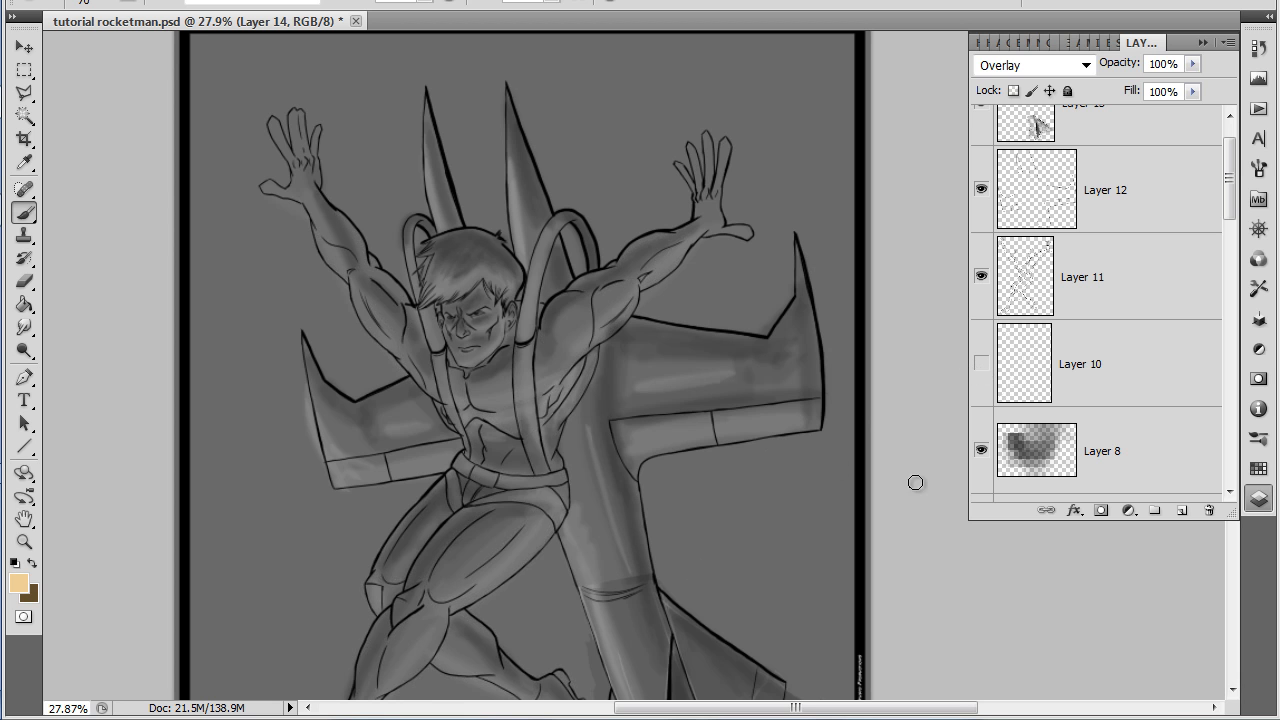
# Examine the shaded line art around the figure's head, arms and torso up close.
pyautogui.scroll(5, 914, 525)
pyautogui.scroll(1, 1022, 503)
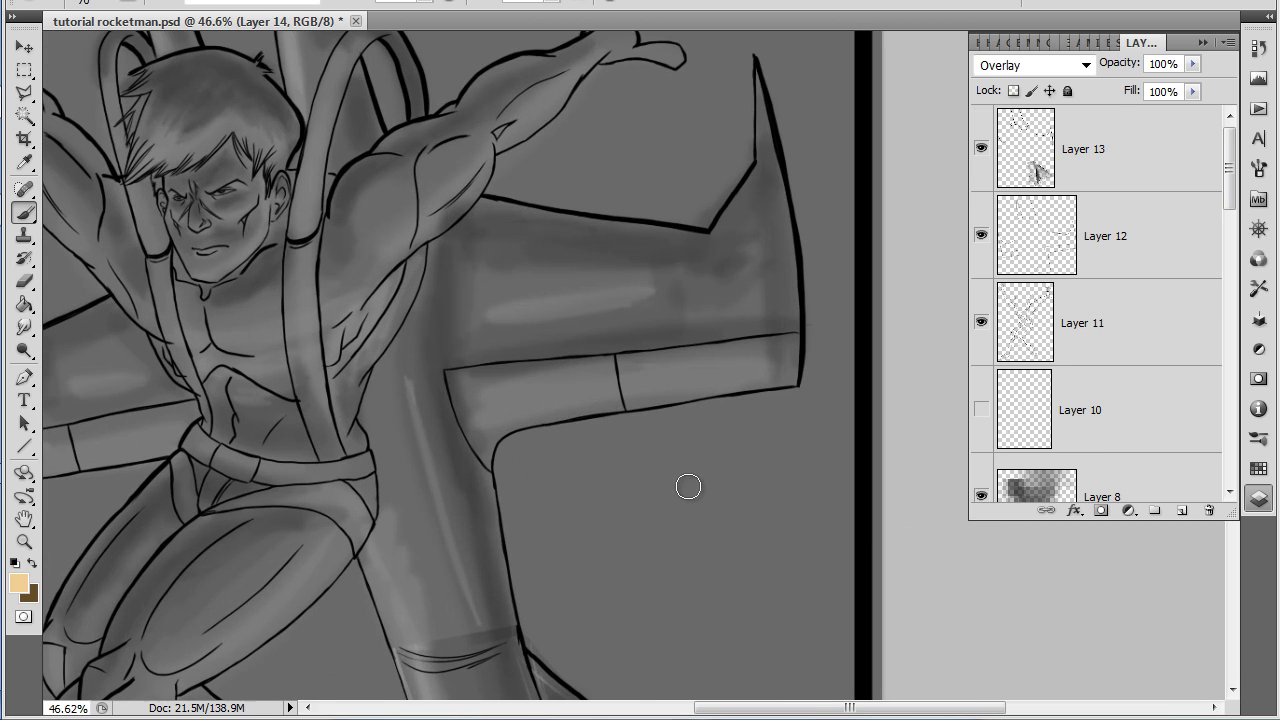
pyautogui.moveTo(668, 483); pyautogui.dragTo(740, 497)
pyautogui.moveTo(636, 438); pyautogui.dragTo(783, 509)
pyautogui.moveTo(748, 428); pyautogui.dragTo(786, 497)
pyautogui.scroll(1, 900, 508)
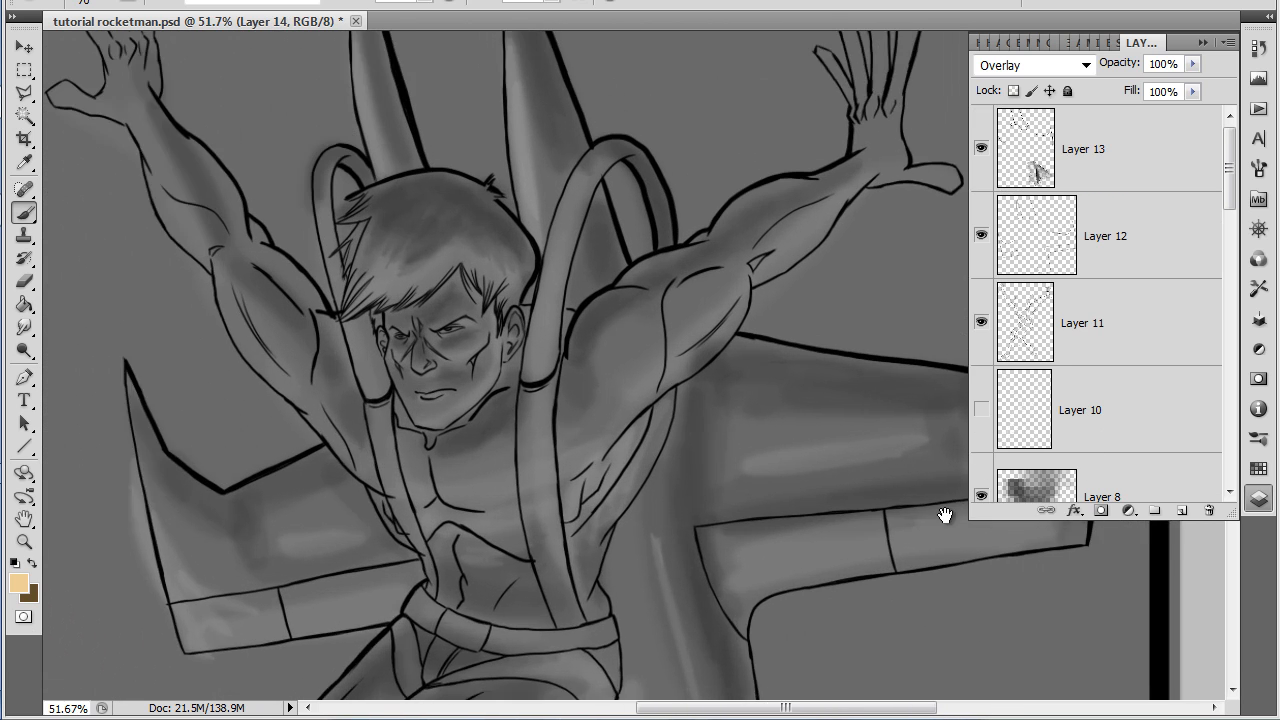
pyautogui.scroll(2, 744, 550)
pyautogui.moveTo(589, 473); pyautogui.dragTo(728, 505)
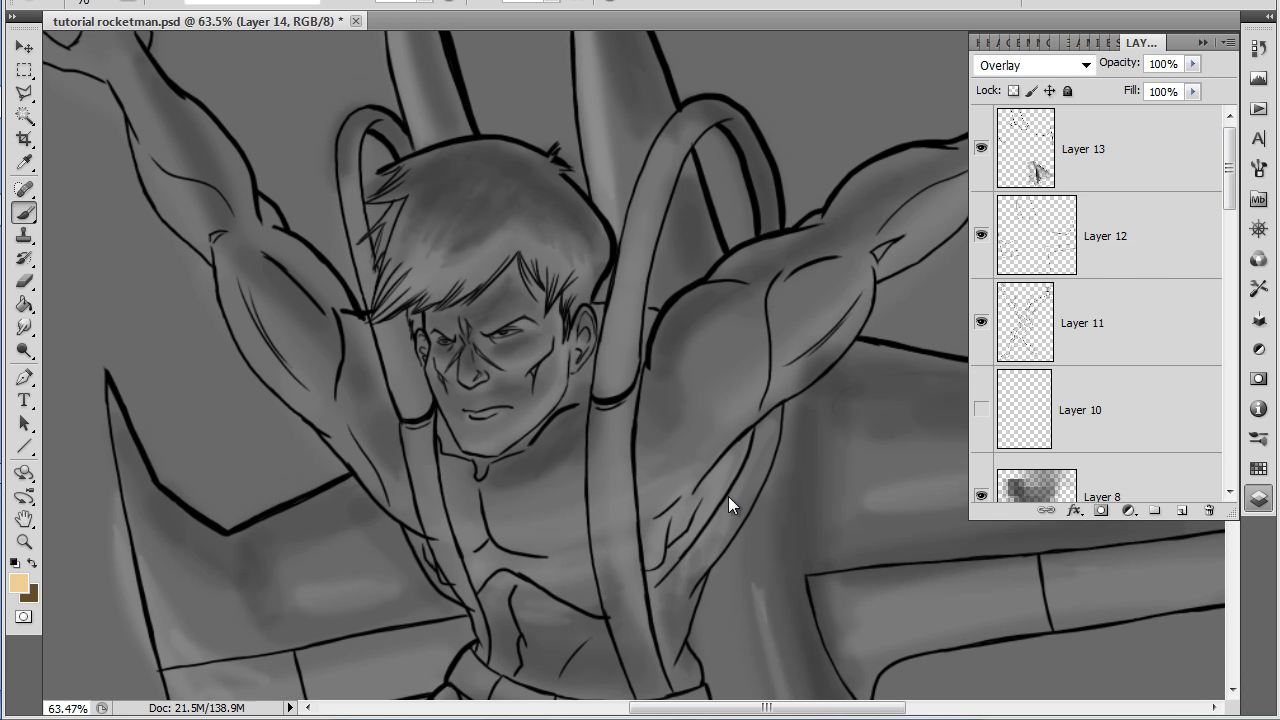
# Select Layer 6 and toggle its visibility to compare the line art with and without grey shading.
pyautogui.moveTo(1229, 202); pyautogui.dragTo(1233, 292)
pyautogui.scroll(-2, 1236, 296)
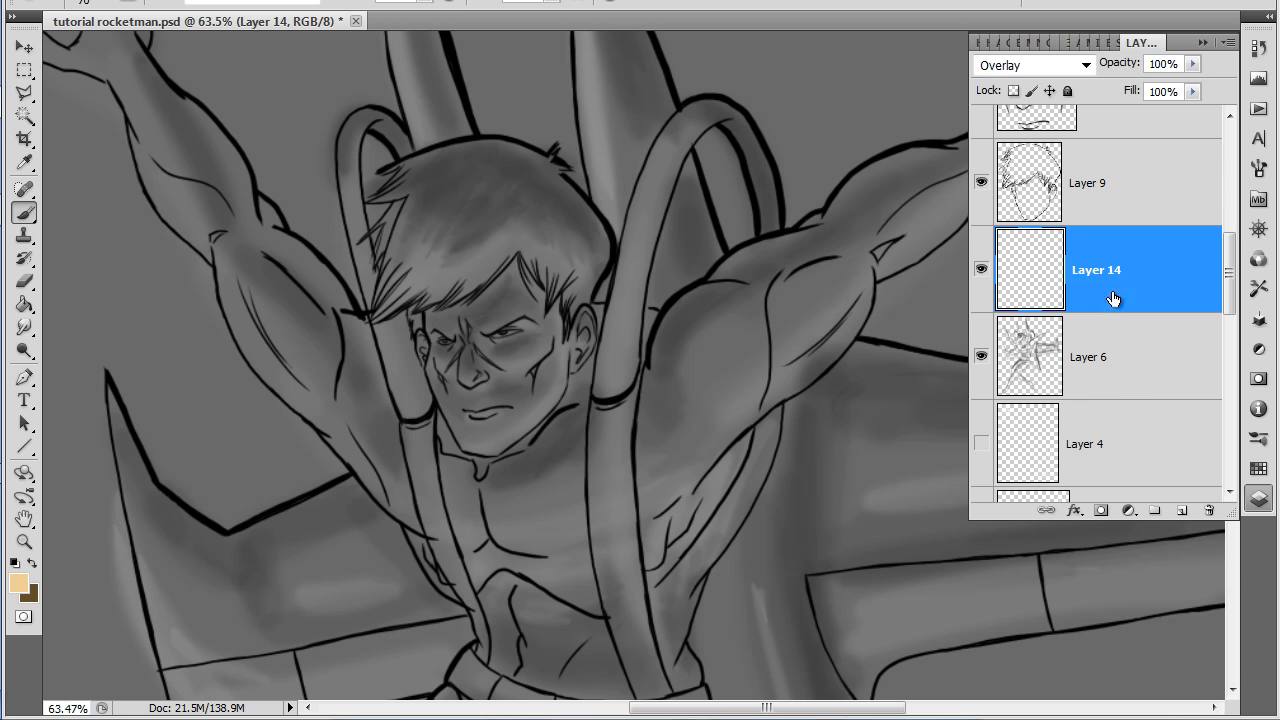
pyautogui.click(1070, 357)
pyautogui.click(981, 357)
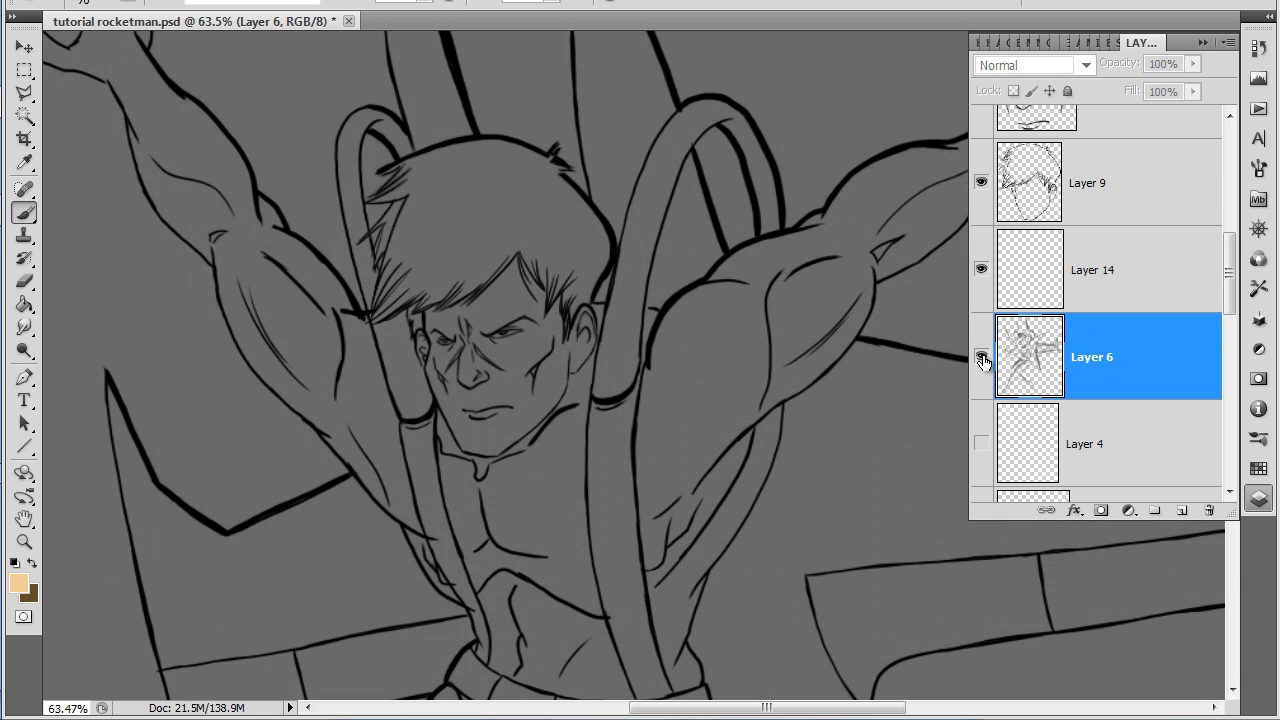
pyautogui.click(981, 357)
pyautogui.click(981, 357)
pyautogui.click(981, 357)
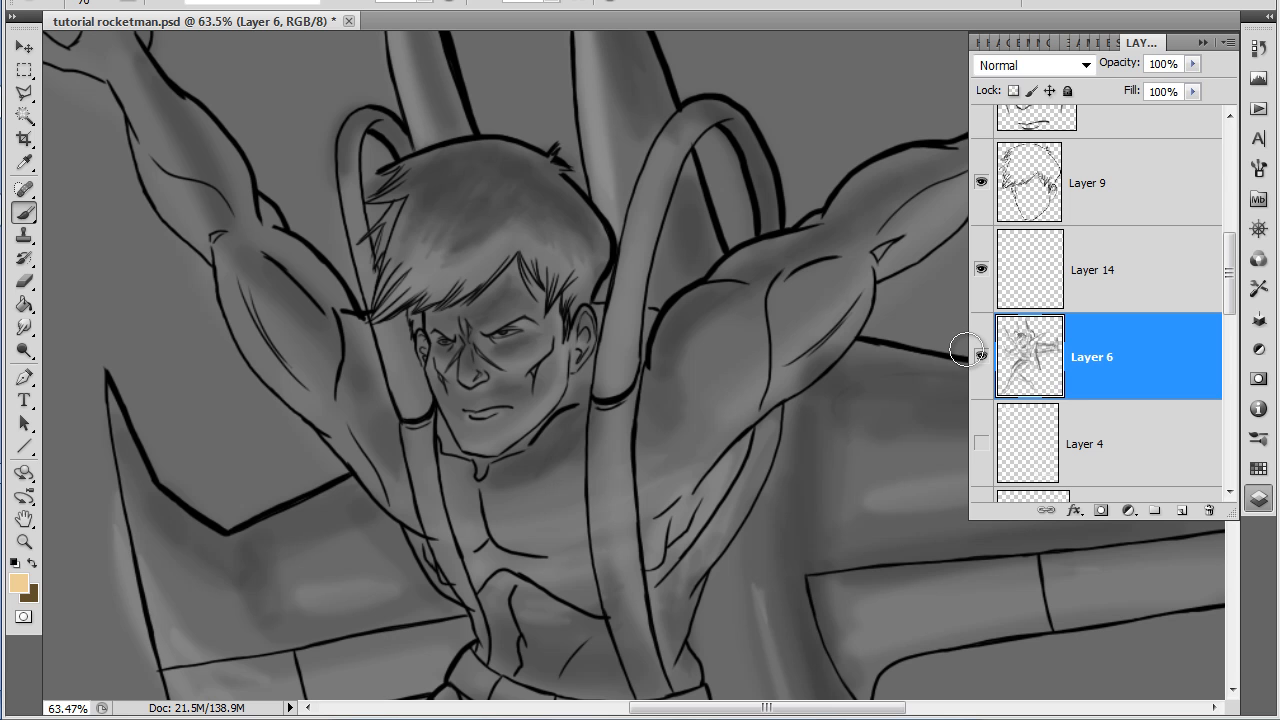
# Select Overlay Layer 14 for painting the face and use light tan ebce95 as the foreground colour.
pyautogui.moveTo(1230, 272); pyautogui.dragTo(1230, 240)
pyautogui.click(1128, 437)
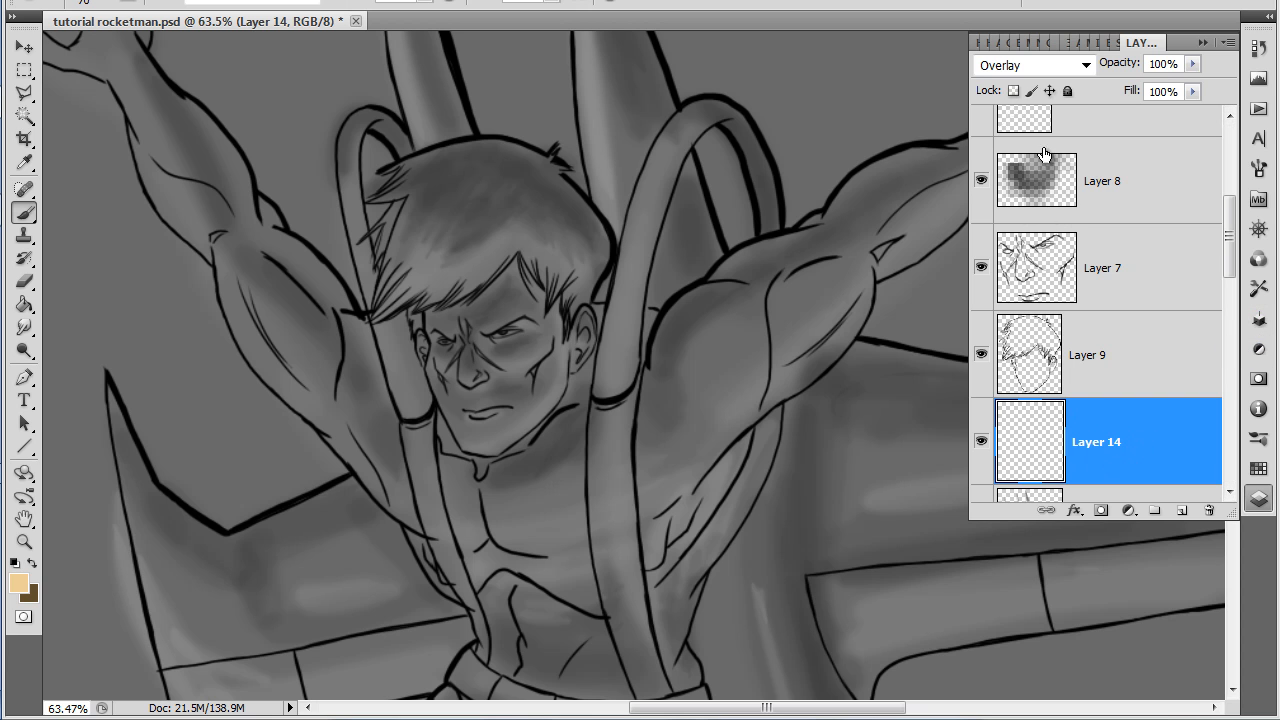
pyautogui.scroll(1, 945, 101)
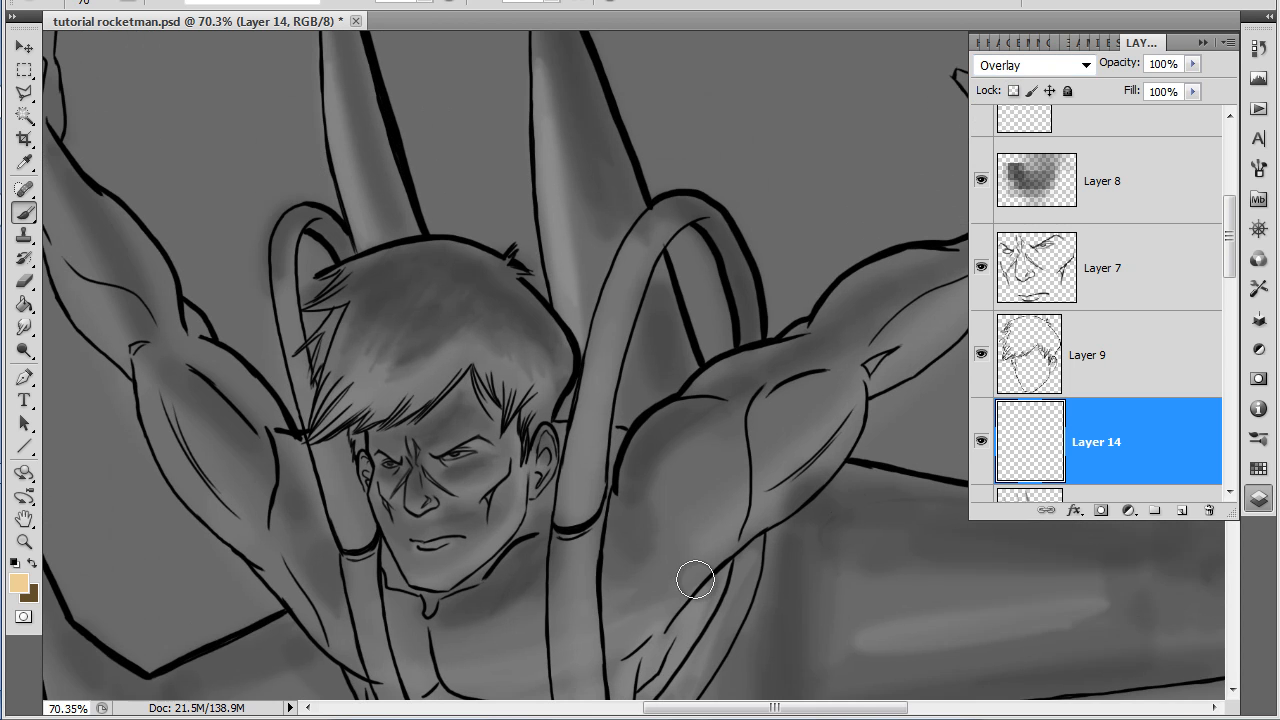
pyautogui.scroll(4, 695, 580)
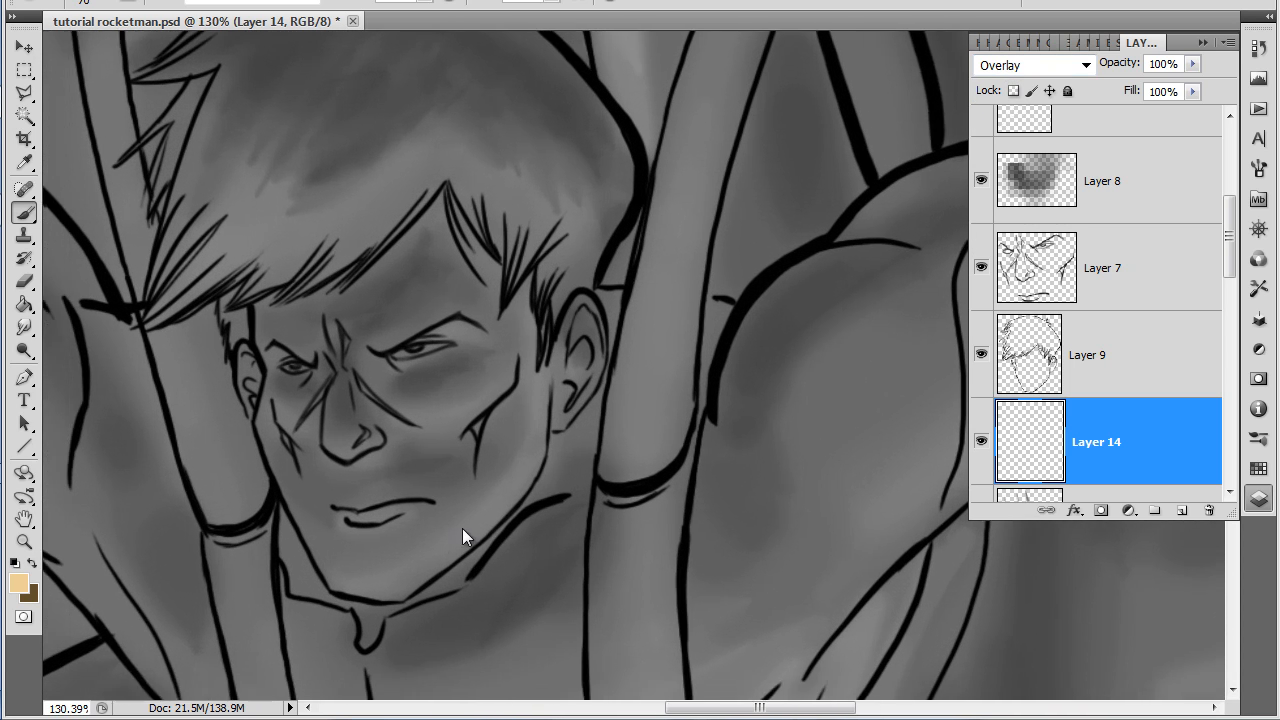
pyautogui.moveTo(462, 528); pyautogui.dragTo(548, 470)
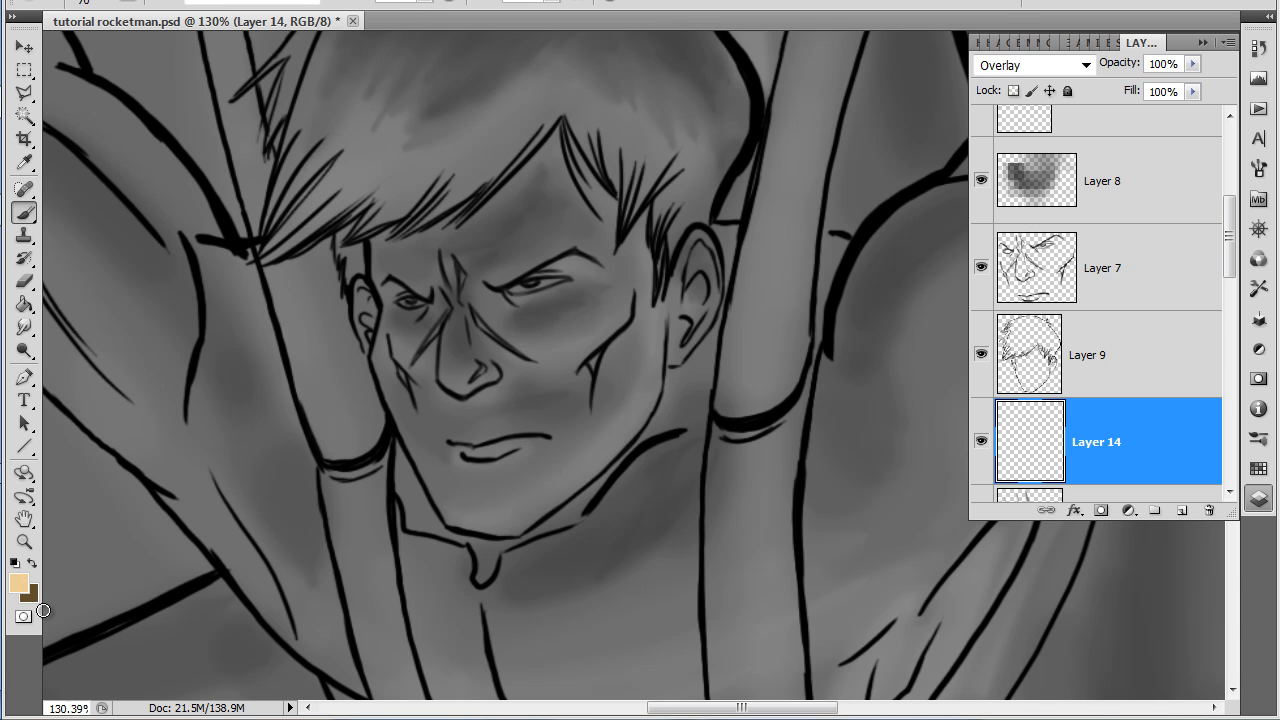
pyautogui.click(18, 583)
pyautogui.click(474, 124)
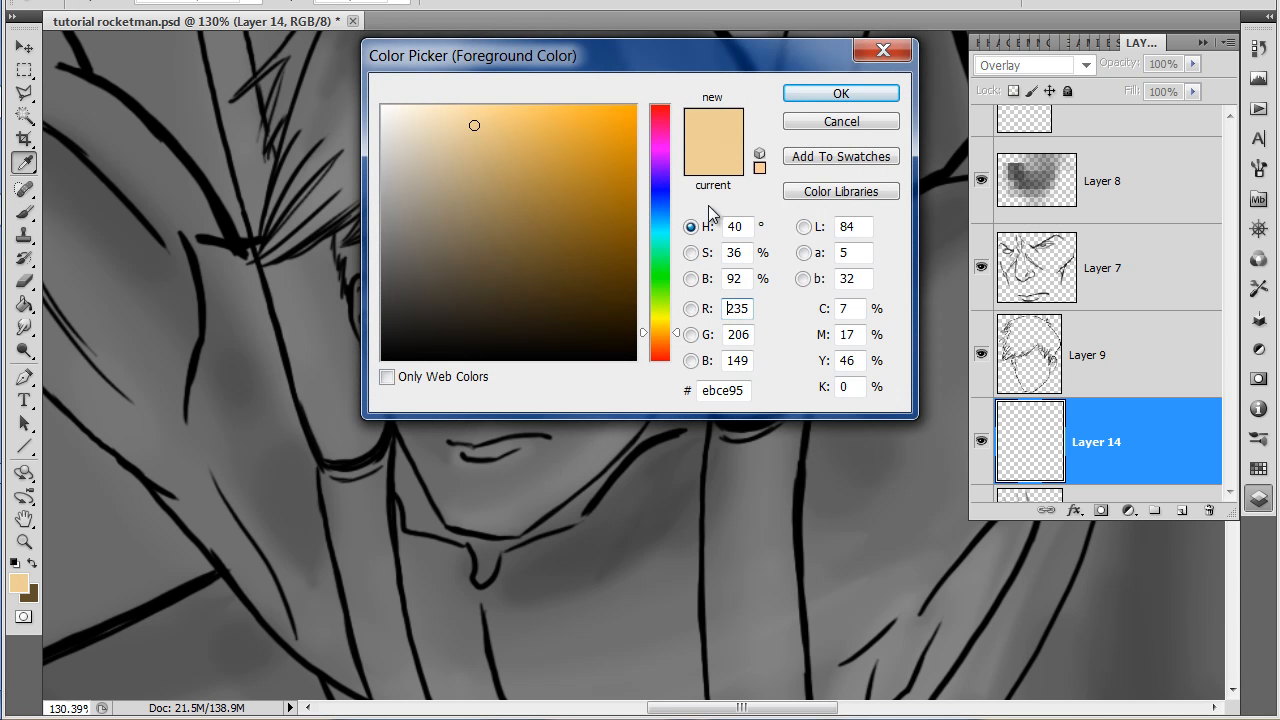
pyautogui.click(826, 95)
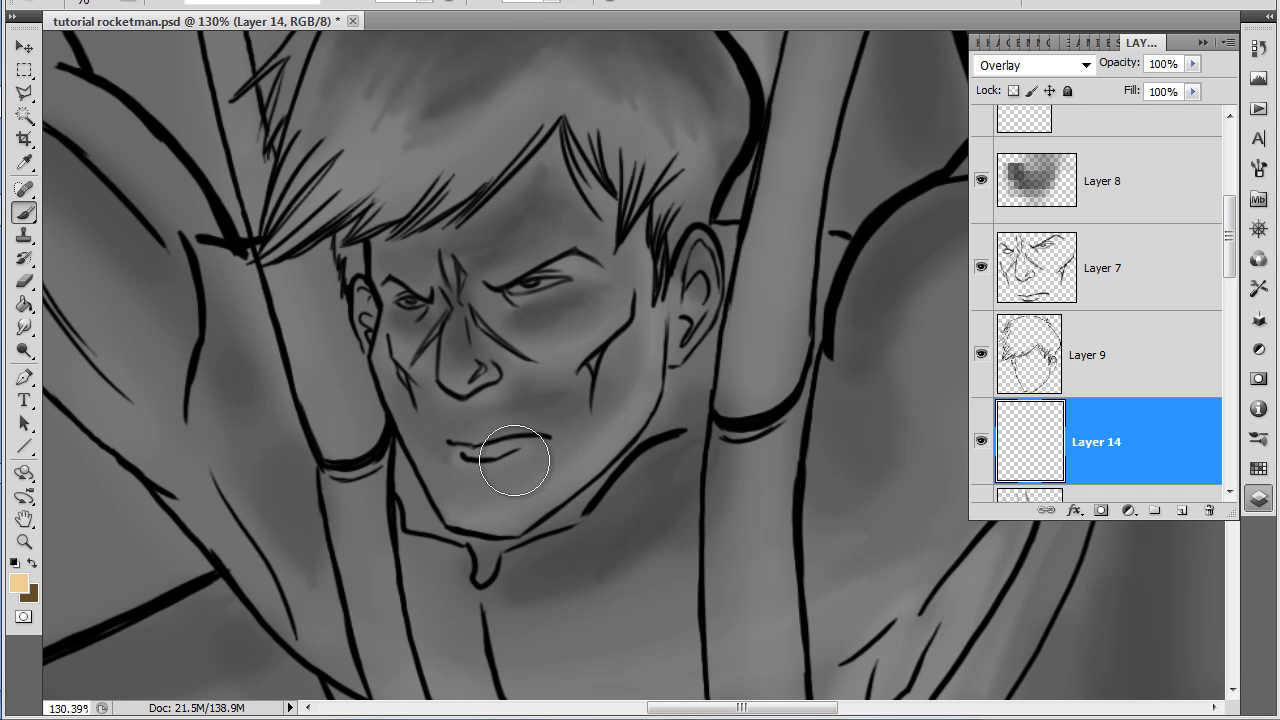
# Enlarge the brush to 100 and paint the tan skin tone over the face and both ears on Layer 14.
pyautogui.press(']')
pyautogui.press(']')
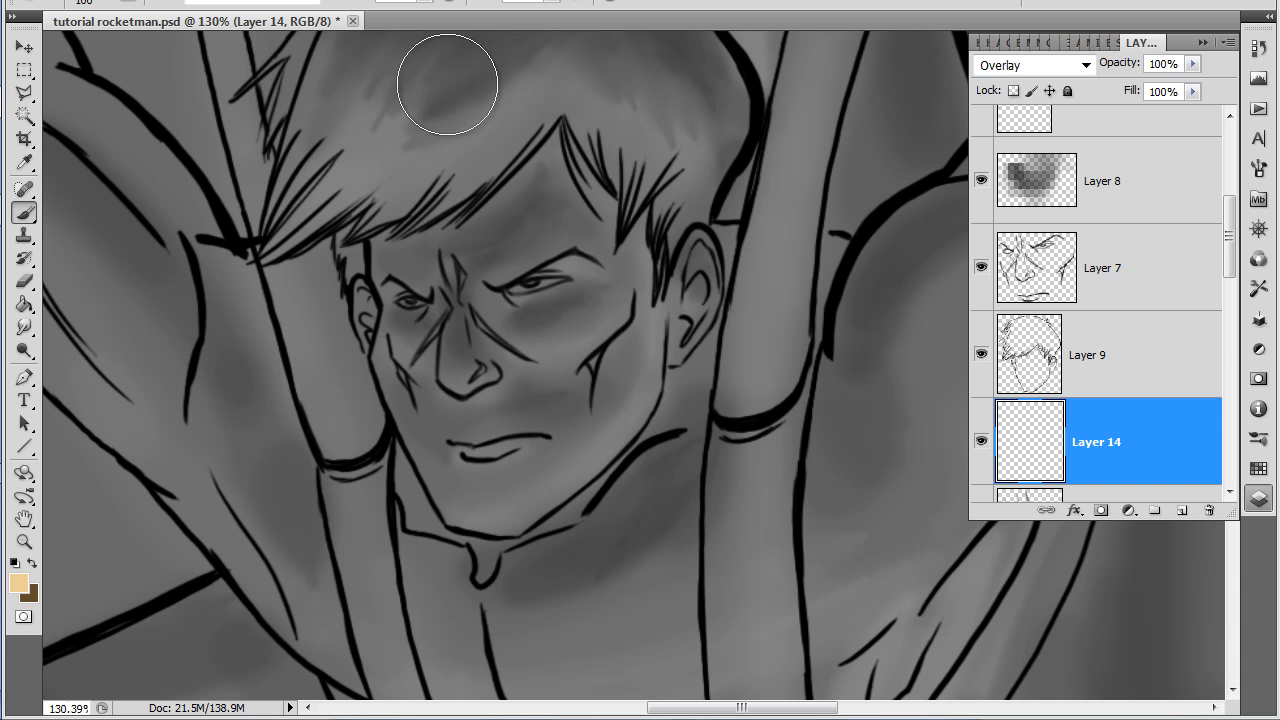
pyautogui.moveTo(509, 500)
pyautogui.mouseDown()
pyautogui.moveTo(588, 451)
pyautogui.moveTo(627, 367)
pyautogui.moveTo(633, 280)
pyautogui.moveTo(563, 444)
pyautogui.moveTo(526, 451)
pyautogui.moveTo(580, 290)
pyautogui.moveTo(506, 467)
pyautogui.moveTo(552, 225)
pyautogui.moveTo(527, 352)
pyautogui.moveTo(505, 344)
pyautogui.moveTo(543, 245)
pyautogui.moveTo(467, 272)
pyautogui.moveTo(396, 276)
pyautogui.moveTo(495, 226)
pyautogui.moveTo(413, 272)
pyautogui.moveTo(450, 474)
pyautogui.moveTo(437, 380)
pyautogui.moveTo(458, 307)
pyautogui.moveTo(500, 488)
pyautogui.moveTo(597, 390)
pyautogui.moveTo(630, 286)
pyautogui.moveTo(557, 166)
pyautogui.moveTo(561, 182)
pyautogui.moveTo(427, 246)
pyautogui.moveTo(484, 233)
pyautogui.moveTo(554, 148)
pyautogui.moveTo(502, 215)
pyautogui.moveTo(392, 259)
pyautogui.moveTo(423, 426)
pyautogui.moveTo(485, 494)
pyautogui.moveTo(466, 250)
pyautogui.moveTo(478, 429)
pyautogui.moveTo(524, 363)
pyautogui.moveTo(539, 196)
pyautogui.moveTo(547, 439)
pyautogui.moveTo(578, 229)
pyautogui.moveTo(559, 445)
pyautogui.moveTo(591, 307)
pyautogui.moveTo(629, 257)
pyautogui.moveTo(613, 400)
pyautogui.mouseUp()
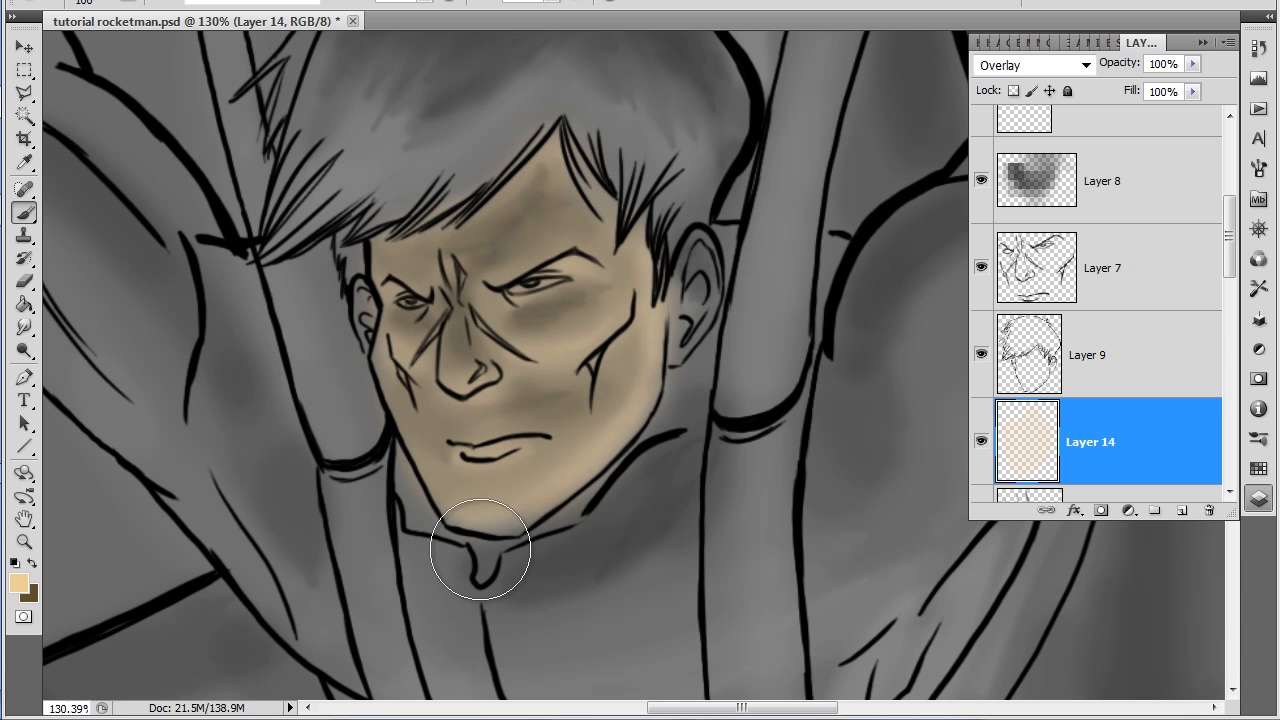
pyautogui.moveTo(684, 279)
pyautogui.mouseDown()
pyautogui.moveTo(697, 260)
pyautogui.moveTo(688, 274)
pyautogui.mouseUp()
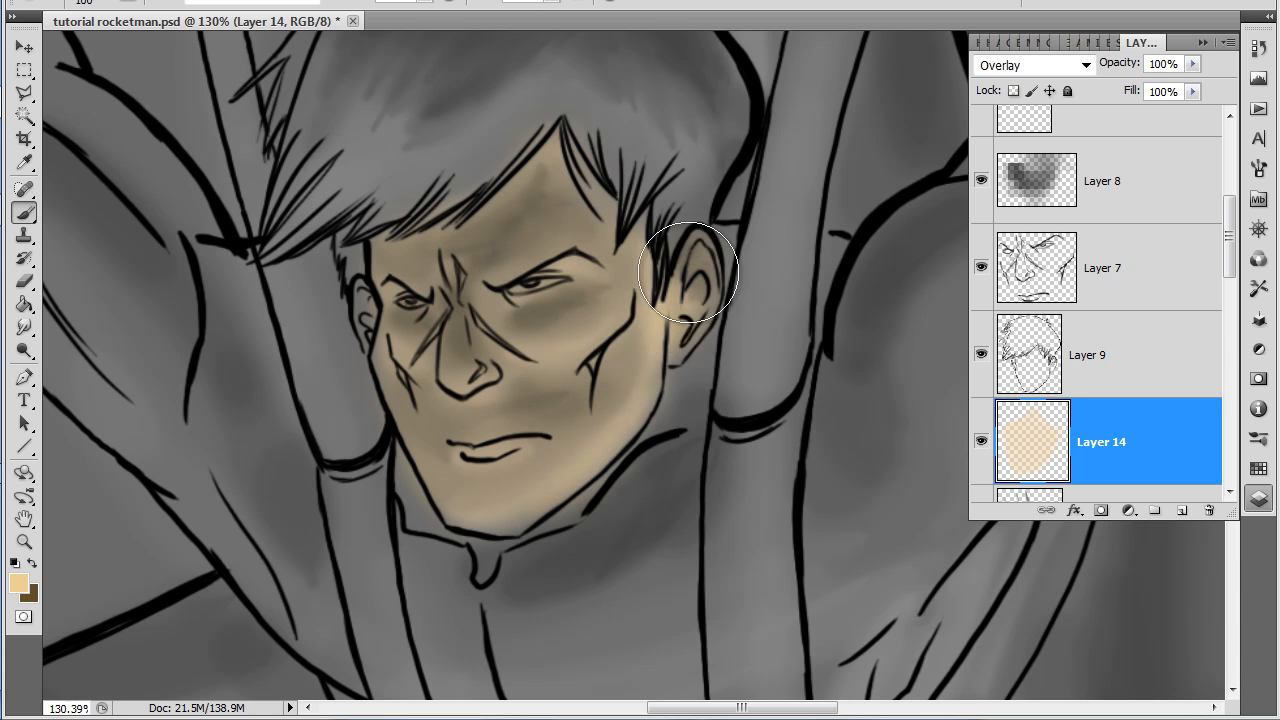
pyautogui.moveTo(366, 308)
pyautogui.mouseDown()
pyautogui.moveTo(362, 329)
pyautogui.moveTo(364, 308)
pyautogui.mouseUp()
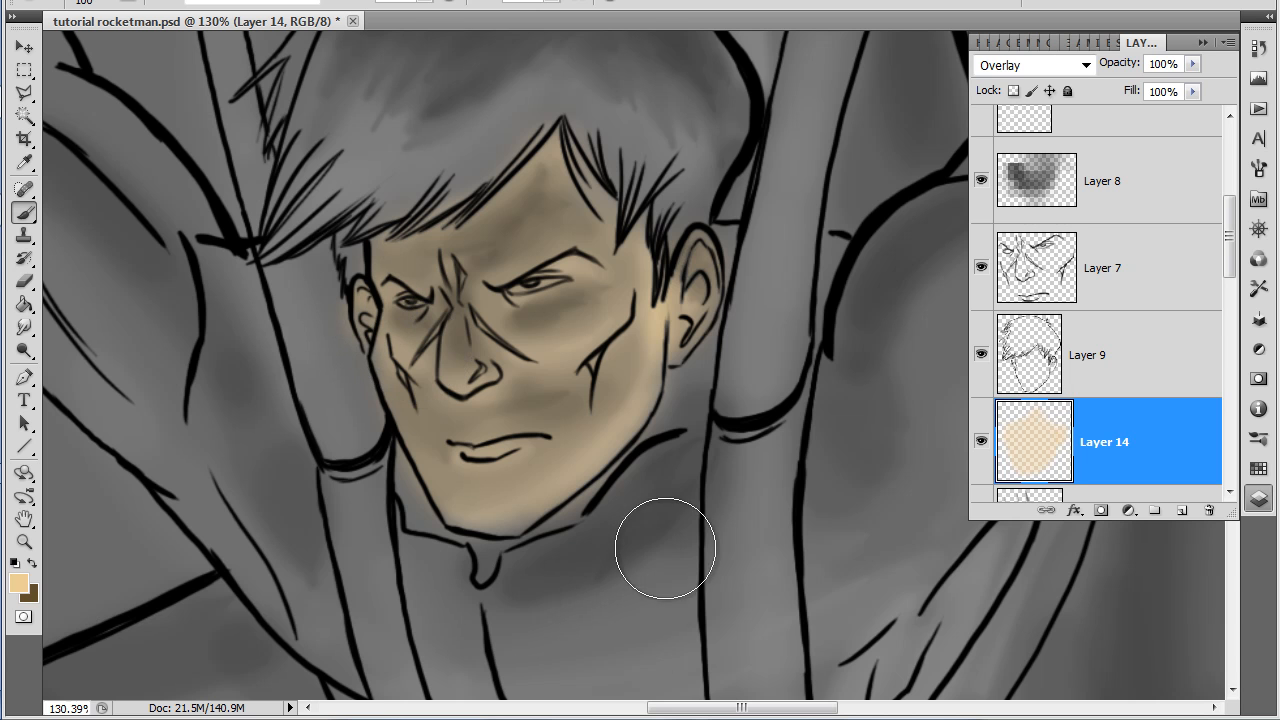
pyautogui.moveTo(477, 516)
pyautogui.mouseDown()
pyautogui.moveTo(520, 511)
pyautogui.moveTo(580, 464)
pyautogui.moveTo(641, 391)
pyautogui.moveTo(655, 311)
pyautogui.mouseUp()
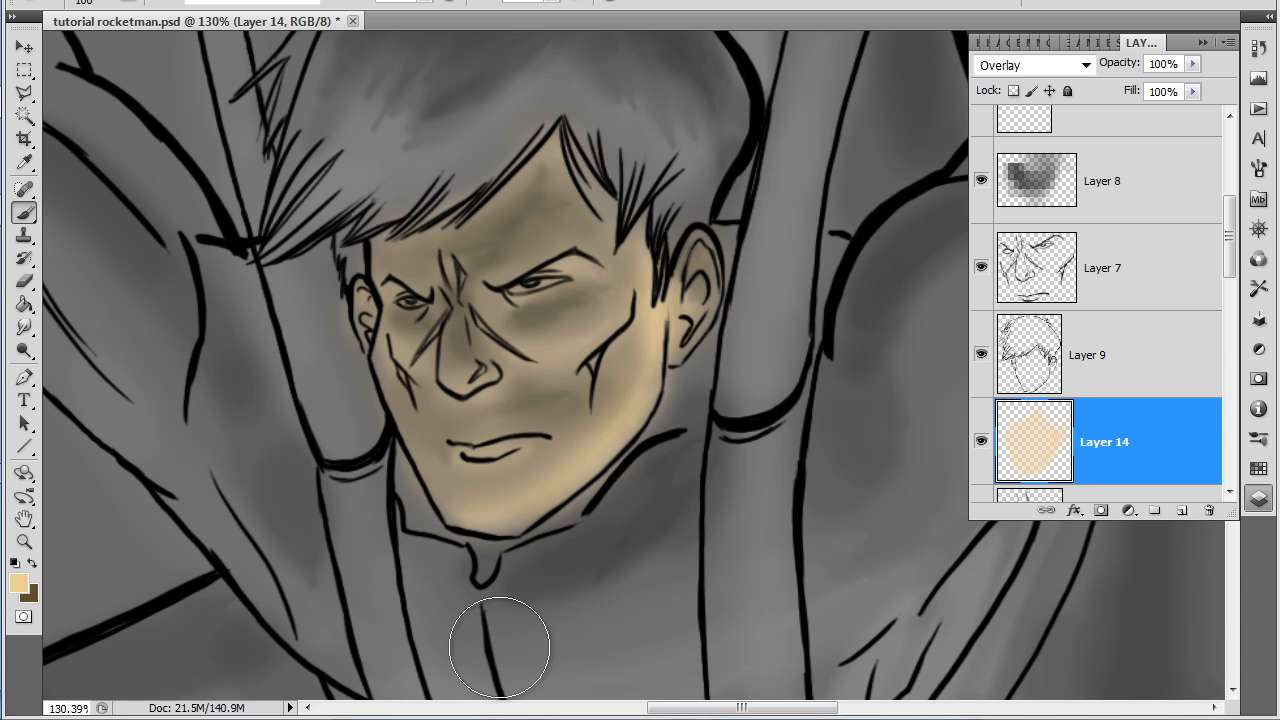
pyautogui.moveTo(547, 150)
pyautogui.mouseDown()
pyautogui.moveTo(495, 213)
pyautogui.moveTo(404, 253)
pyautogui.moveTo(528, 190)
pyautogui.moveTo(538, 265)
pyautogui.moveTo(623, 343)
pyautogui.moveTo(530, 470)
pyautogui.moveTo(437, 434)
pyautogui.moveTo(406, 286)
pyautogui.moveTo(487, 467)
pyautogui.moveTo(501, 294)
pyautogui.moveTo(544, 323)
pyautogui.moveTo(602, 318)
pyautogui.moveTo(634, 264)
pyautogui.moveTo(600, 381)
pyautogui.moveTo(561, 405)
pyautogui.moveTo(517, 401)
pyautogui.moveTo(507, 271)
pyautogui.moveTo(420, 289)
pyautogui.moveTo(400, 356)
pyautogui.moveTo(394, 329)
pyautogui.moveTo(383, 354)
pyautogui.moveTo(367, 308)
pyautogui.moveTo(403, 393)
pyautogui.moveTo(423, 318)
pyautogui.moveTo(687, 282)
pyautogui.moveTo(700, 256)
pyautogui.moveTo(663, 344)
pyautogui.moveTo(632, 259)
pyautogui.moveTo(616, 375)
pyautogui.moveTo(531, 450)
pyautogui.moveTo(565, 392)
pyautogui.moveTo(575, 289)
pyautogui.moveTo(509, 370)
pyautogui.moveTo(504, 295)
pyautogui.moveTo(530, 172)
pyautogui.moveTo(528, 210)
pyautogui.mouseUp()
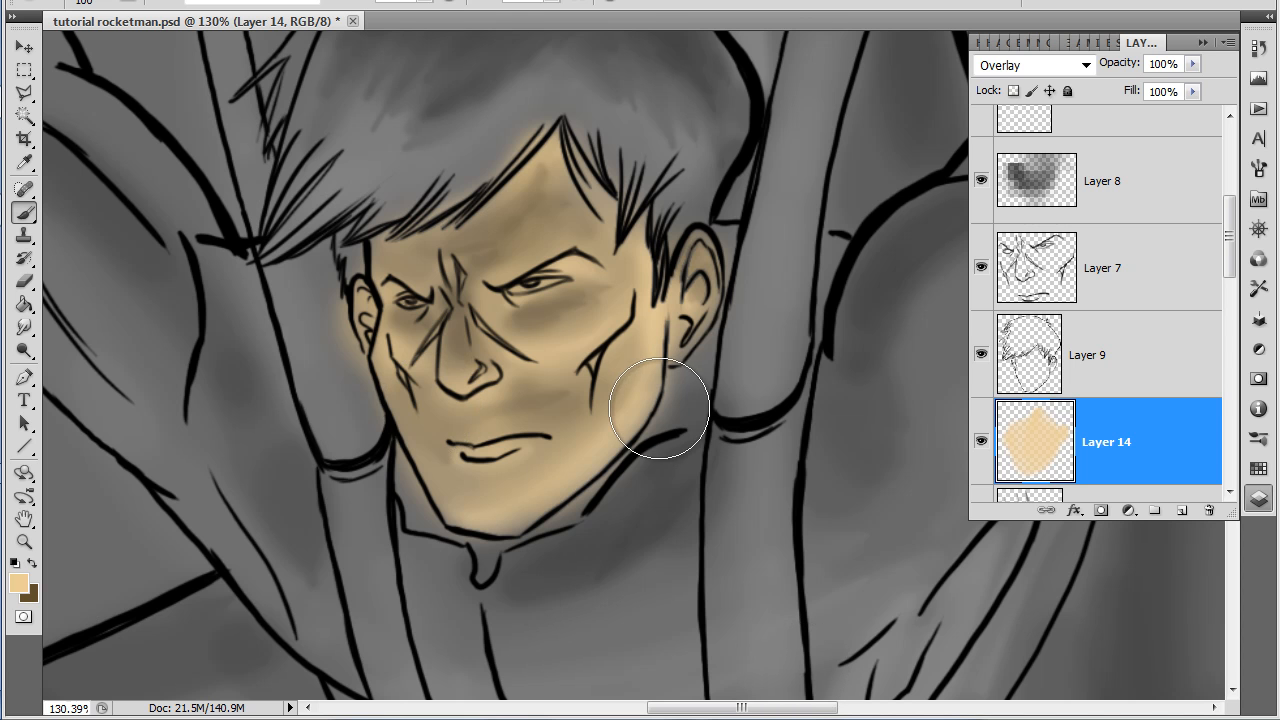
# Choose a darker golden brown and shade the eye sockets, forehead, nose and area around the mouth.
pyautogui.click(19, 583)
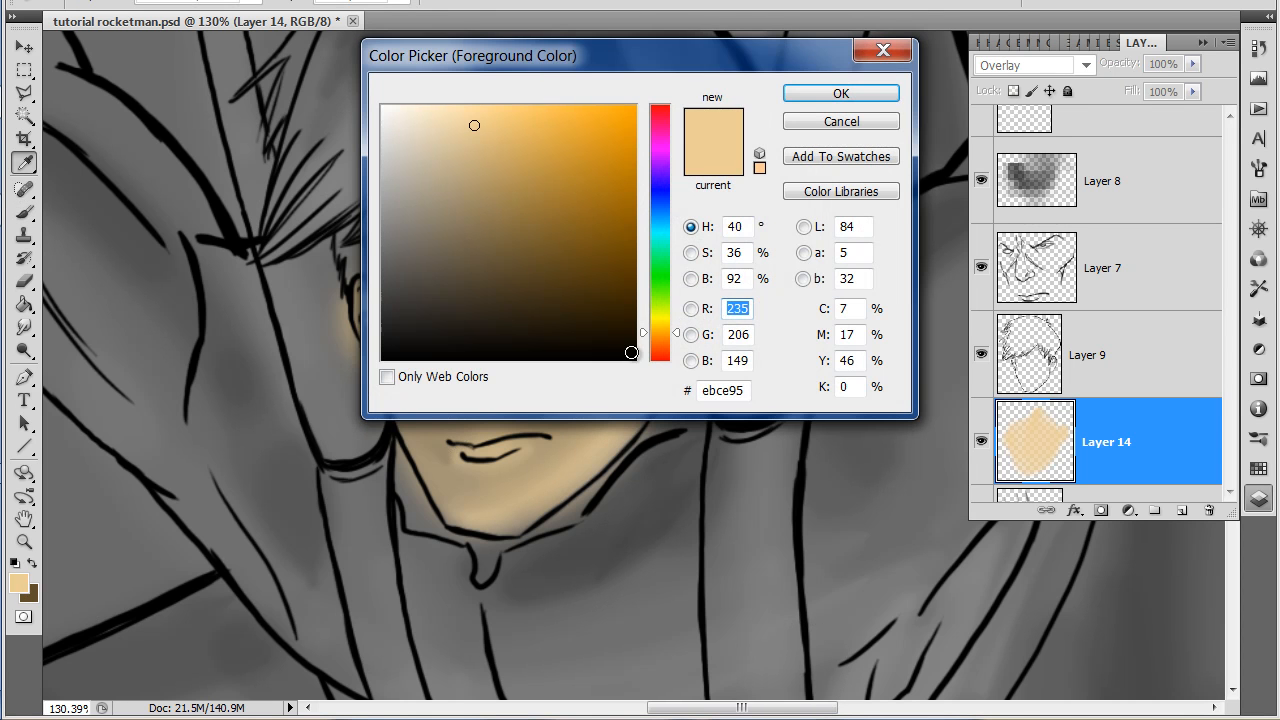
pyautogui.click(544, 216)
pyautogui.click(860, 93)
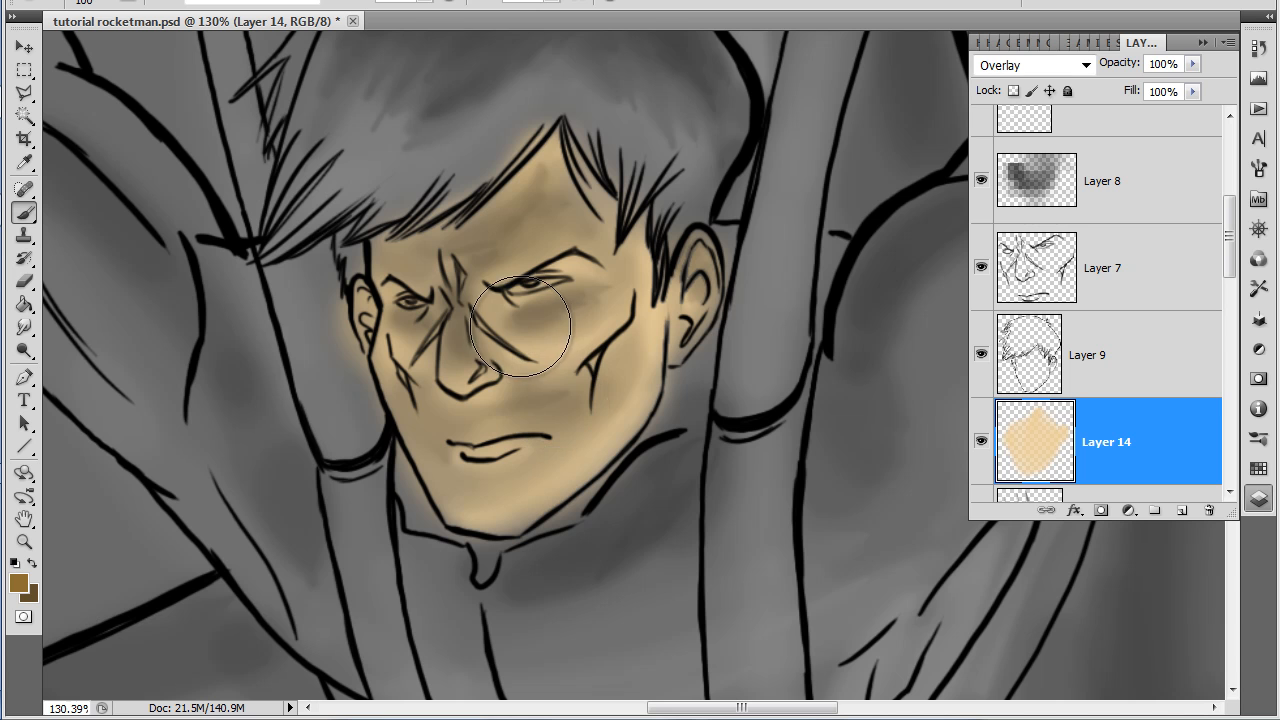
pyautogui.moveTo(520, 323)
pyautogui.mouseDown()
pyautogui.moveTo(584, 298)
pyautogui.moveTo(560, 320)
pyautogui.mouseUp()
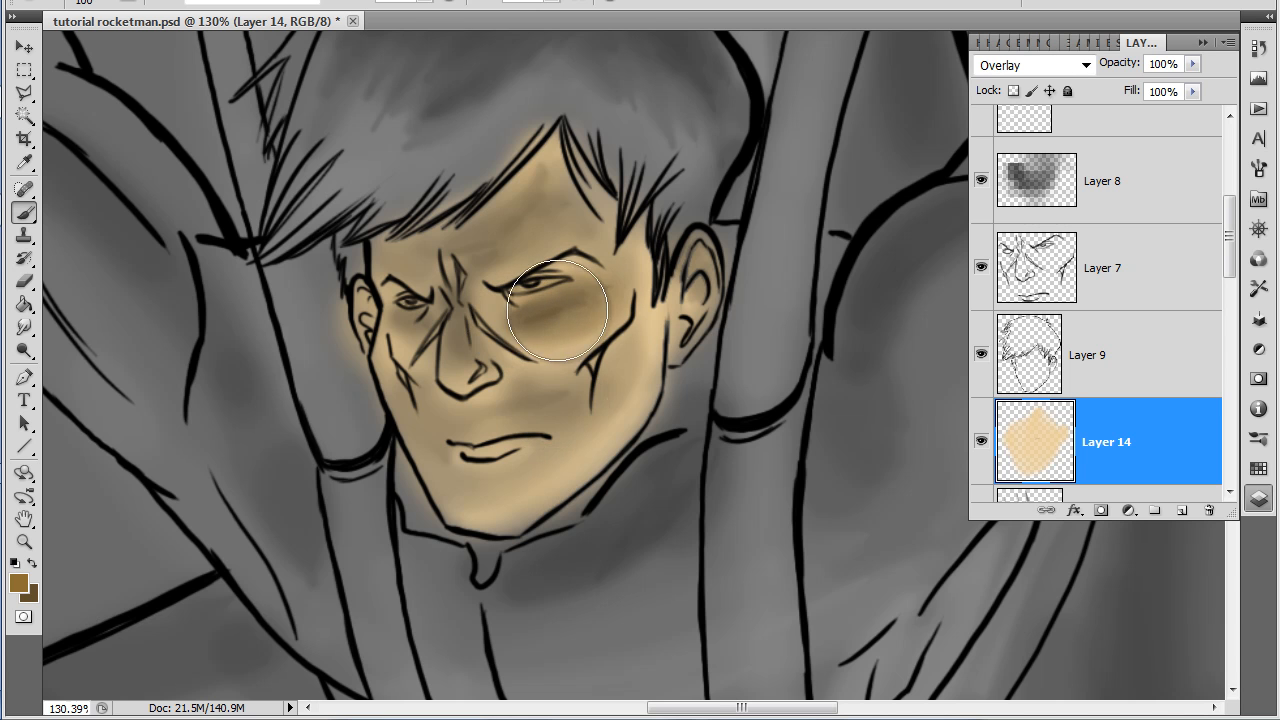
pyautogui.moveTo(410, 330)
pyautogui.mouseDown()
pyautogui.moveTo(514, 273)
pyautogui.moveTo(521, 212)
pyautogui.moveTo(500, 218)
pyautogui.mouseUp()
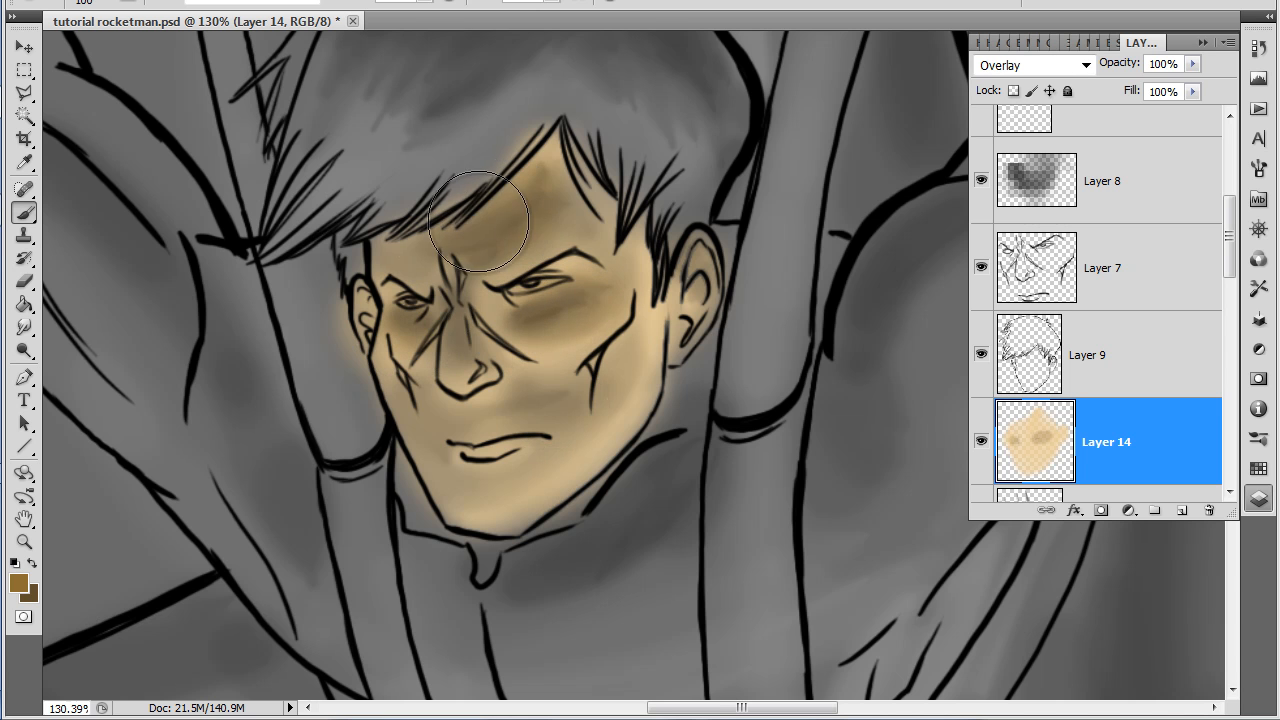
pyautogui.moveTo(474, 415); pyautogui.dragTo(494, 408)
pyautogui.moveTo(472, 360)
pyautogui.mouseDown()
pyautogui.moveTo(460, 309)
pyautogui.moveTo(522, 258)
pyautogui.moveTo(494, 280)
pyautogui.moveTo(436, 281)
pyautogui.moveTo(496, 340)
pyautogui.moveTo(513, 322)
pyautogui.moveTo(425, 315)
pyautogui.moveTo(534, 451)
pyautogui.moveTo(486, 471)
pyautogui.moveTo(522, 530)
pyautogui.mouseUp()
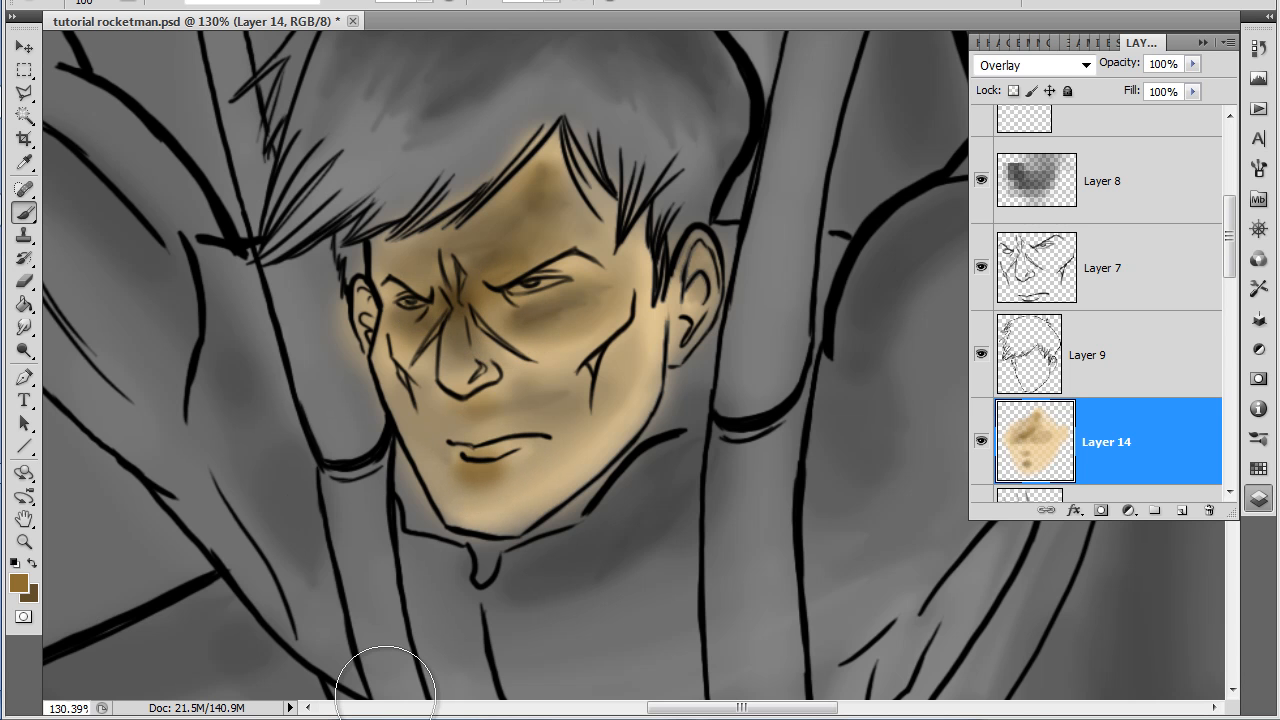
# Delete the painted Layer 14 and add a new blank layer directly above Layer 6.
pyautogui.scroll(-3, 385, 688)
pyautogui.moveTo(598, 580); pyautogui.dragTo(626, 537)
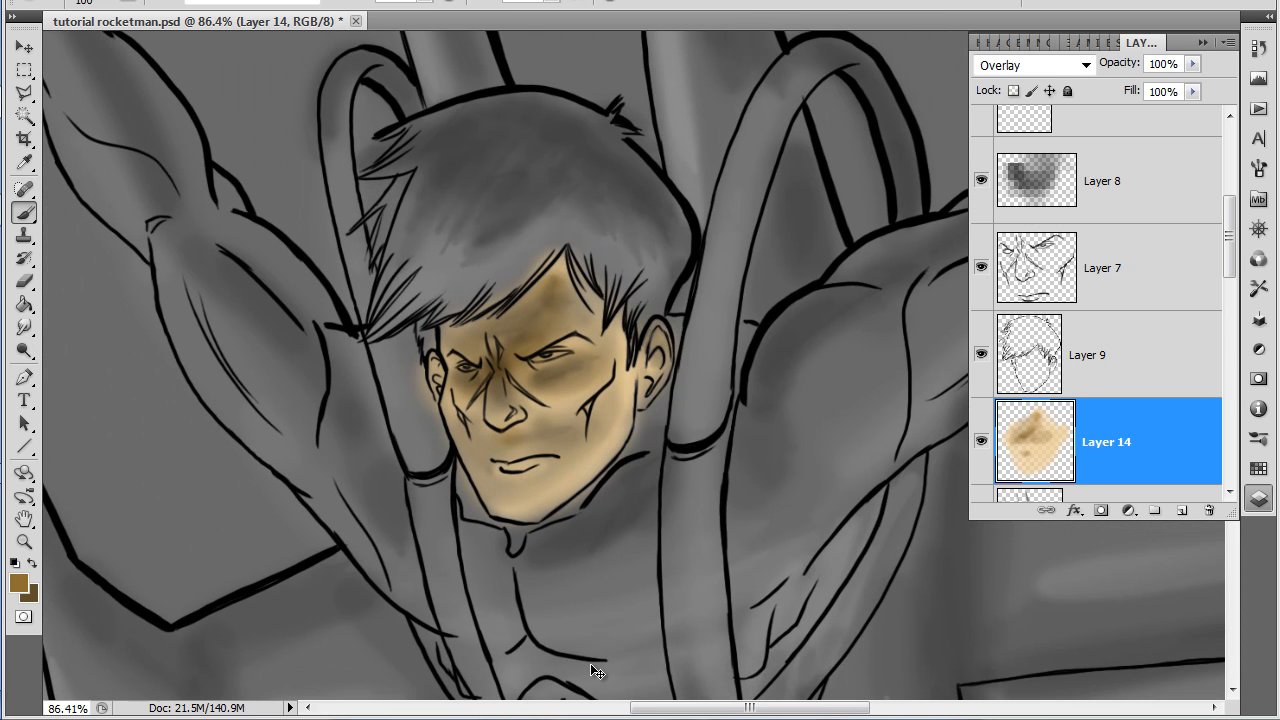
pyautogui.moveTo(1120, 449); pyautogui.dragTo(1209, 511)
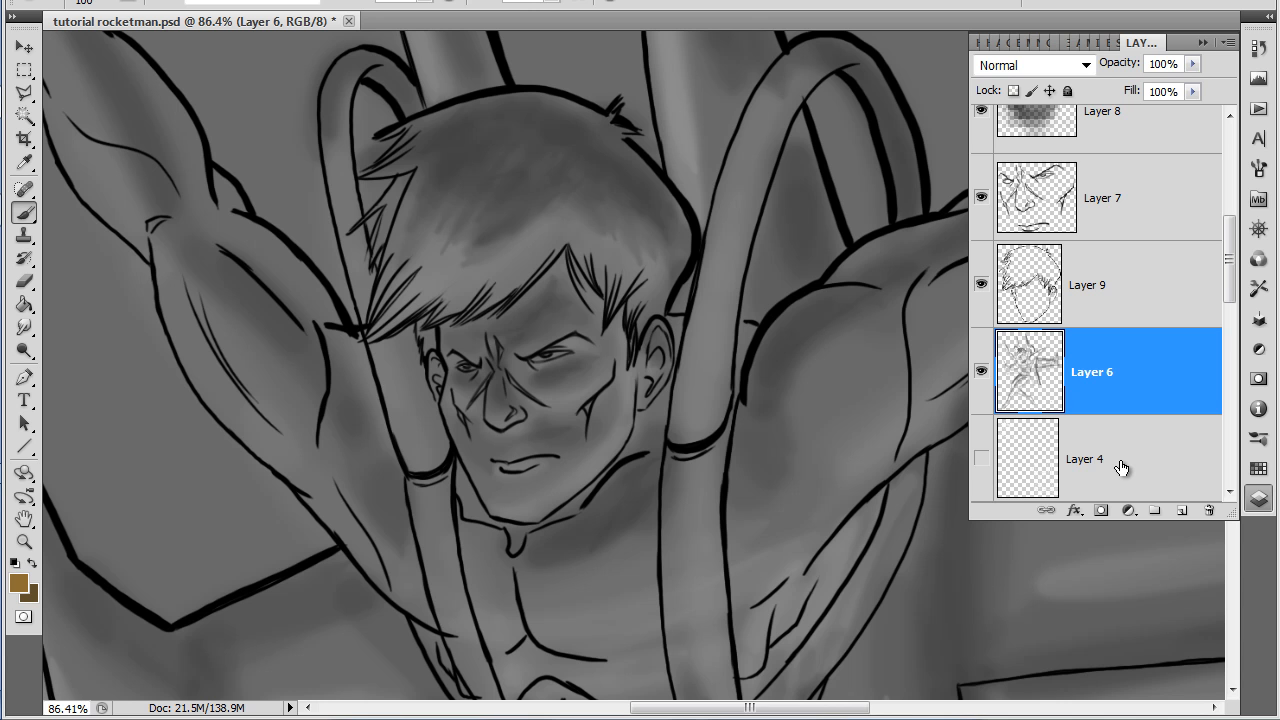
pyautogui.moveTo(1231, 257)
pyautogui.mouseDown()
pyautogui.moveTo(1240, 347)
pyautogui.moveTo(1234, 282)
pyautogui.mouseUp()
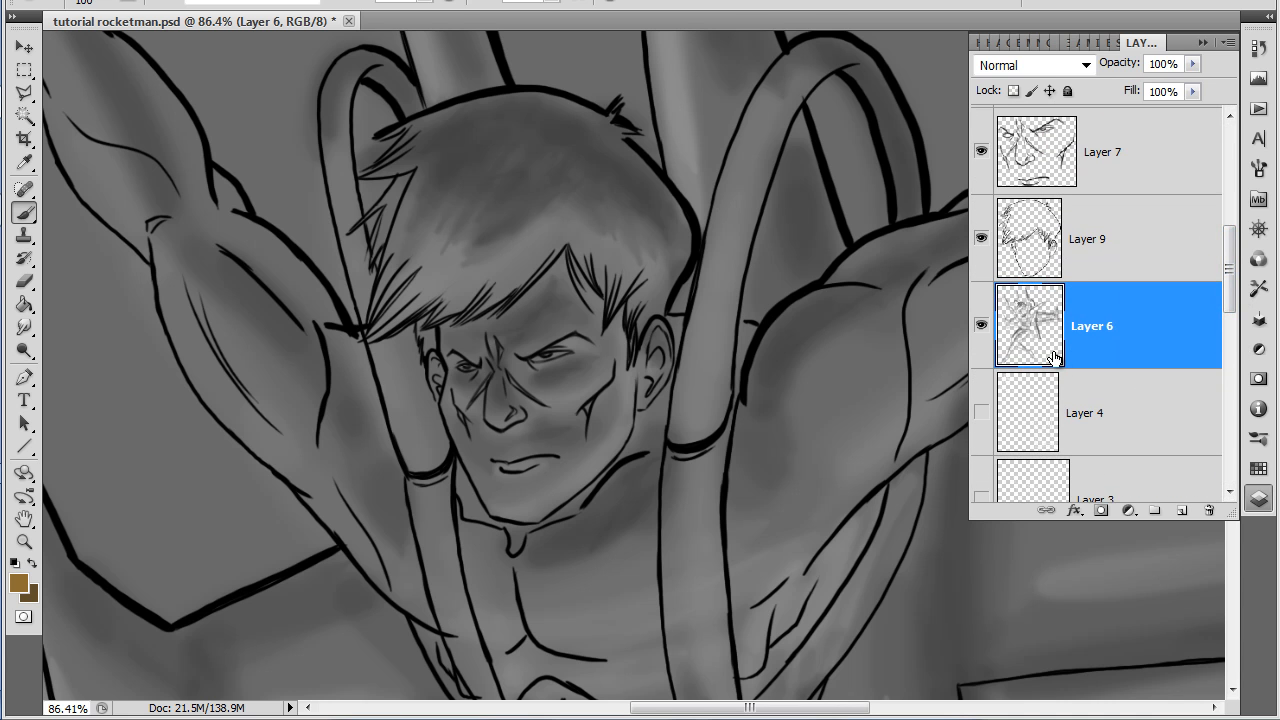
pyautogui.click(1182, 511)
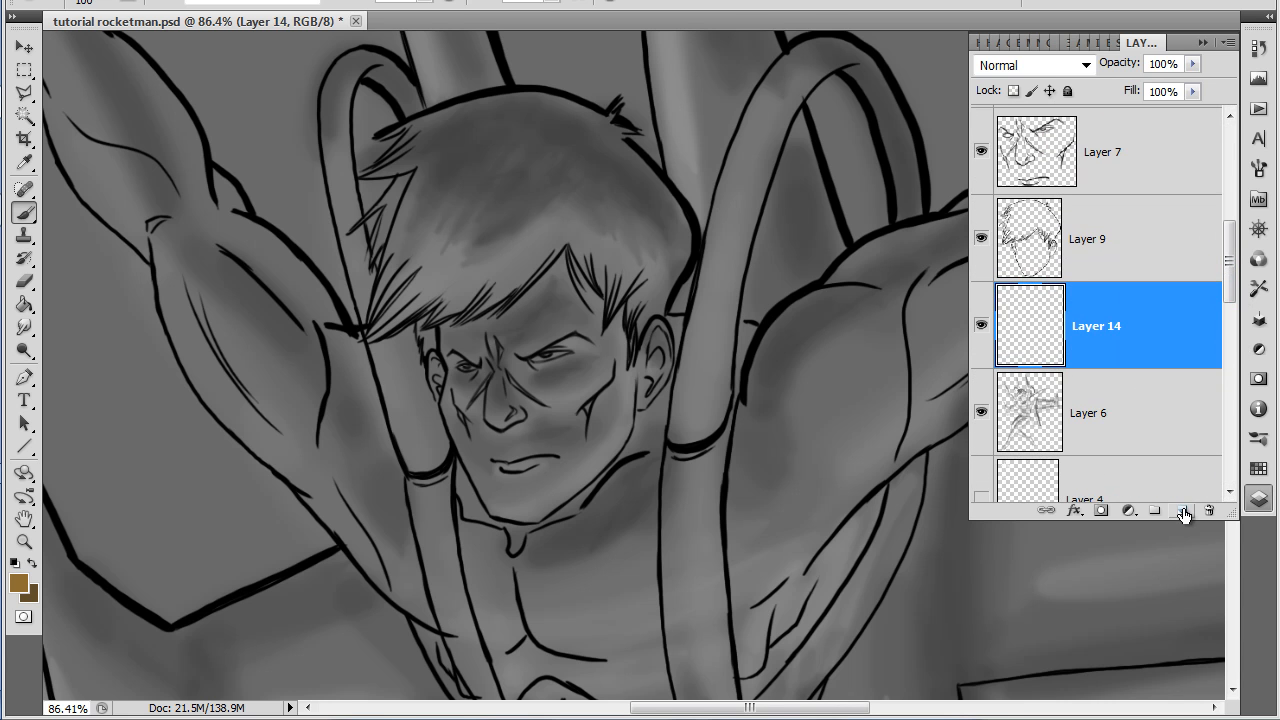
# Lower the opacity of Layer 6 to soften the grey shading, and collapse the layer list.
pyautogui.click(1112, 428)
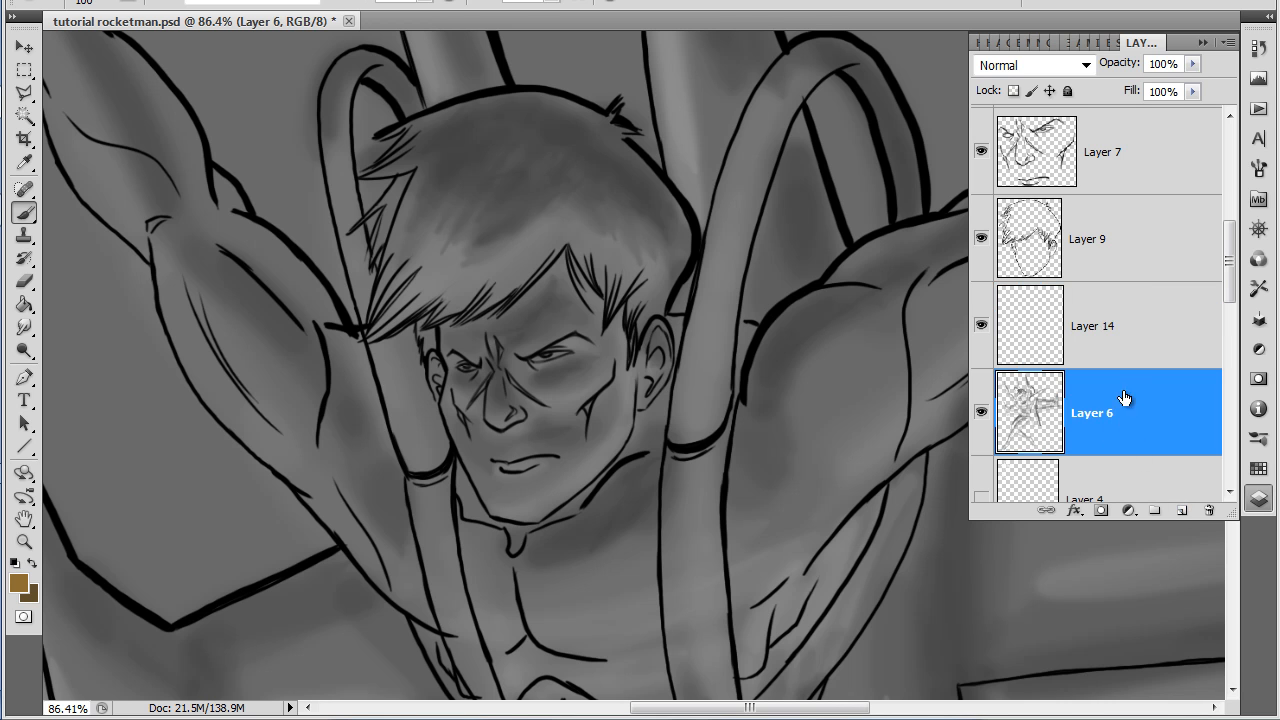
pyautogui.click(1192, 64)
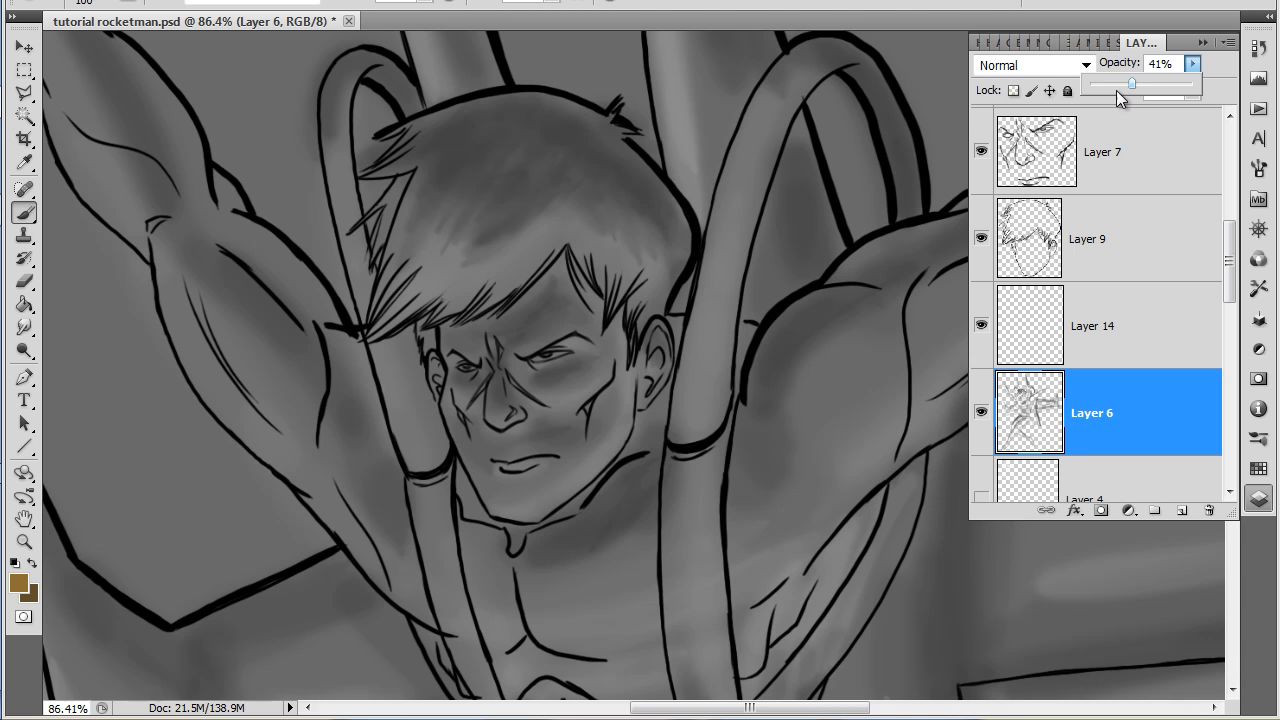
pyautogui.moveTo(1119, 95); pyautogui.dragTo(1114, 92)
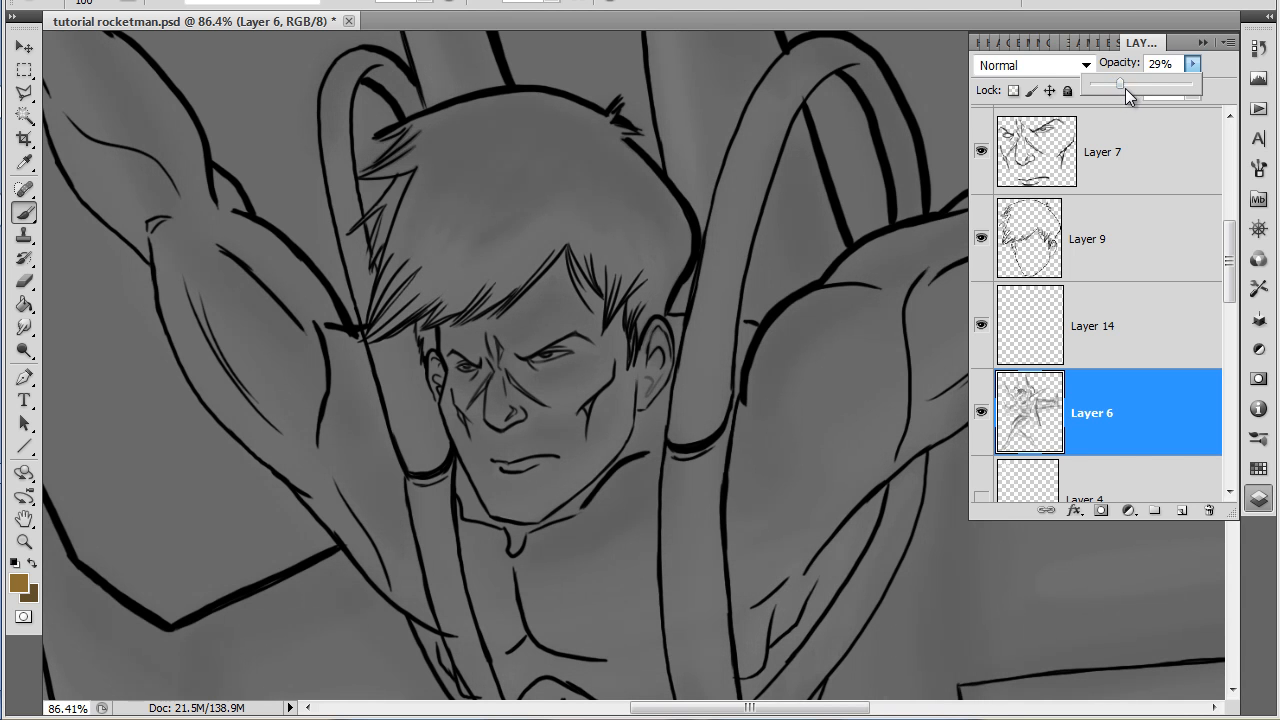
pyautogui.moveTo(1129, 90); pyautogui.dragTo(1123, 92)
pyautogui.click(1201, 43)
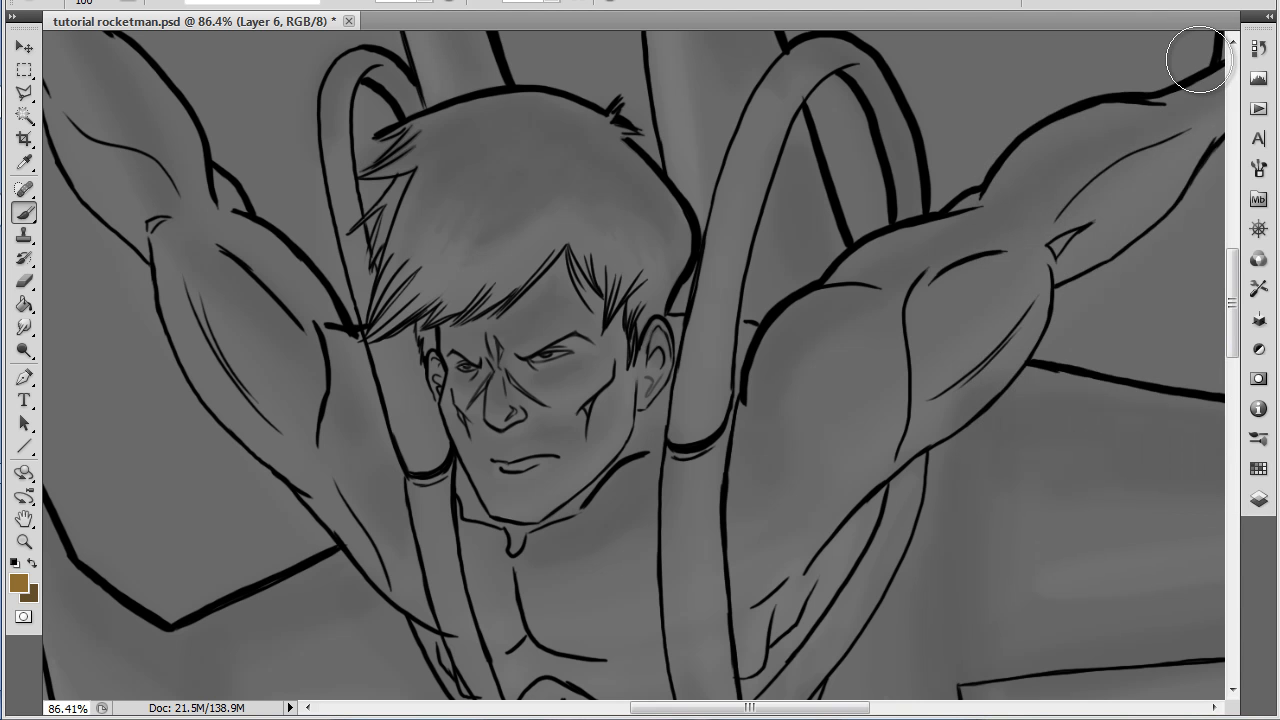
# Set the foreground colour to the light tan #e6c483 and return to the Brush tool.
pyautogui.click(18, 582)
pyautogui.moveTo(543, 217); pyautogui.dragTo(478, 106)
pyautogui.click(493, 130)
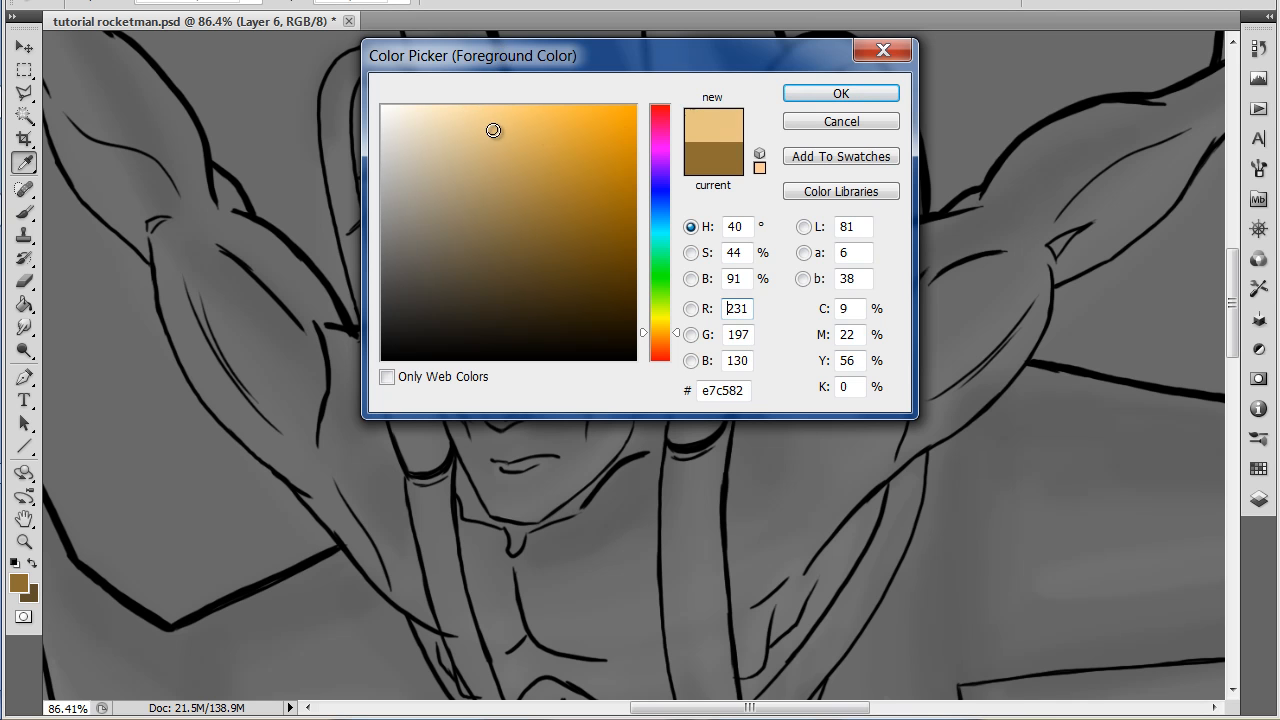
pyautogui.click(498, 143)
pyautogui.click(497, 131)
pyautogui.click(493, 124)
pyautogui.click(840, 94)
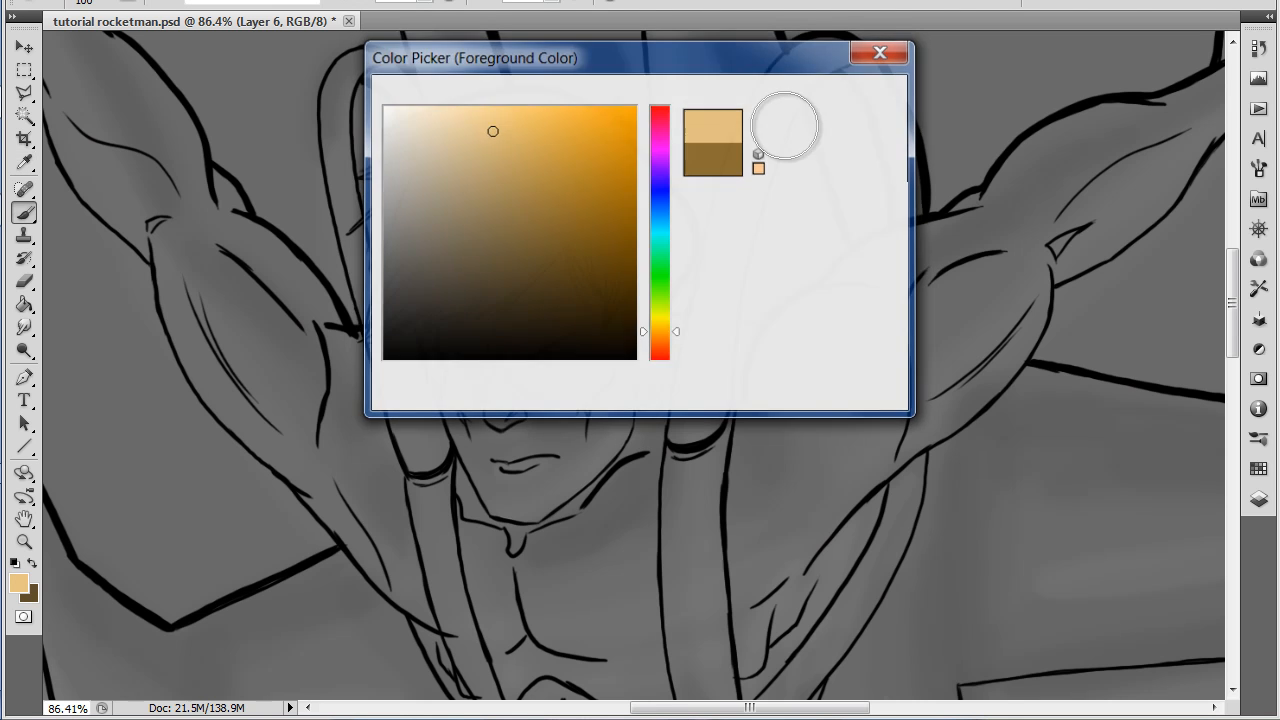
pyautogui.press('b')
# Examine the whole rocketman figure at a smaller scale, and go back to a close view of the face.
pyautogui.scroll(-5, 585, 449)
pyautogui.scroll(-3, 585, 449)
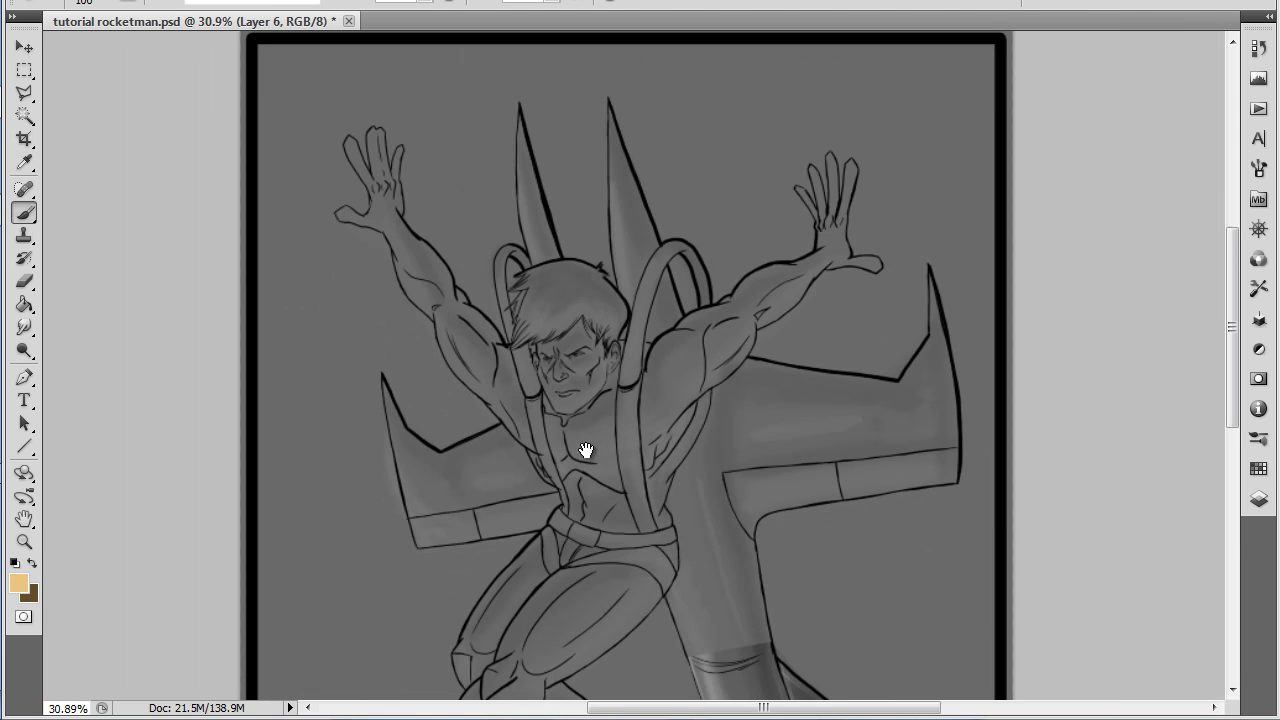
pyautogui.scroll(2, 694, 580)
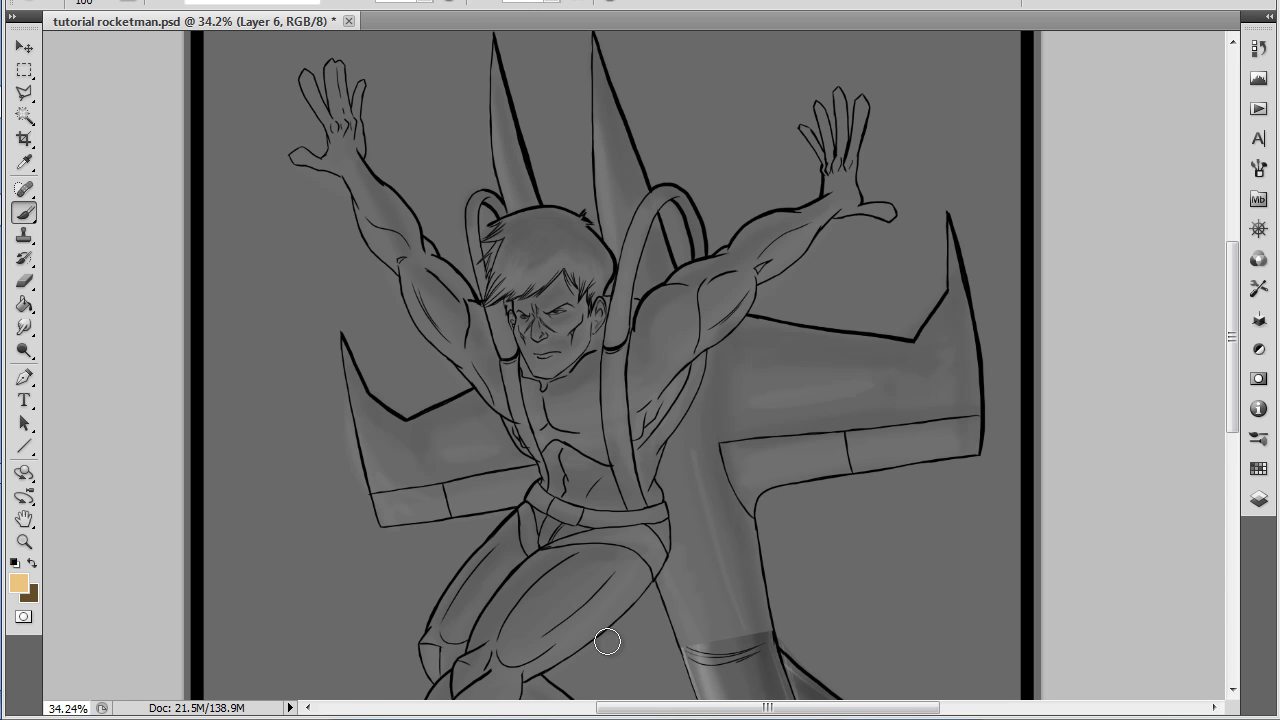
pyautogui.scroll(-5, 700, 509)
pyautogui.scroll(5, 666, 417)
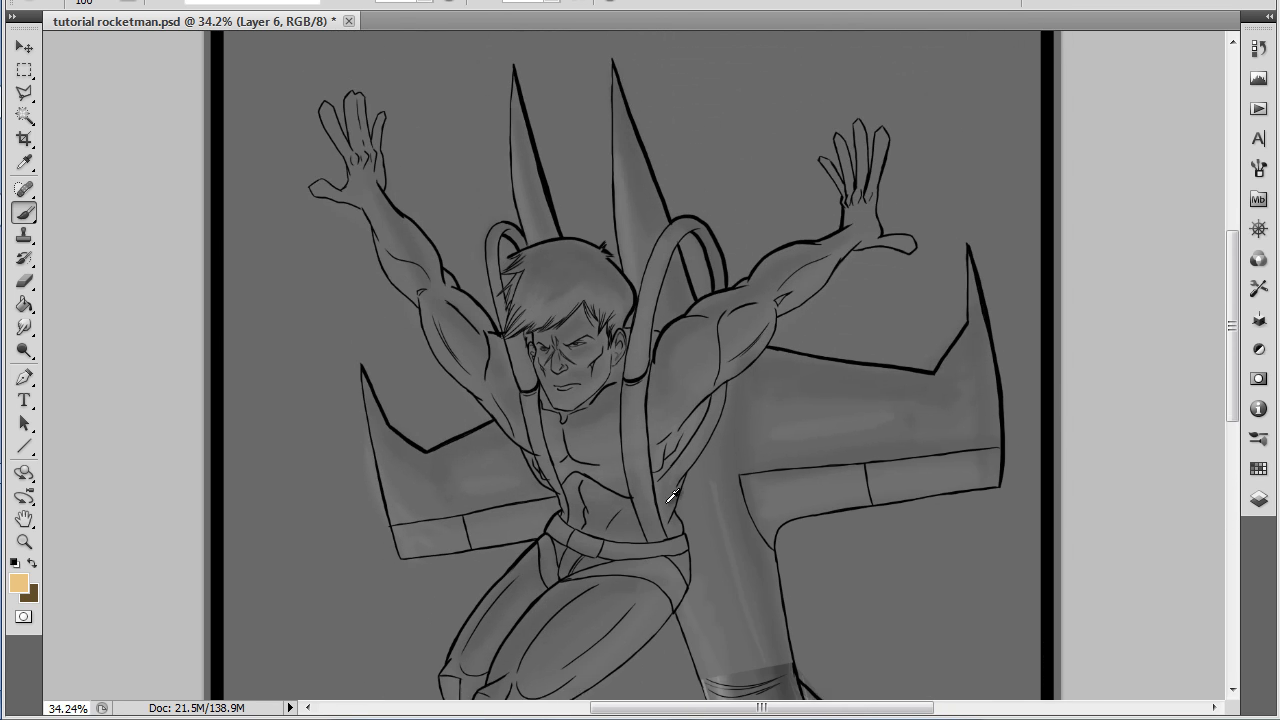
pyautogui.scroll(3, 600, 505)
pyautogui.scroll(1, 604, 550)
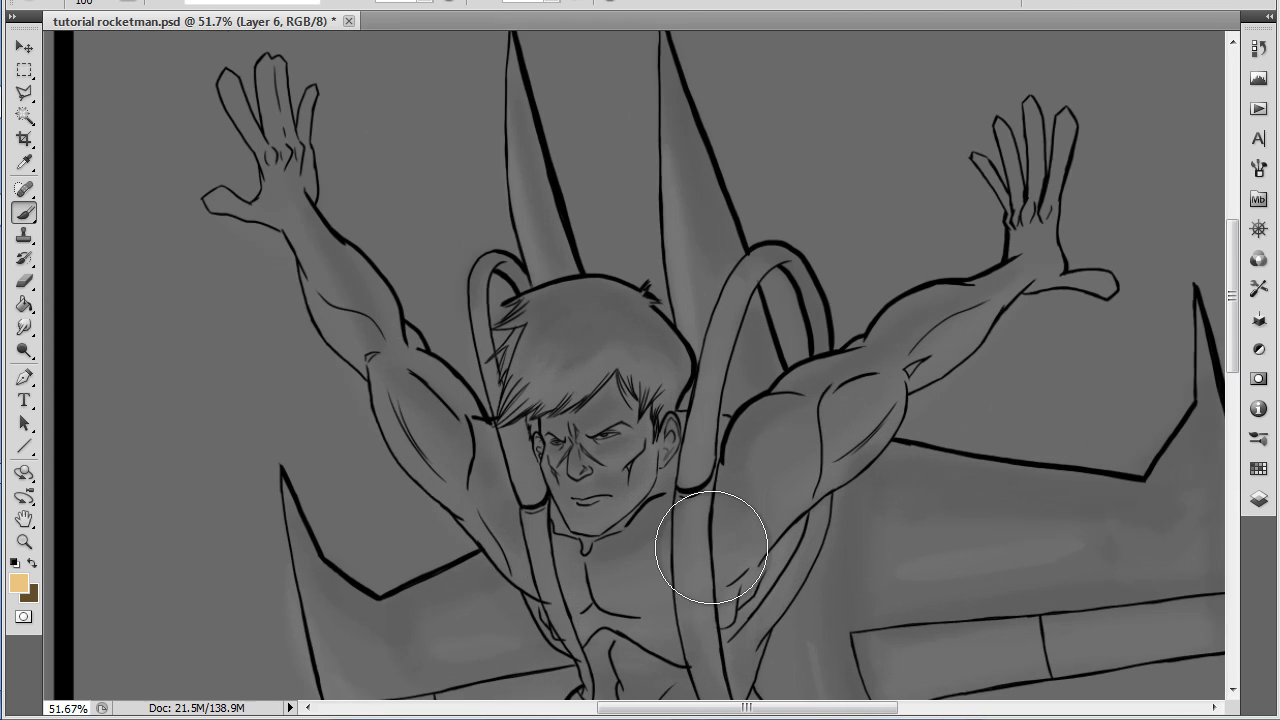
pyautogui.scroll(2, 711, 548)
pyautogui.scroll(1, 594, 507)
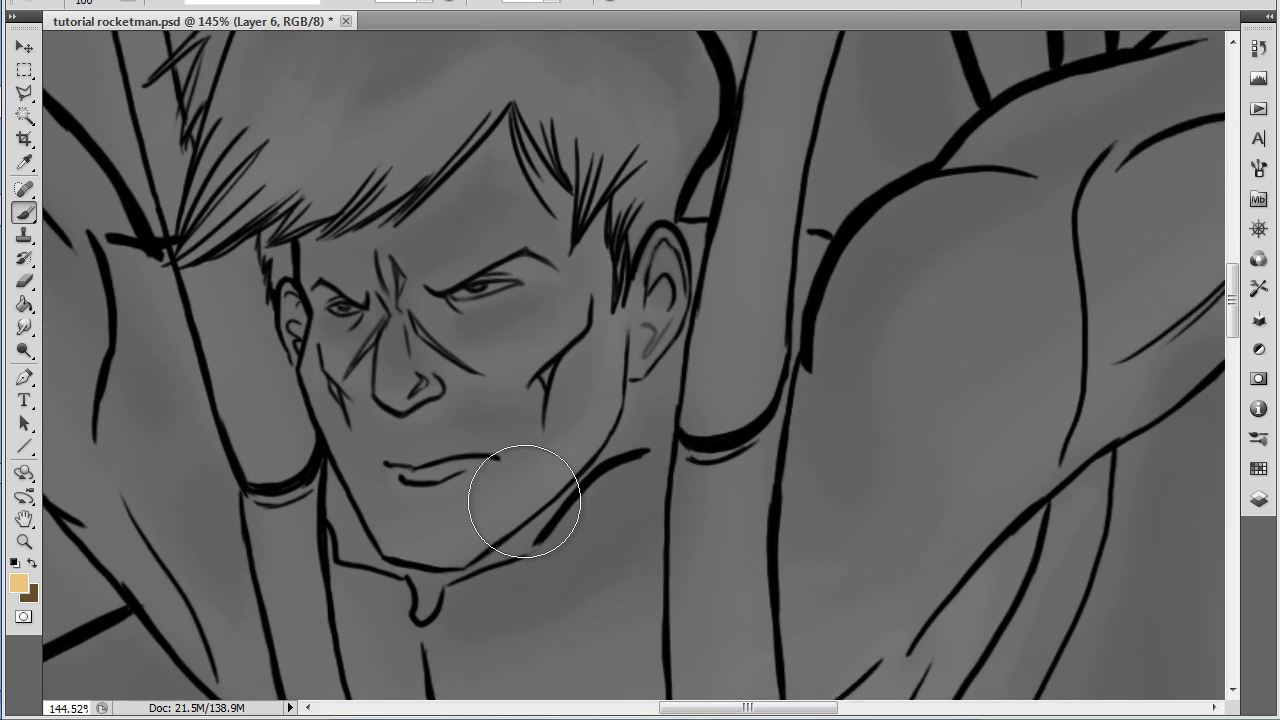
# Make Layer 14 the active layer and paint the light tan over the face and both ears at full brush opacity.
pyautogui.moveTo(526, 497); pyautogui.dragTo(580, 511)
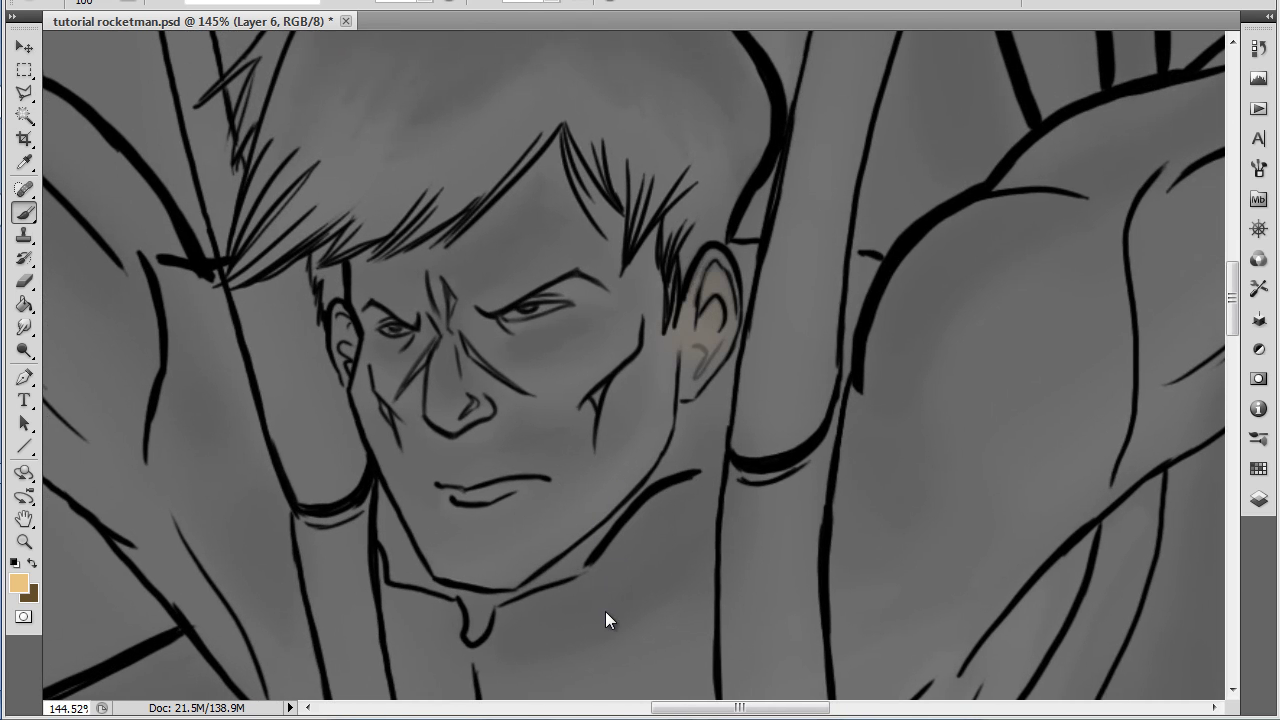
pyautogui.click(1258, 498)
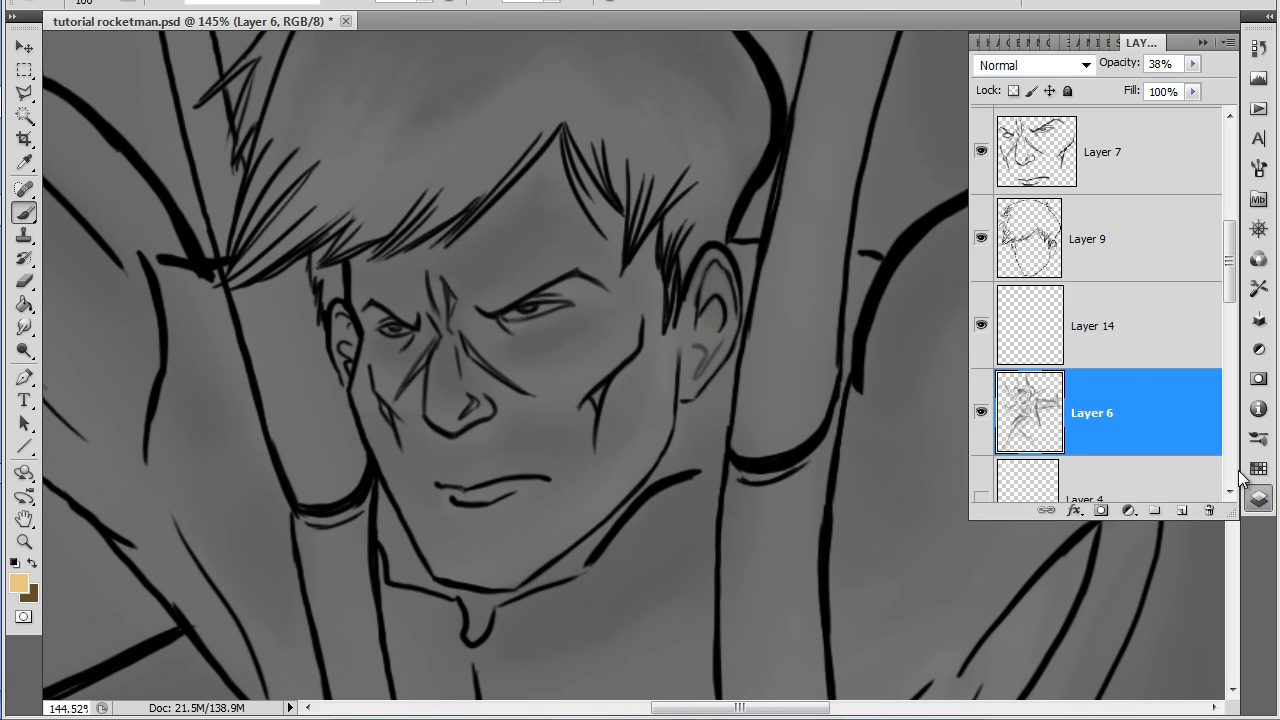
pyautogui.click(1108, 336)
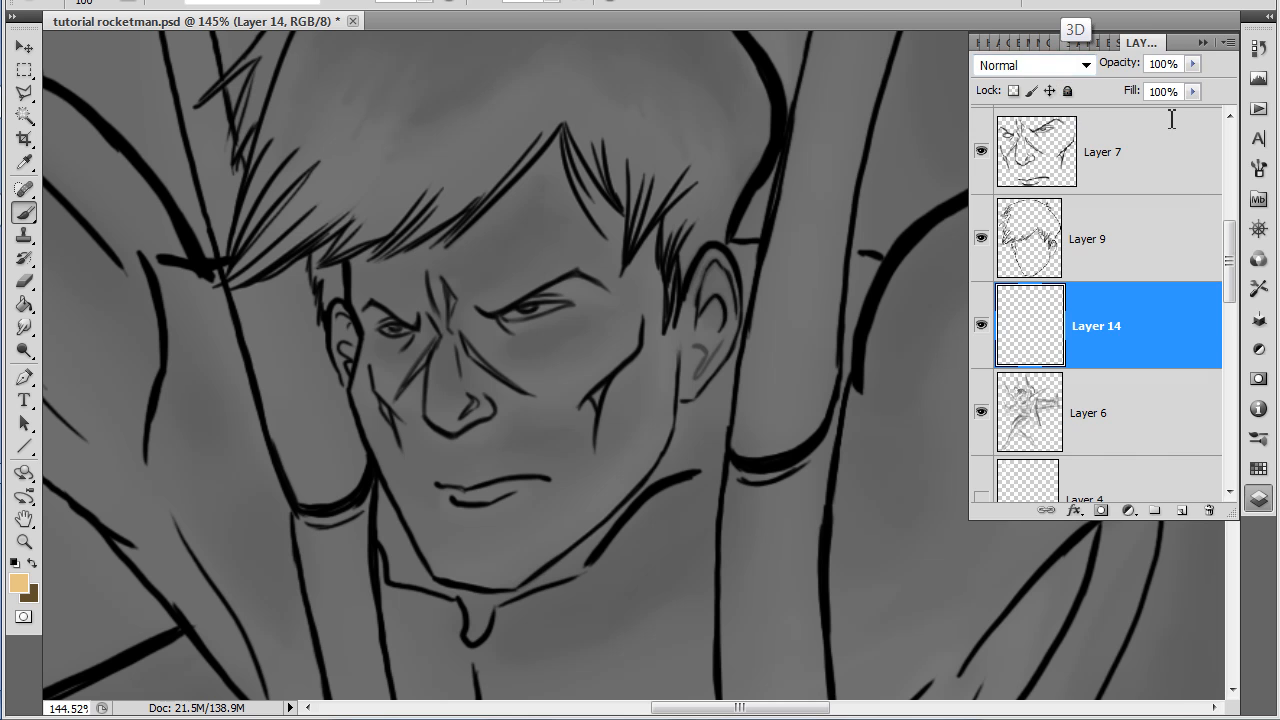
pyautogui.click(1203, 43)
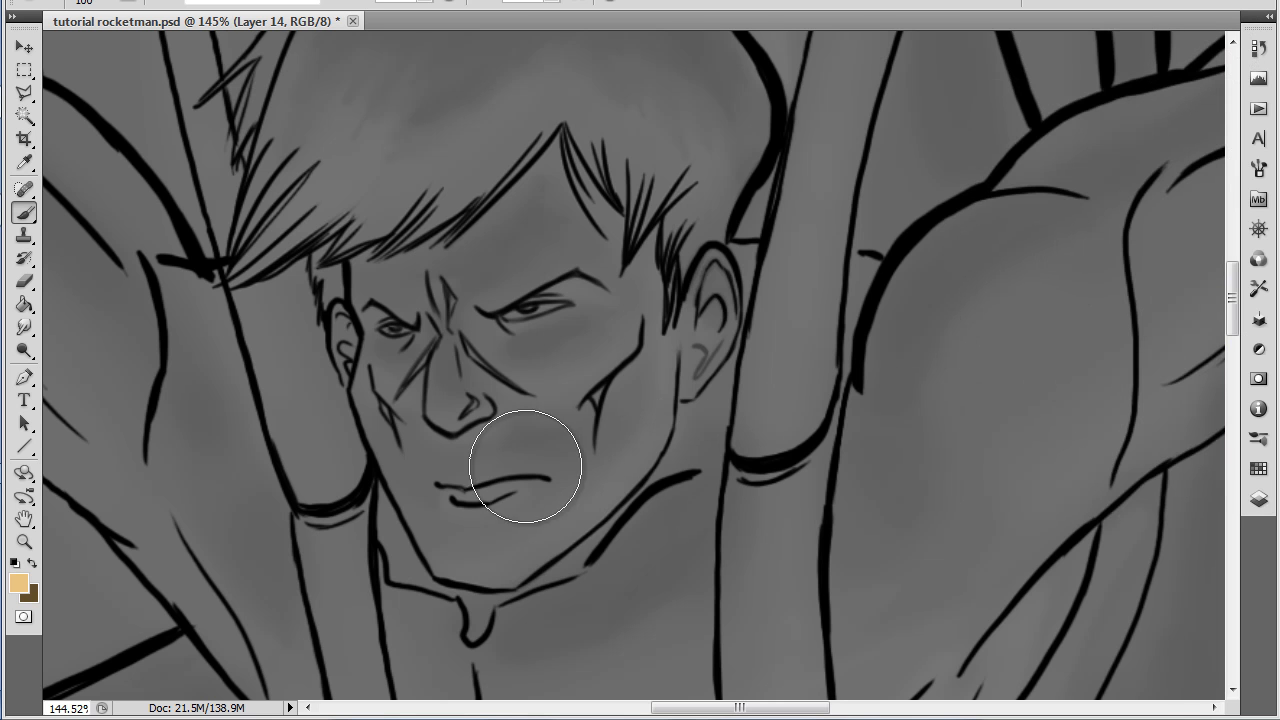
pyautogui.click(428, 3)
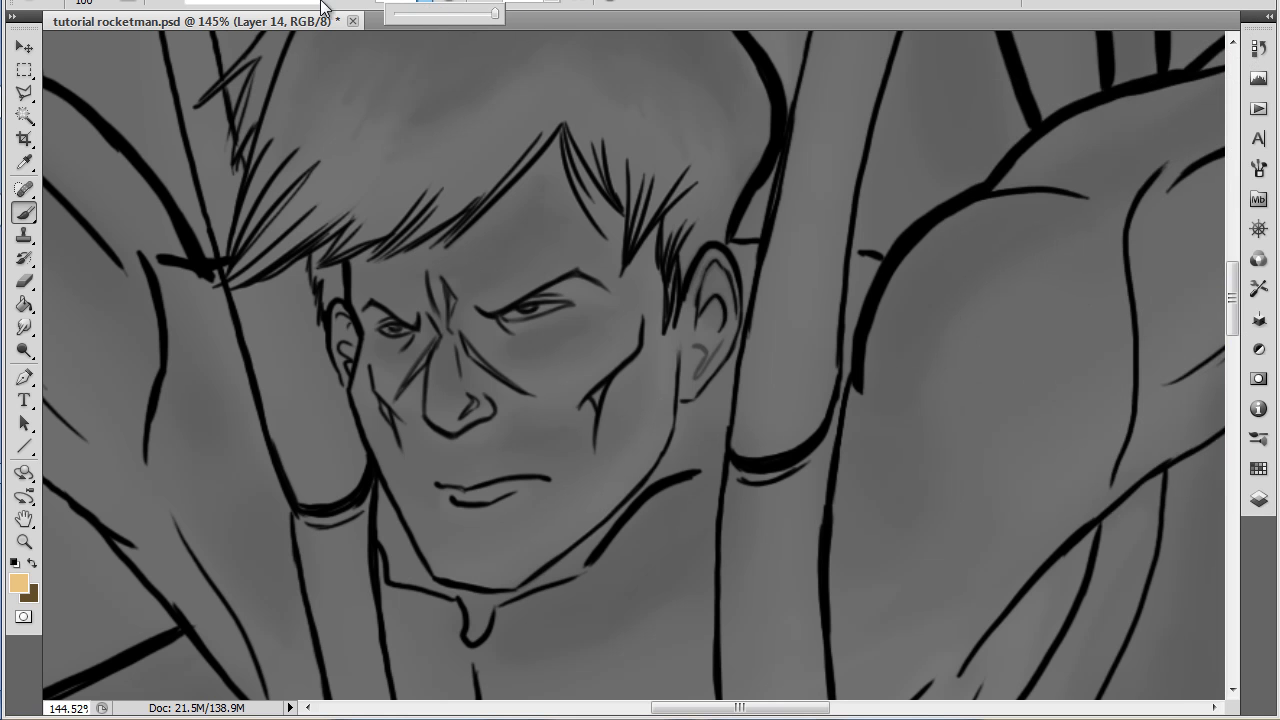
pyautogui.moveTo(671, 400)
pyautogui.mouseDown()
pyautogui.moveTo(700, 286)
pyautogui.moveTo(691, 366)
pyautogui.moveTo(666, 390)
pyautogui.moveTo(630, 337)
pyautogui.moveTo(588, 205)
pyautogui.moveTo(550, 225)
pyautogui.moveTo(518, 426)
pyautogui.moveTo(486, 205)
pyautogui.moveTo(410, 370)
pyautogui.moveTo(343, 400)
pyautogui.moveTo(388, 448)
pyautogui.moveTo(600, 410)
pyautogui.moveTo(655, 350)
pyautogui.moveTo(700, 256)
pyautogui.moveTo(642, 236)
pyautogui.moveTo(420, 270)
pyautogui.moveTo(350, 330)
pyautogui.moveTo(468, 553)
pyautogui.moveTo(610, 470)
pyautogui.moveTo(655, 190)
pyautogui.moveTo(330, 225)
pyautogui.moveTo(340, 335)
pyautogui.moveTo(523, 586)
pyautogui.moveTo(723, 294)
pyautogui.moveTo(477, 591)
pyautogui.moveTo(775, 388)
pyautogui.mouseUp()
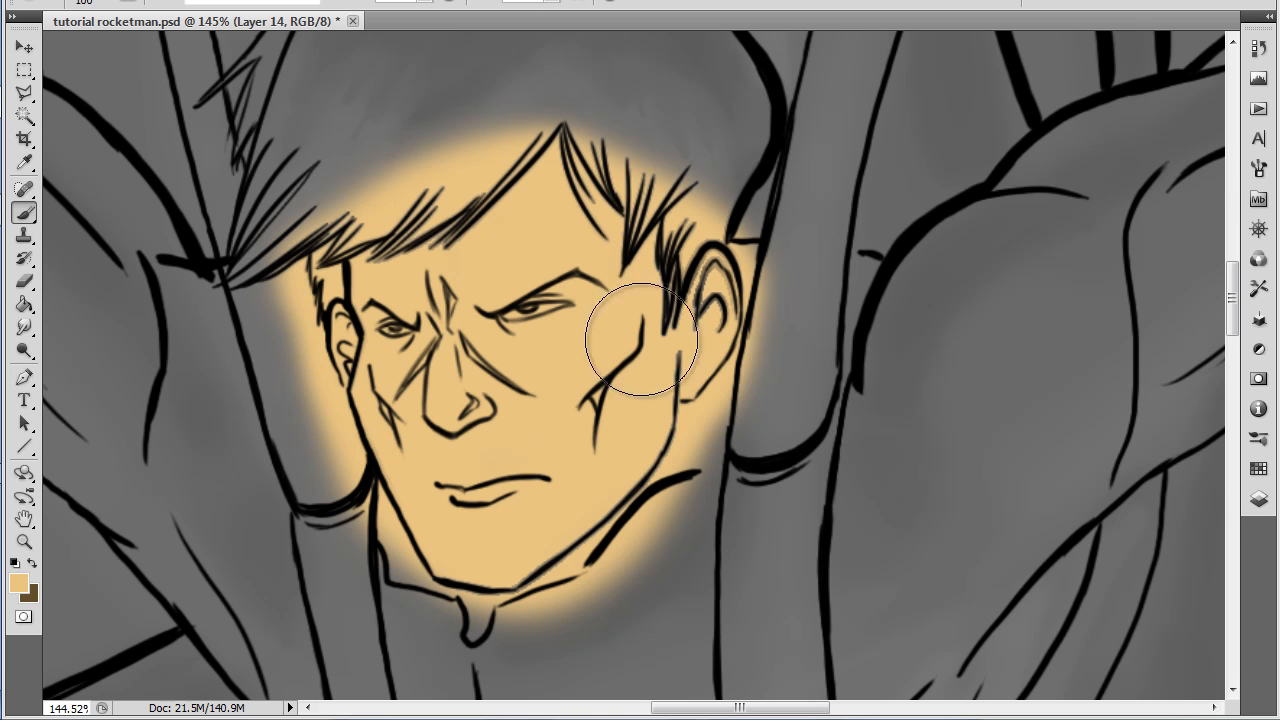
# Shade the jawline, cheek and forehead under the hairline with darker tan #cba65d, using a size 60 brush at reduced opacity.
pyautogui.click(19, 583)
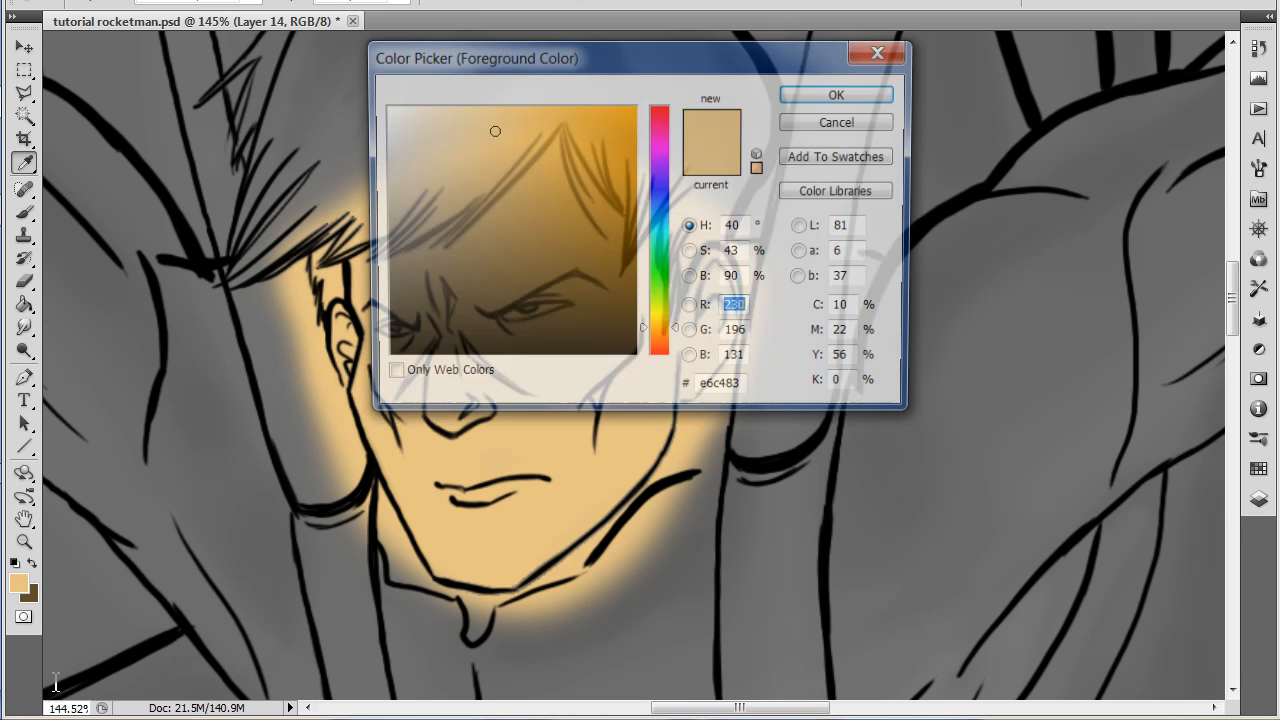
pyautogui.click(513, 156)
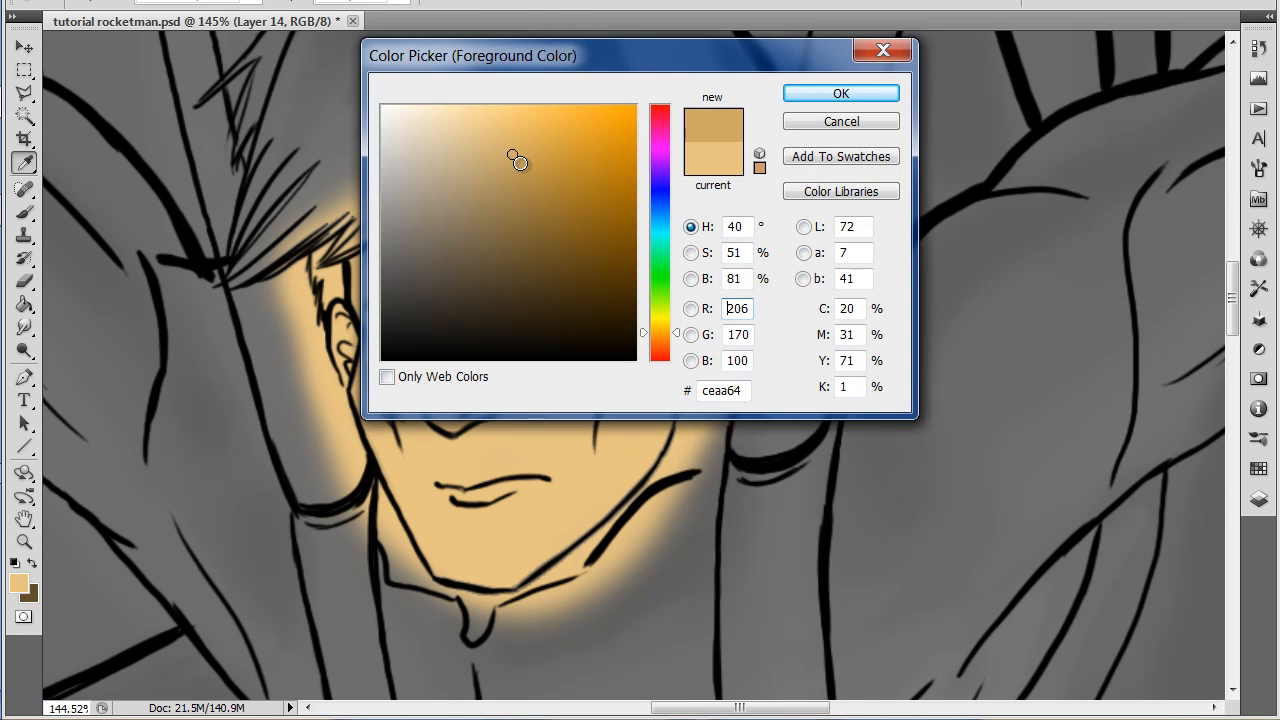
pyautogui.click(835, 94)
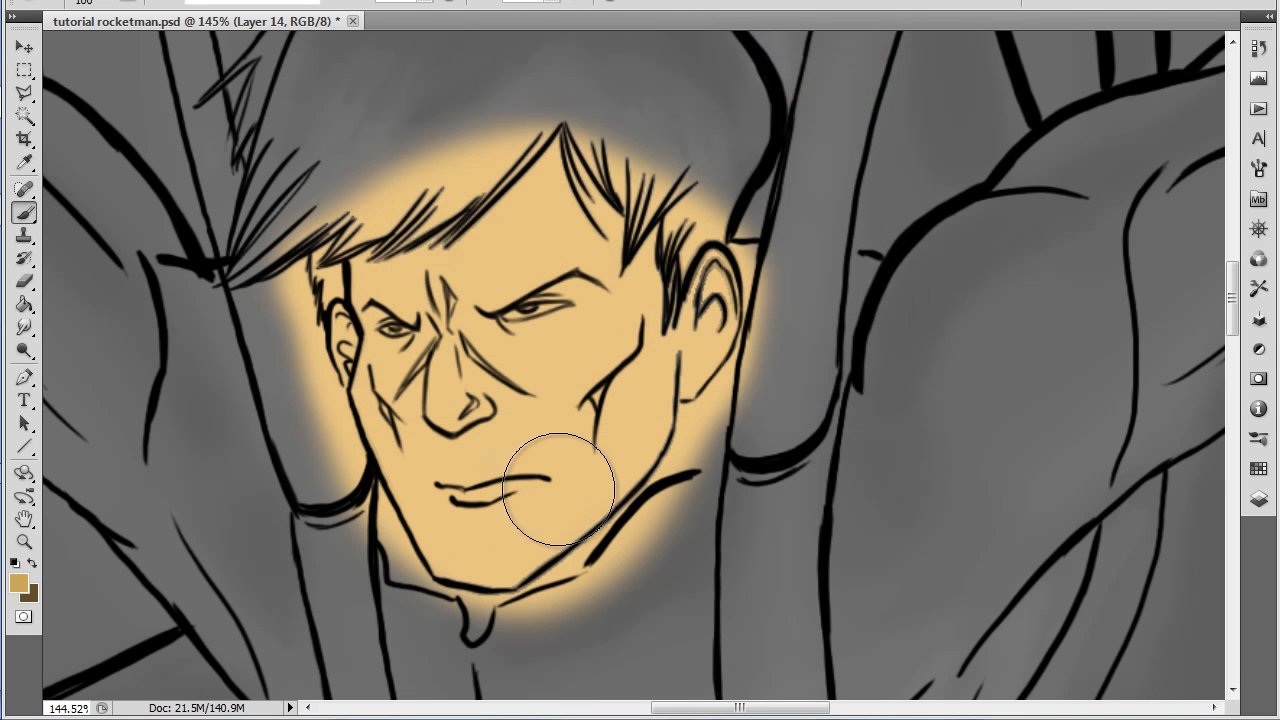
pyautogui.press('[')
pyautogui.press('[')
pyautogui.press('[')
pyautogui.press('[')
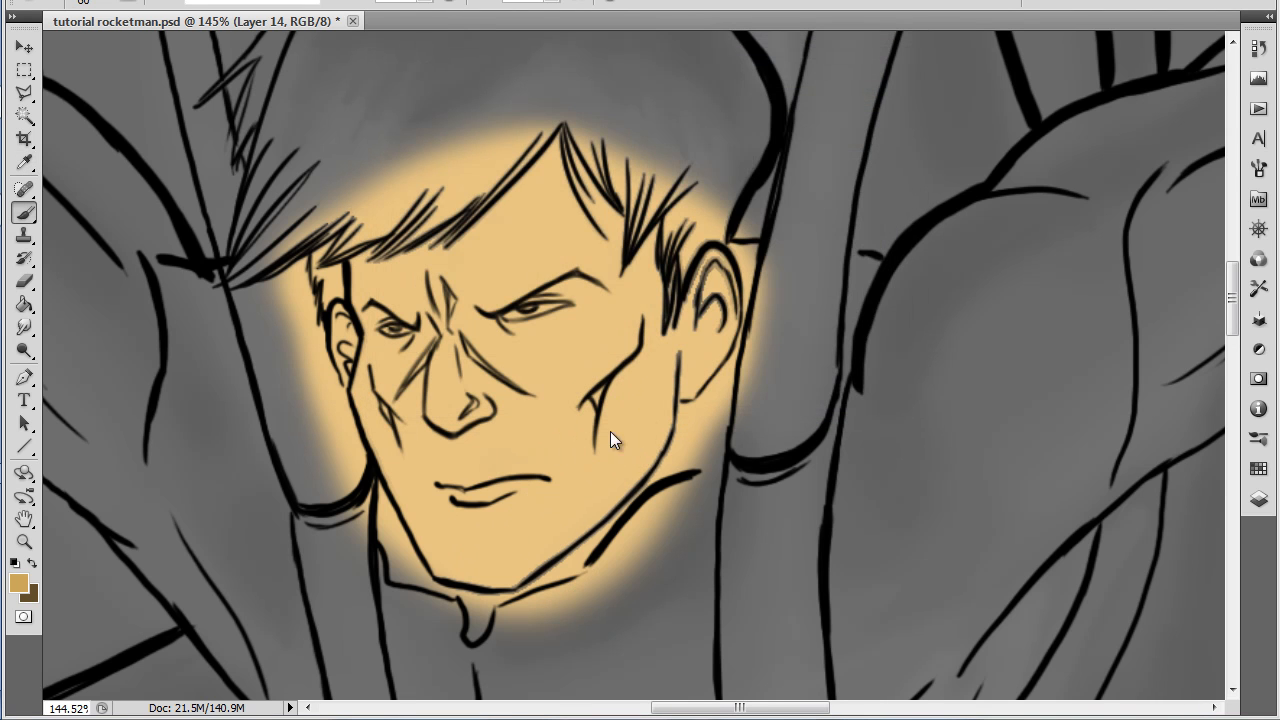
pyautogui.click(425, 4)
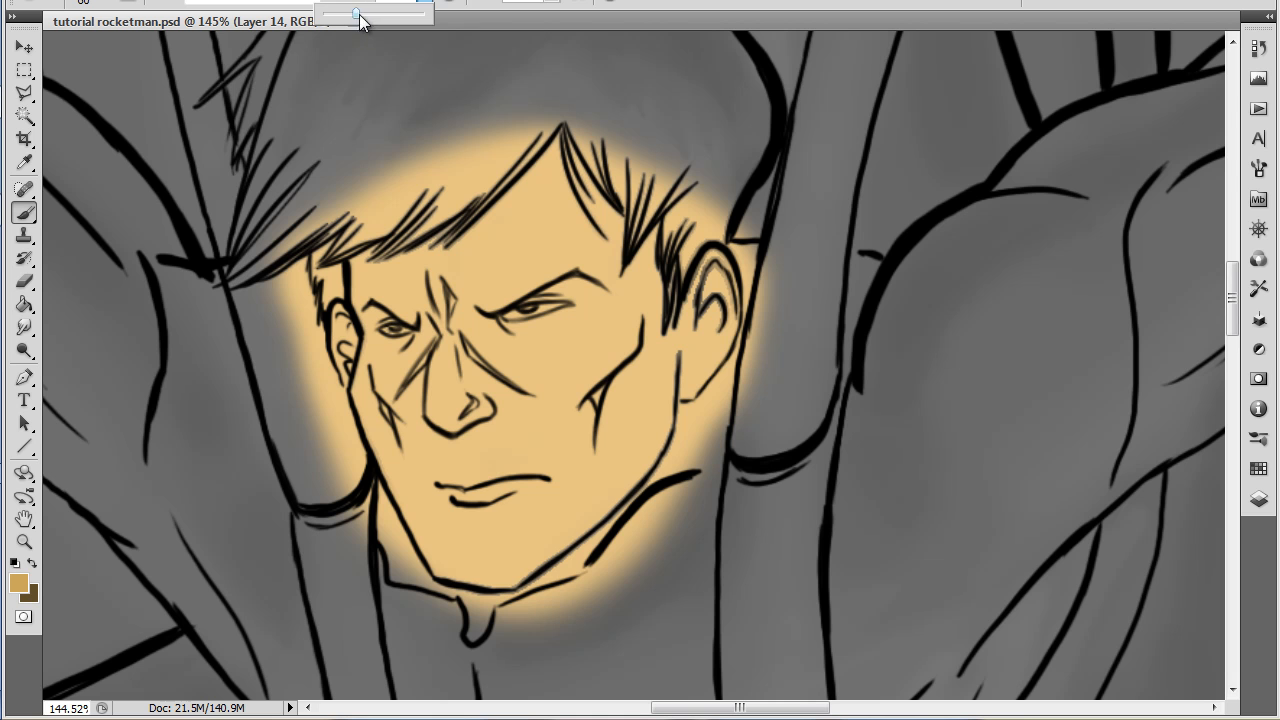
pyautogui.moveTo(500, 571)
pyautogui.mouseDown()
pyautogui.moveTo(581, 519)
pyautogui.moveTo(538, 548)
pyautogui.moveTo(664, 376)
pyautogui.moveTo(577, 516)
pyautogui.moveTo(487, 580)
pyautogui.moveTo(675, 344)
pyautogui.moveTo(688, 366)
pyautogui.moveTo(708, 291)
pyautogui.moveTo(711, 311)
pyautogui.moveTo(661, 286)
pyautogui.moveTo(613, 216)
pyautogui.moveTo(651, 306)
pyautogui.moveTo(629, 406)
pyautogui.moveTo(471, 557)
pyautogui.moveTo(532, 521)
pyautogui.moveTo(523, 557)
pyautogui.moveTo(631, 443)
pyautogui.mouseUp()
pyautogui.moveTo(523, 197)
pyautogui.mouseDown()
pyautogui.moveTo(352, 272)
pyautogui.moveTo(562, 168)
pyautogui.moveTo(629, 254)
pyautogui.moveTo(637, 240)
pyautogui.moveTo(502, 216)
pyautogui.moveTo(587, 170)
pyautogui.moveTo(620, 240)
pyautogui.mouseUp()
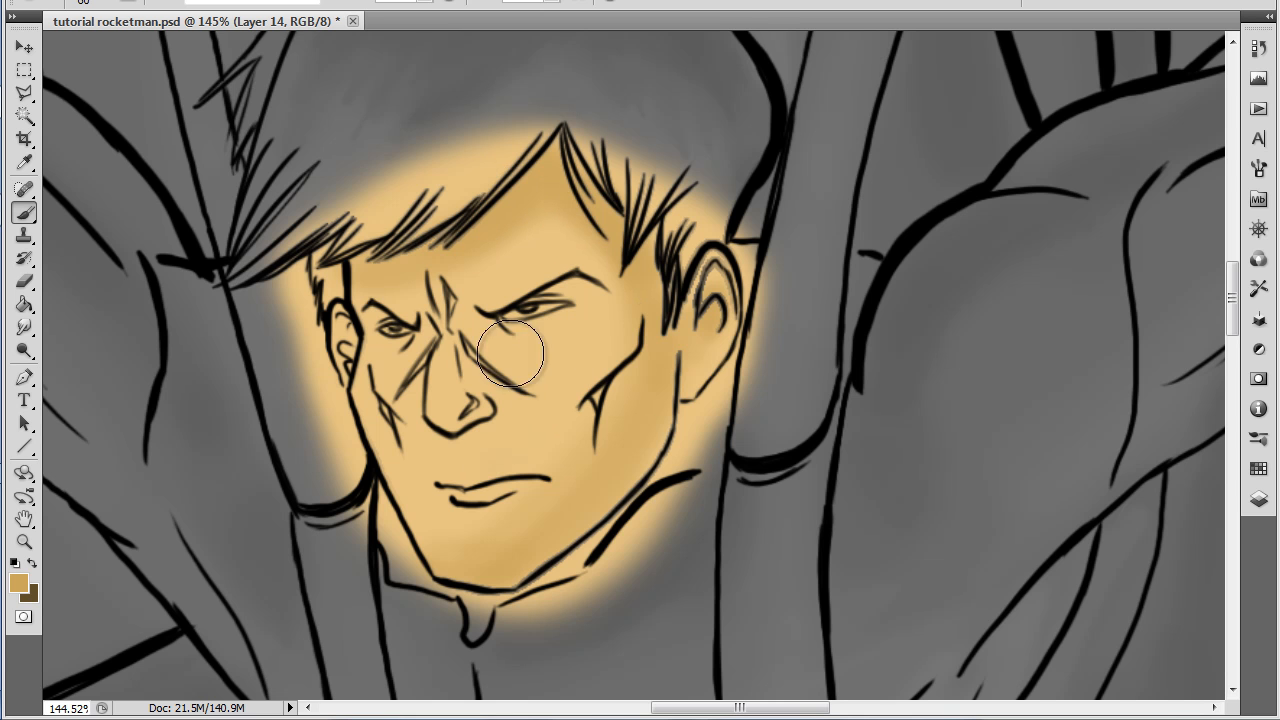
# Add darker tan shading around both eyes and the nose, and deepen it along both sides of the face.
pyautogui.moveTo(474, 315)
pyautogui.mouseDown()
pyautogui.moveTo(522, 367)
pyautogui.moveTo(467, 325)
pyautogui.moveTo(504, 334)
pyautogui.moveTo(428, 336)
pyautogui.mouseUp()
pyautogui.moveTo(549, 325)
pyautogui.mouseDown()
pyautogui.moveTo(508, 331)
pyautogui.moveTo(571, 291)
pyautogui.moveTo(546, 305)
pyautogui.moveTo(561, 312)
pyautogui.mouseUp()
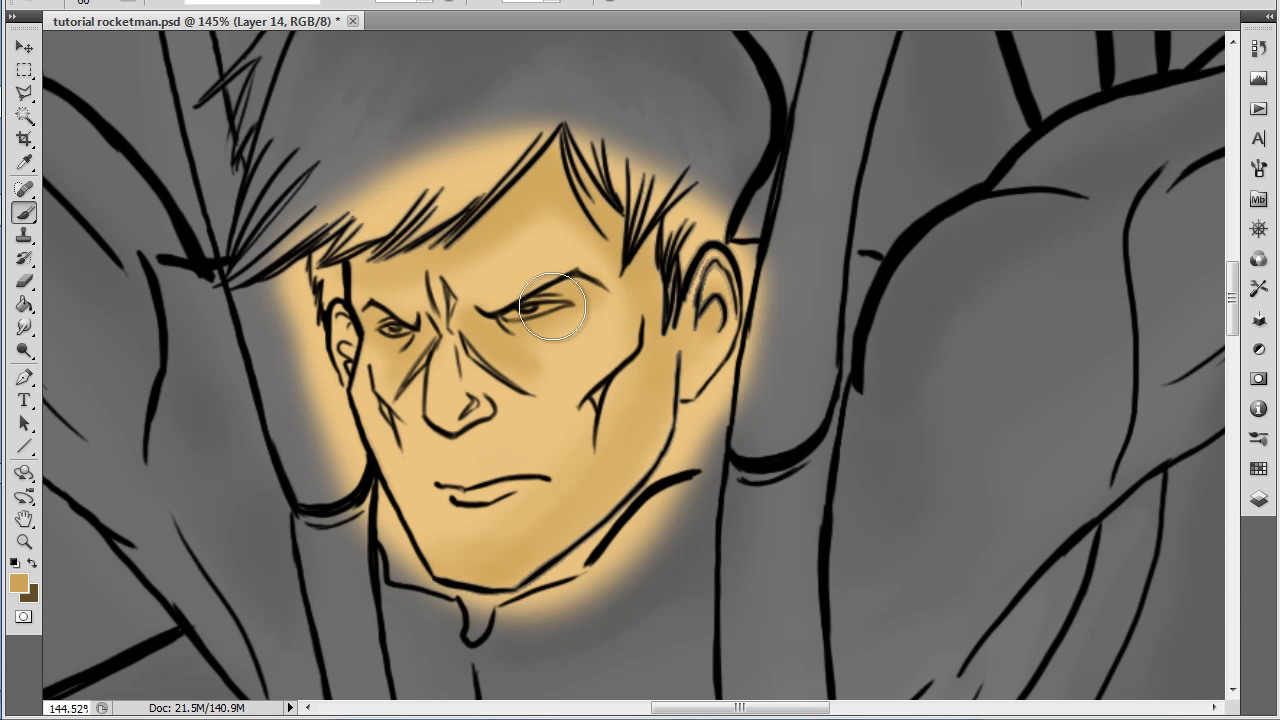
pyautogui.moveTo(542, 392)
pyautogui.mouseDown()
pyautogui.moveTo(479, 358)
pyautogui.moveTo(439, 385)
pyautogui.moveTo(593, 335)
pyautogui.moveTo(461, 389)
pyautogui.moveTo(471, 369)
pyautogui.moveTo(471, 381)
pyautogui.moveTo(459, 343)
pyautogui.moveTo(471, 405)
pyautogui.moveTo(454, 431)
pyautogui.moveTo(468, 412)
pyautogui.moveTo(434, 423)
pyautogui.moveTo(507, 401)
pyautogui.moveTo(659, 489)
pyautogui.moveTo(675, 443)
pyautogui.moveTo(450, 438)
pyautogui.mouseUp()
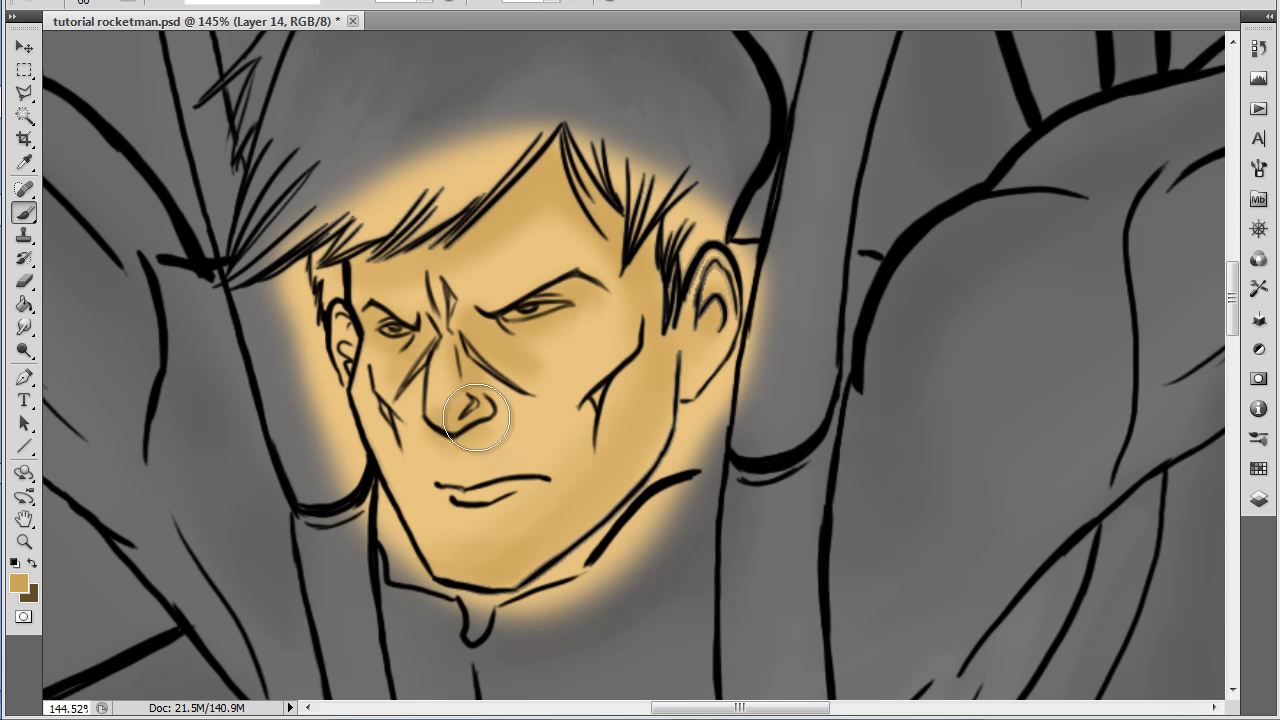
pyautogui.moveTo(352, 400); pyautogui.dragTo(432, 540)
pyautogui.moveTo(636, 368)
pyautogui.mouseDown()
pyautogui.moveTo(653, 306)
pyautogui.moveTo(643, 461)
pyautogui.moveTo(562, 522)
pyautogui.mouseUp()
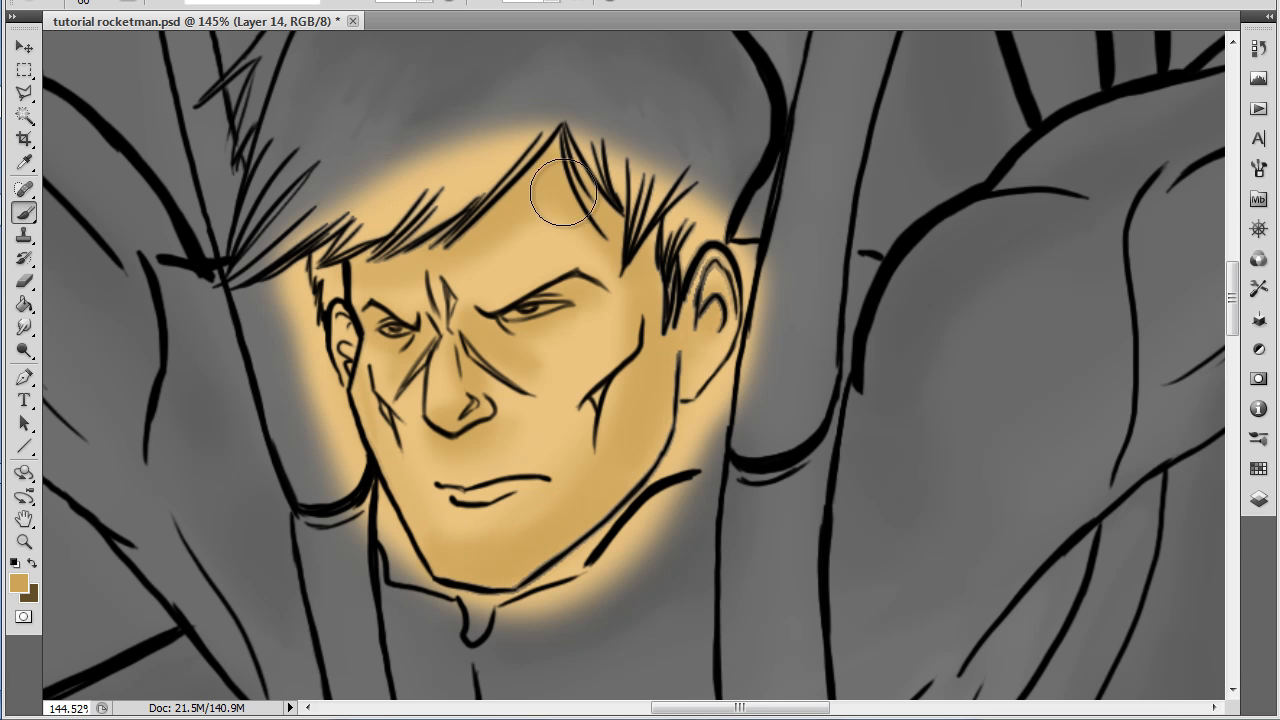
# Pick a darker golden brown as the foreground colour and delete the painted Layer 14.
pyautogui.click(19, 583)
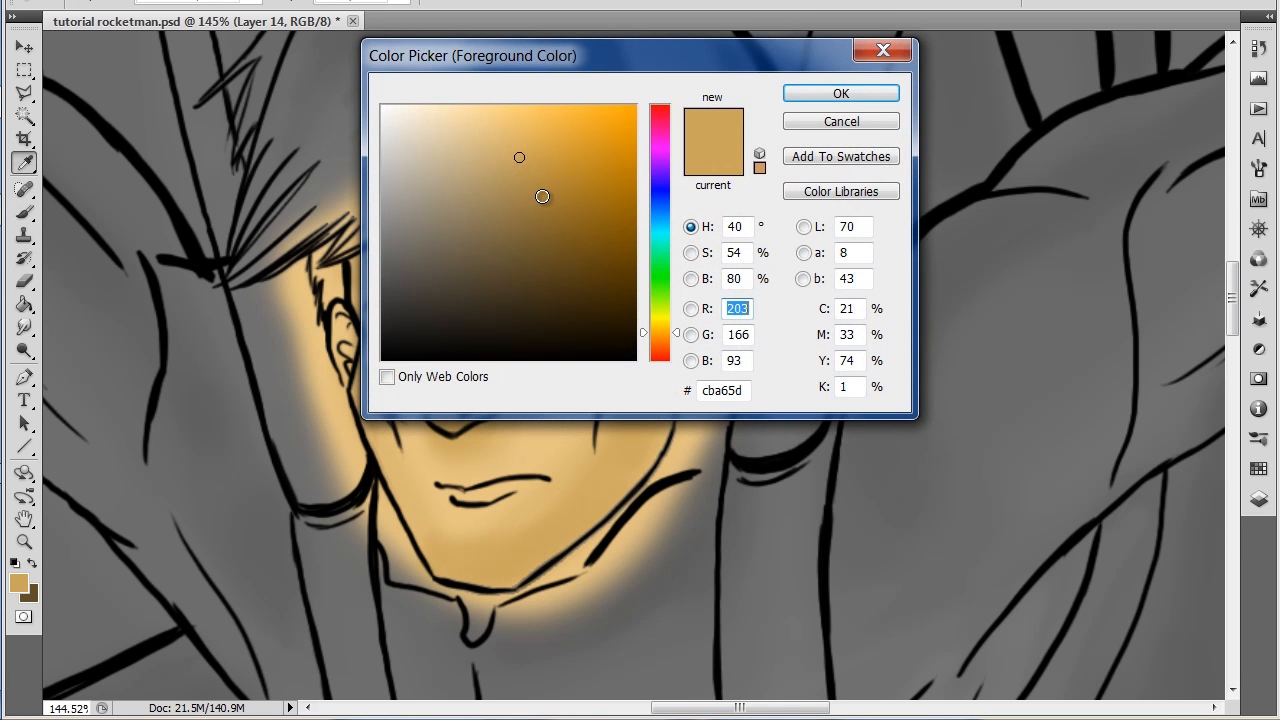
pyautogui.click(547, 199)
pyautogui.click(840, 94)
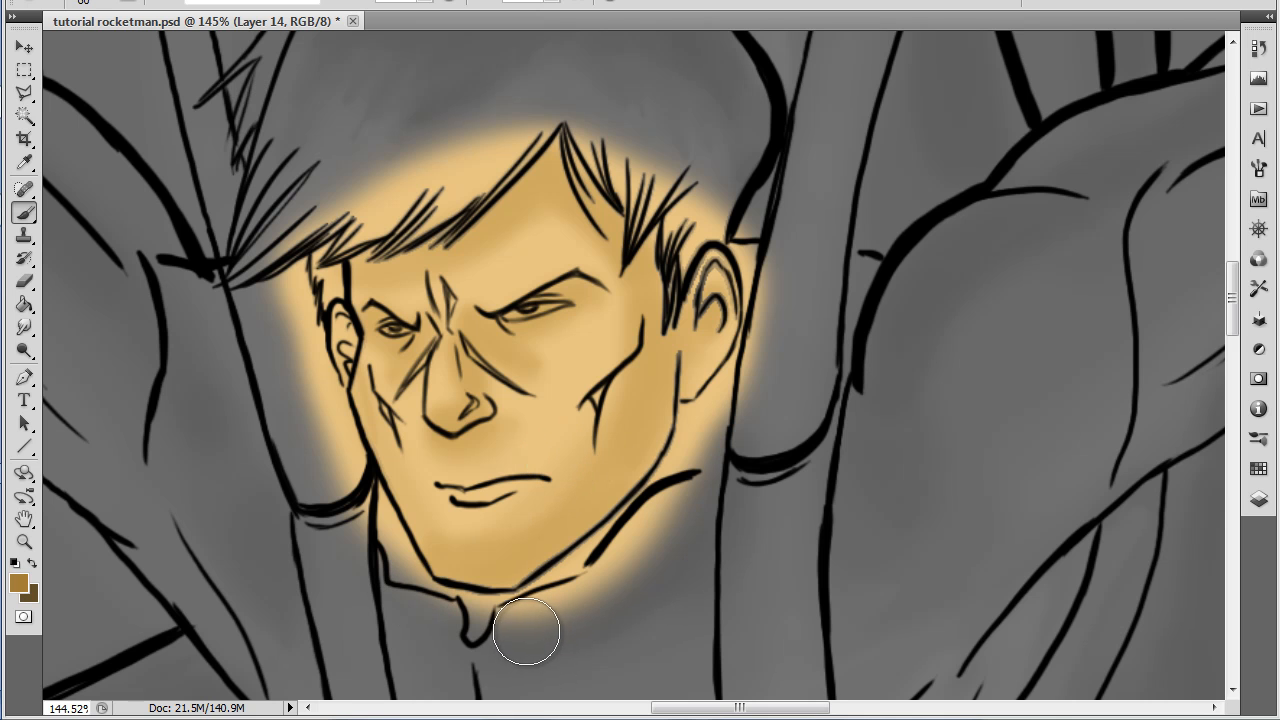
pyautogui.hotkey('ctrl', 'alt', 'space')
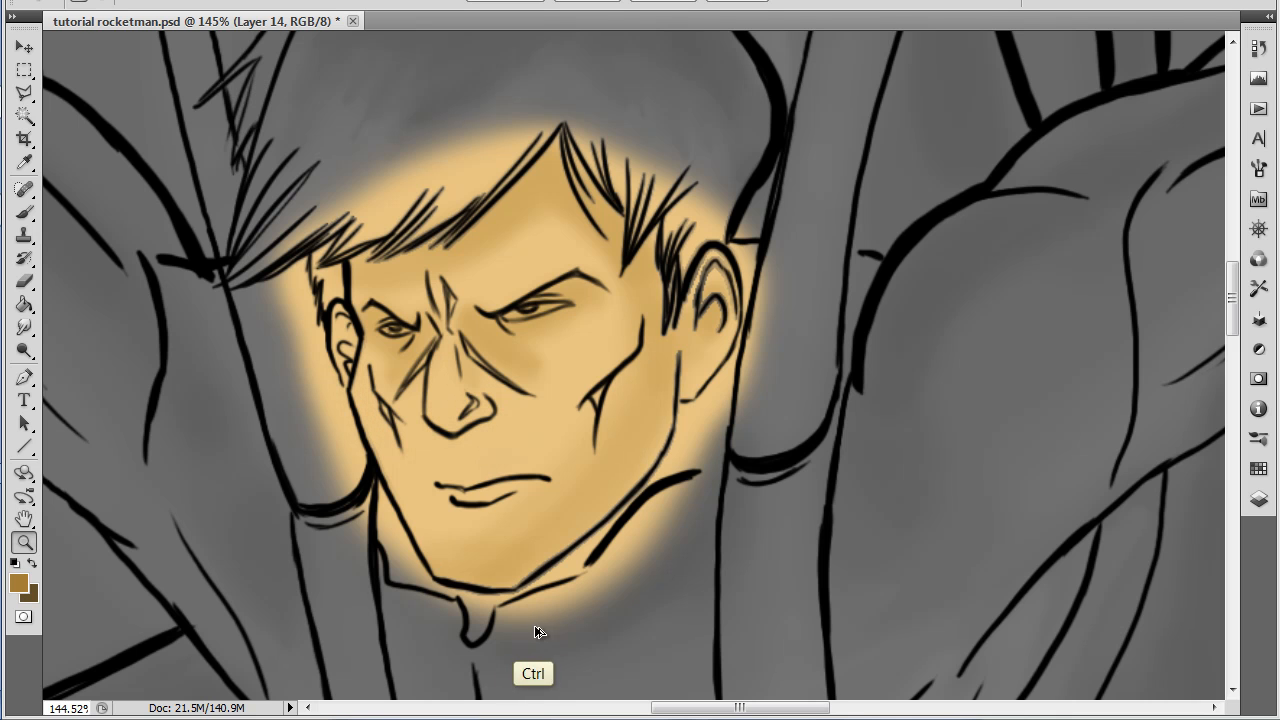
pyautogui.click(1259, 500)
pyautogui.moveTo(1120, 336); pyautogui.dragTo(1209, 510)
# Bring back Layer 14 and cover all the darker face shading with a flat light tan at full brush opacity.
pyautogui.click(22, 590)
pyautogui.moveTo(549, 197)
pyautogui.mouseDown()
pyautogui.moveTo(529, 189)
pyautogui.moveTo(506, 111)
pyautogui.moveTo(507, 142)
pyautogui.moveTo(492, 123)
pyautogui.mouseUp()
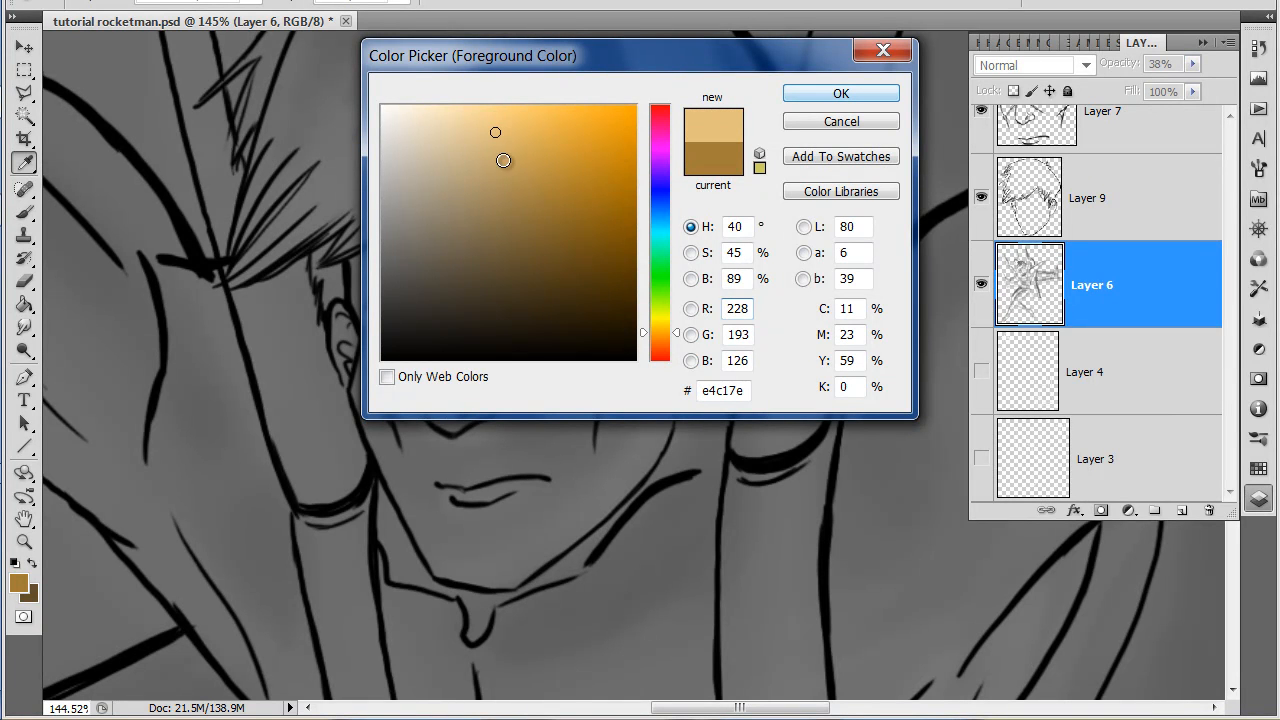
pyautogui.click(504, 146)
pyautogui.moveTo(509, 143); pyautogui.dragTo(513, 122)
pyautogui.click(826, 97)
pyautogui.click(25, 213)
pyautogui.click(430, 5)
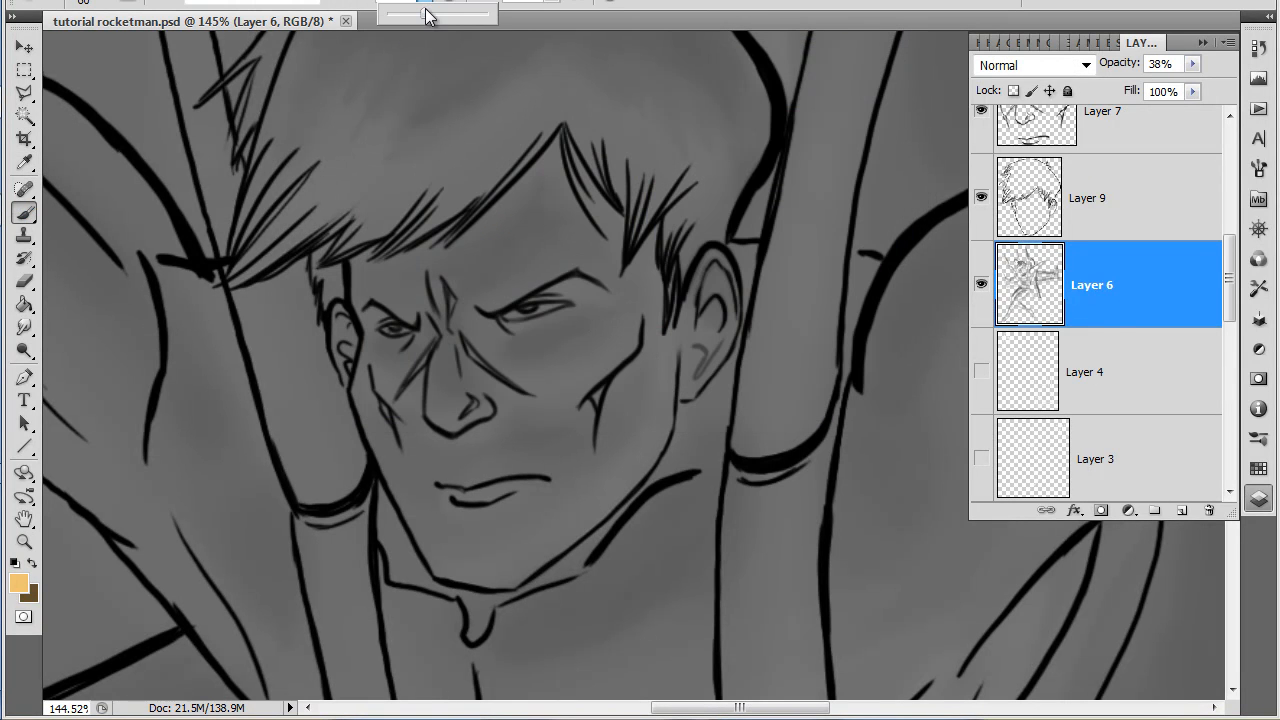
pyautogui.moveTo(669, 427)
pyautogui.mouseDown()
pyautogui.moveTo(671, 304)
pyautogui.moveTo(700, 342)
pyautogui.mouseUp()
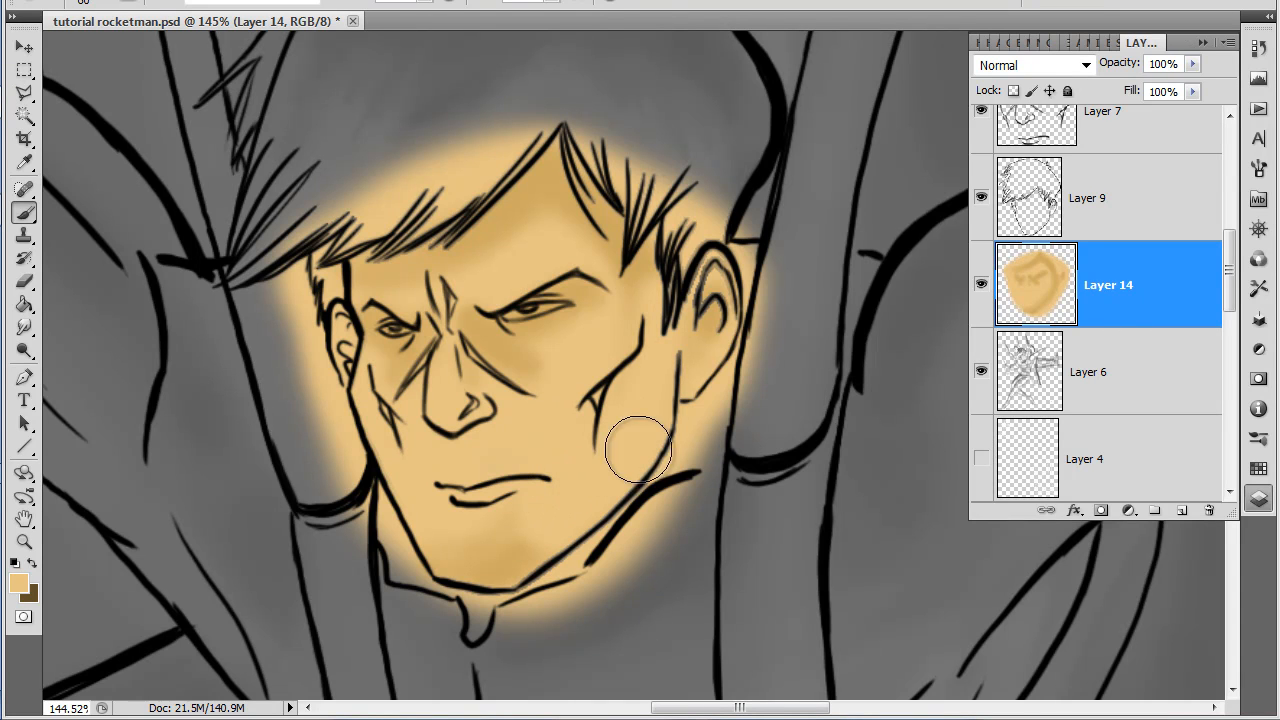
pyautogui.moveTo(640, 288)
pyautogui.mouseDown()
pyautogui.moveTo(545, 200)
pyautogui.moveTo(517, 360)
pyautogui.moveTo(457, 443)
pyautogui.moveTo(395, 452)
pyautogui.moveTo(423, 491)
pyautogui.moveTo(523, 490)
pyautogui.moveTo(608, 434)
pyautogui.mouseUp()
pyautogui.moveTo(457, 423); pyautogui.dragTo(473, 368)
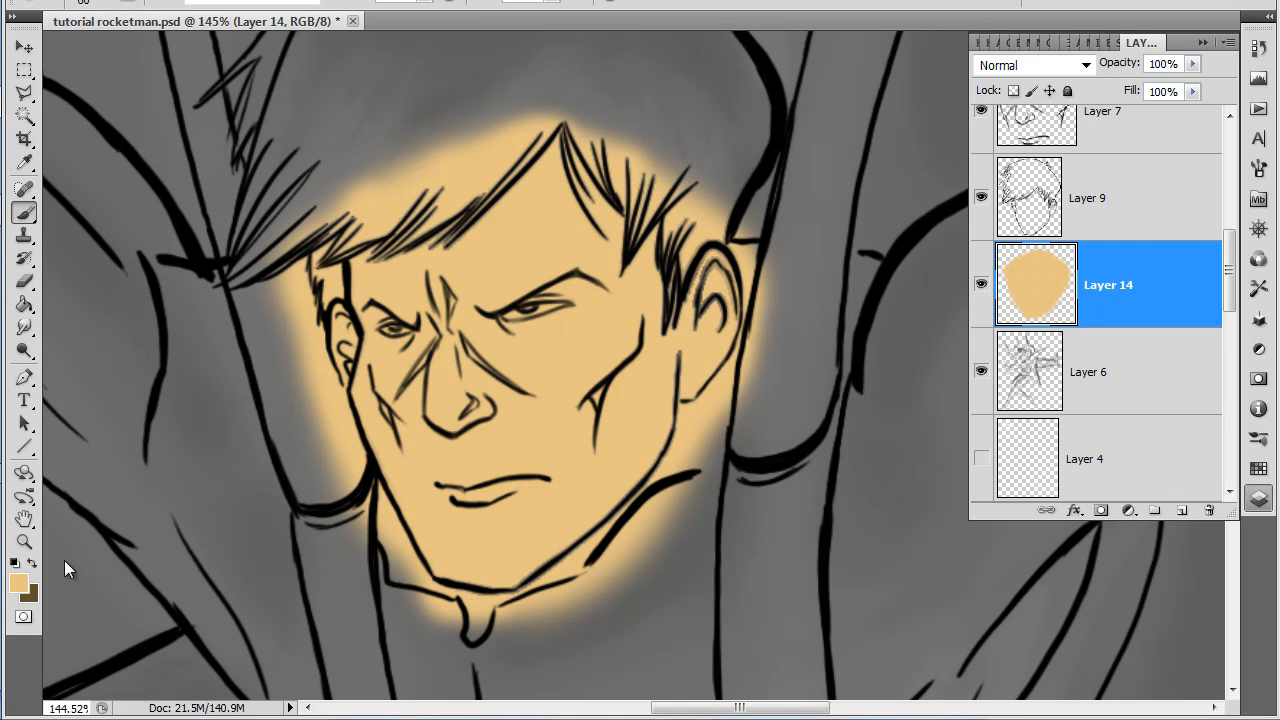
# Pick tan #c9a560 as the foreground colour and shade below both eyes with a smaller brush at reduced opacity.
pyautogui.click(19, 580)
pyautogui.click(507, 158)
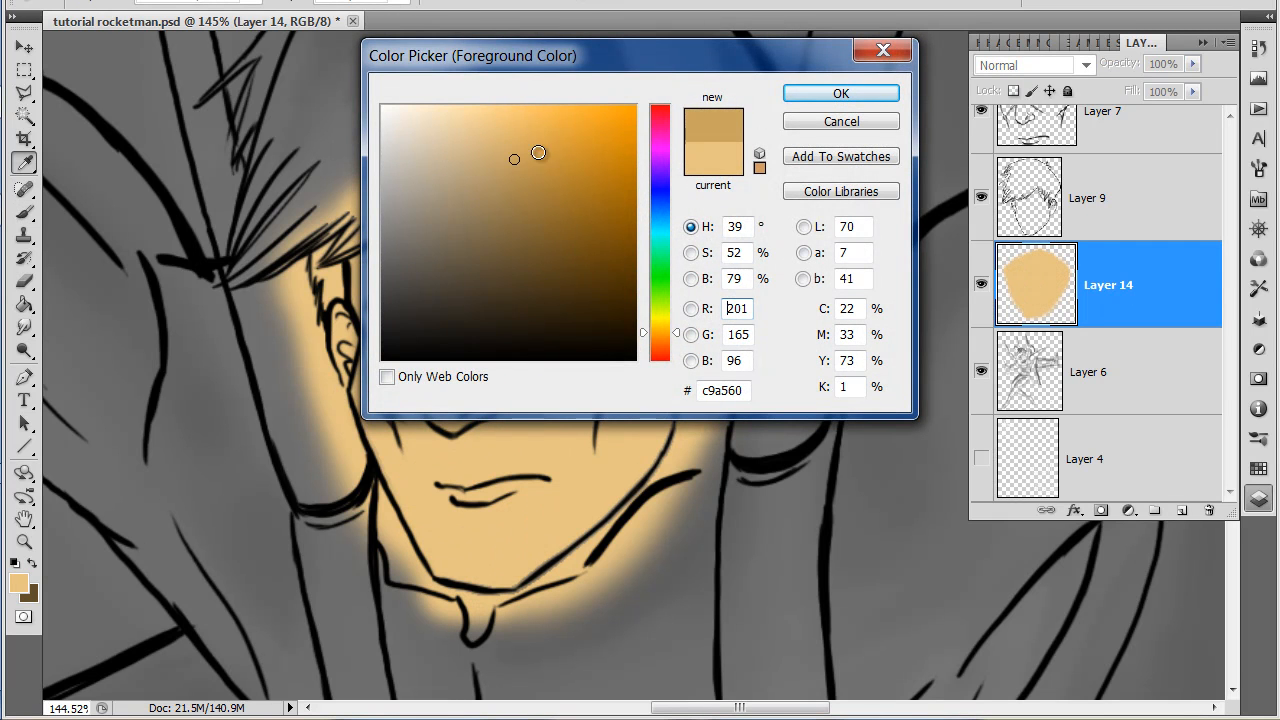
pyautogui.click(841, 93)
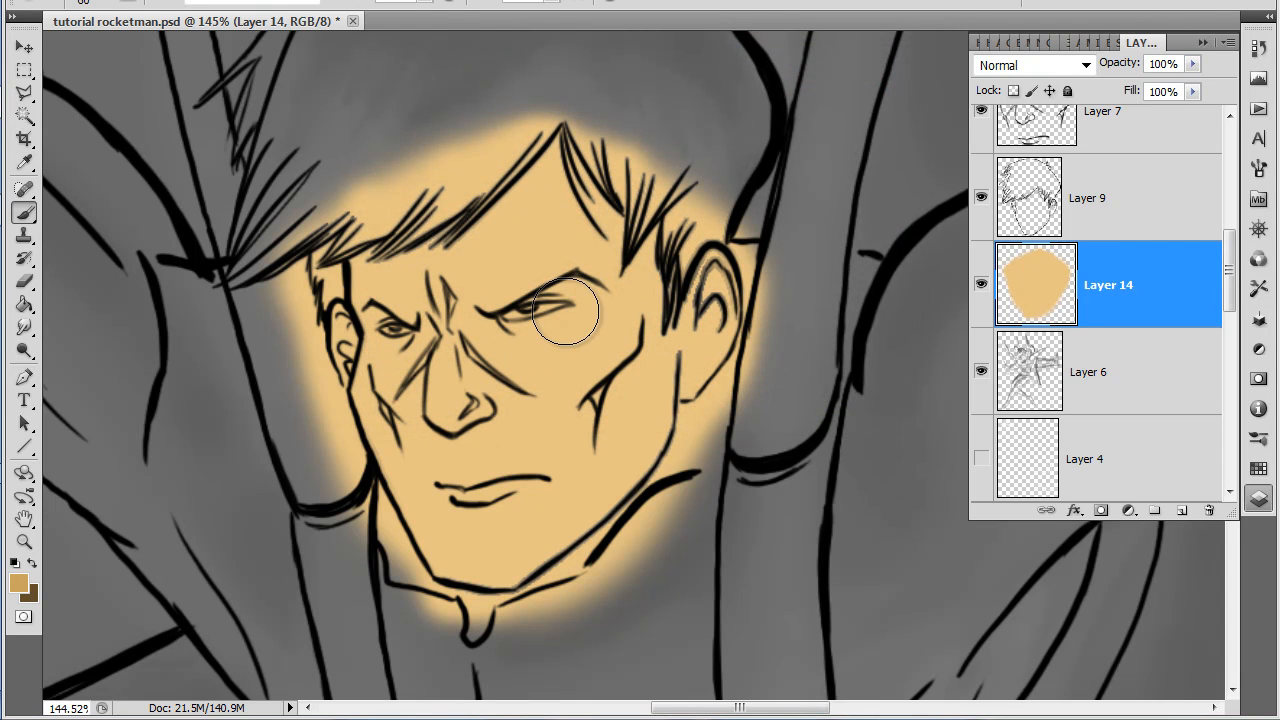
pyautogui.press('[')
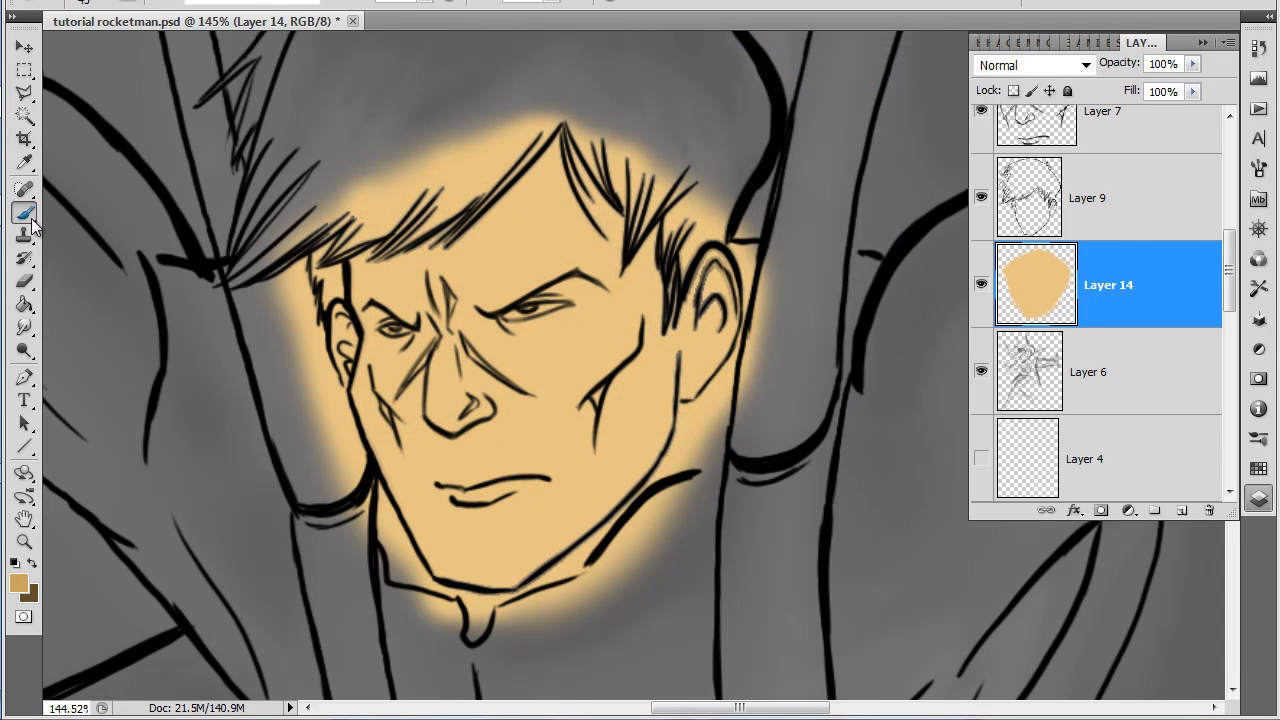
pyautogui.click(424, 2)
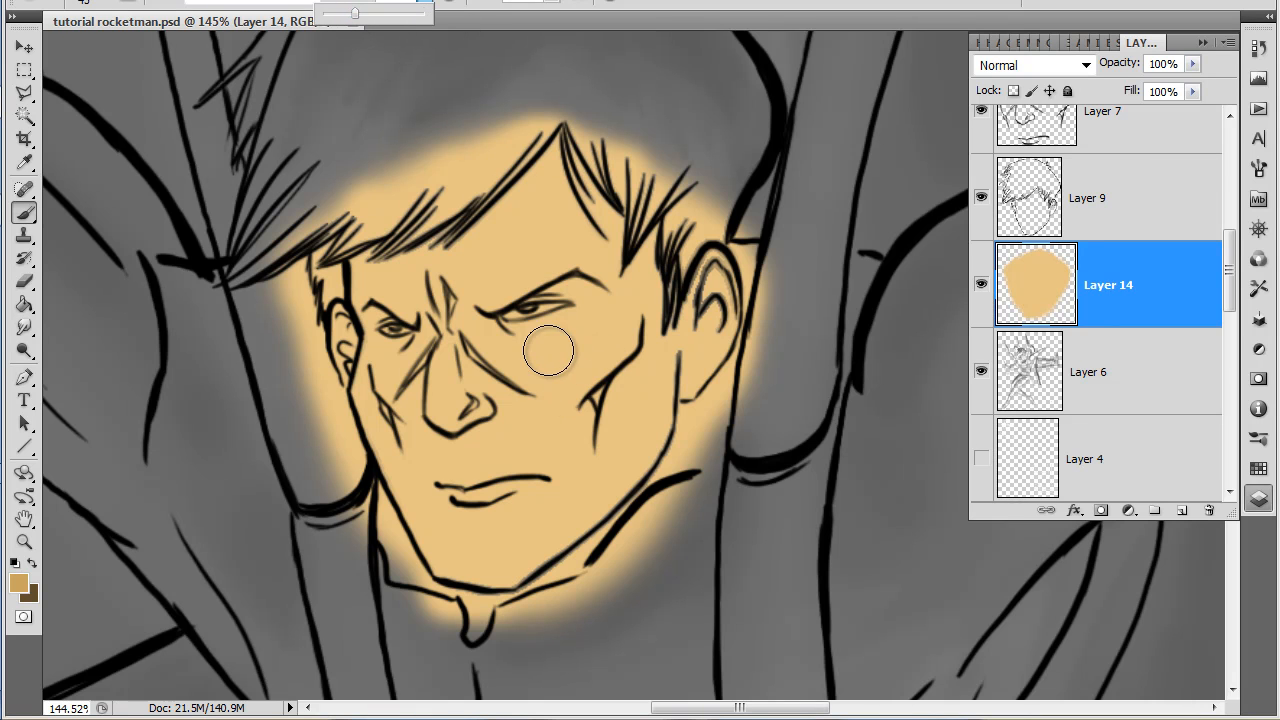
pyautogui.moveTo(518, 337)
pyautogui.mouseDown()
pyautogui.moveTo(572, 322)
pyautogui.moveTo(510, 335)
pyautogui.moveTo(610, 312)
pyautogui.moveTo(540, 324)
pyautogui.mouseUp()
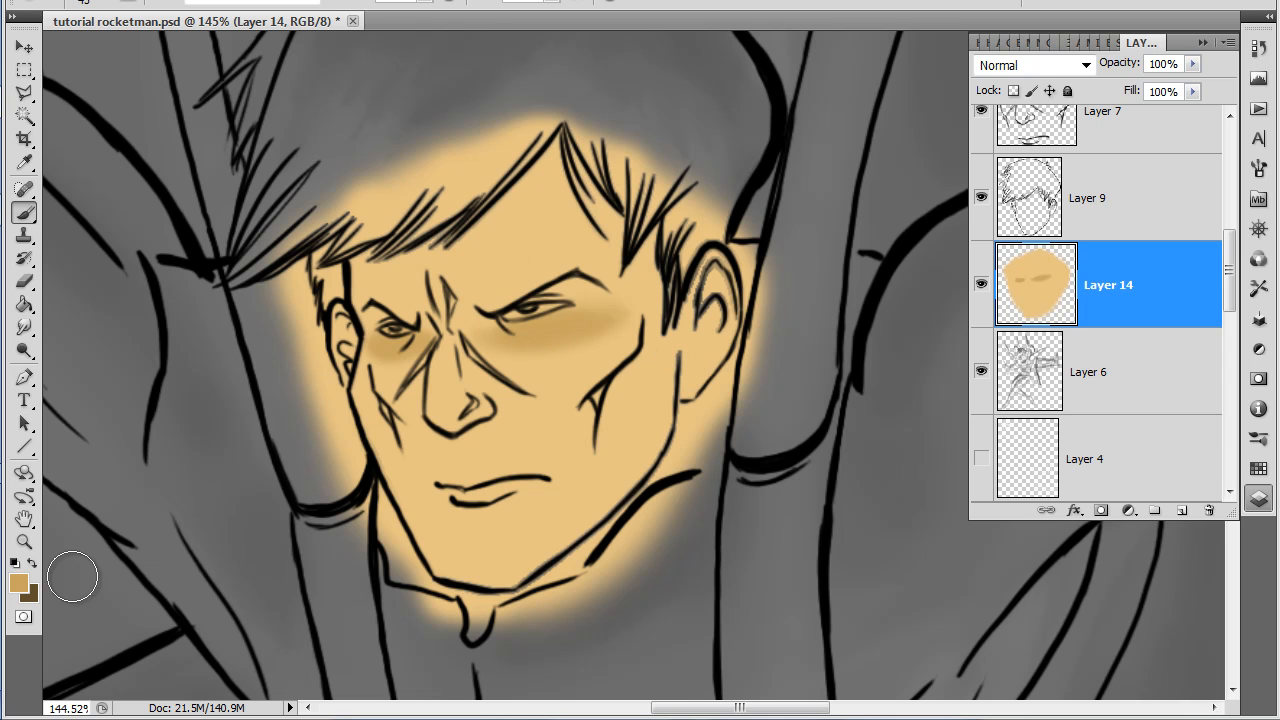
# Shade the bridge and shadowed side of the nose with the same tan, adjusting the brush opacity.
pyautogui.click(424, 2)
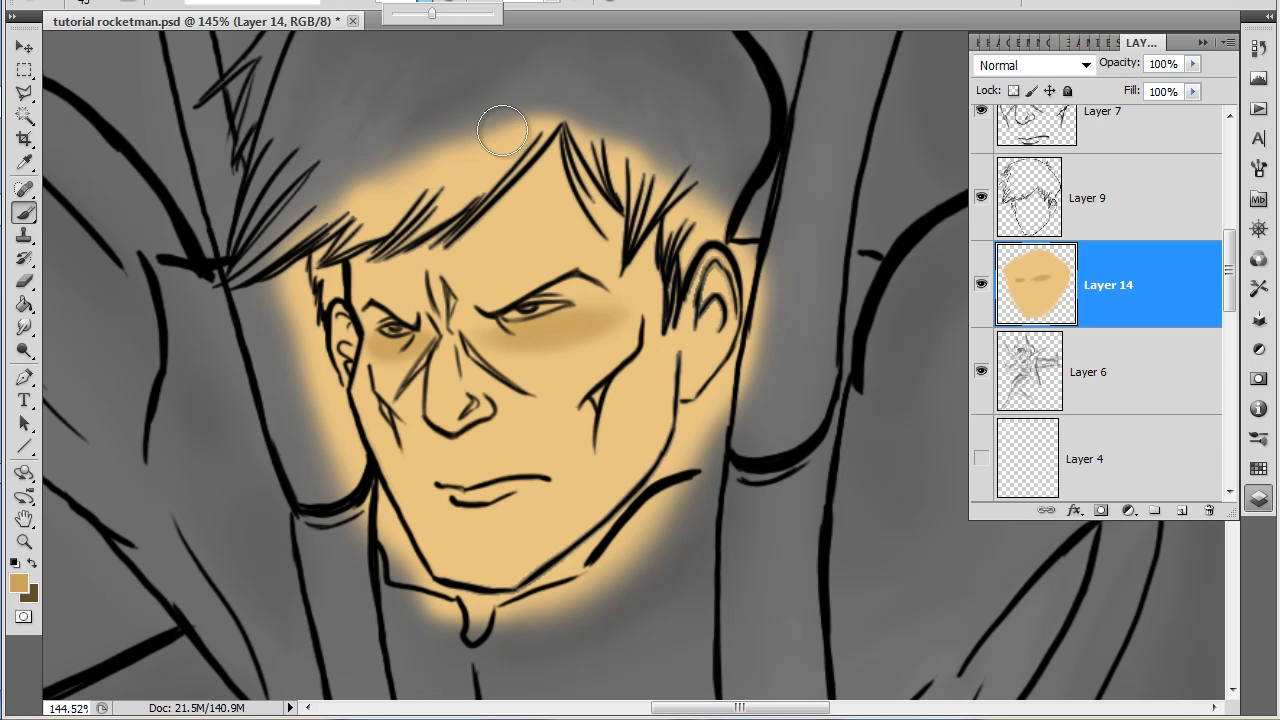
pyautogui.click(445, 339)
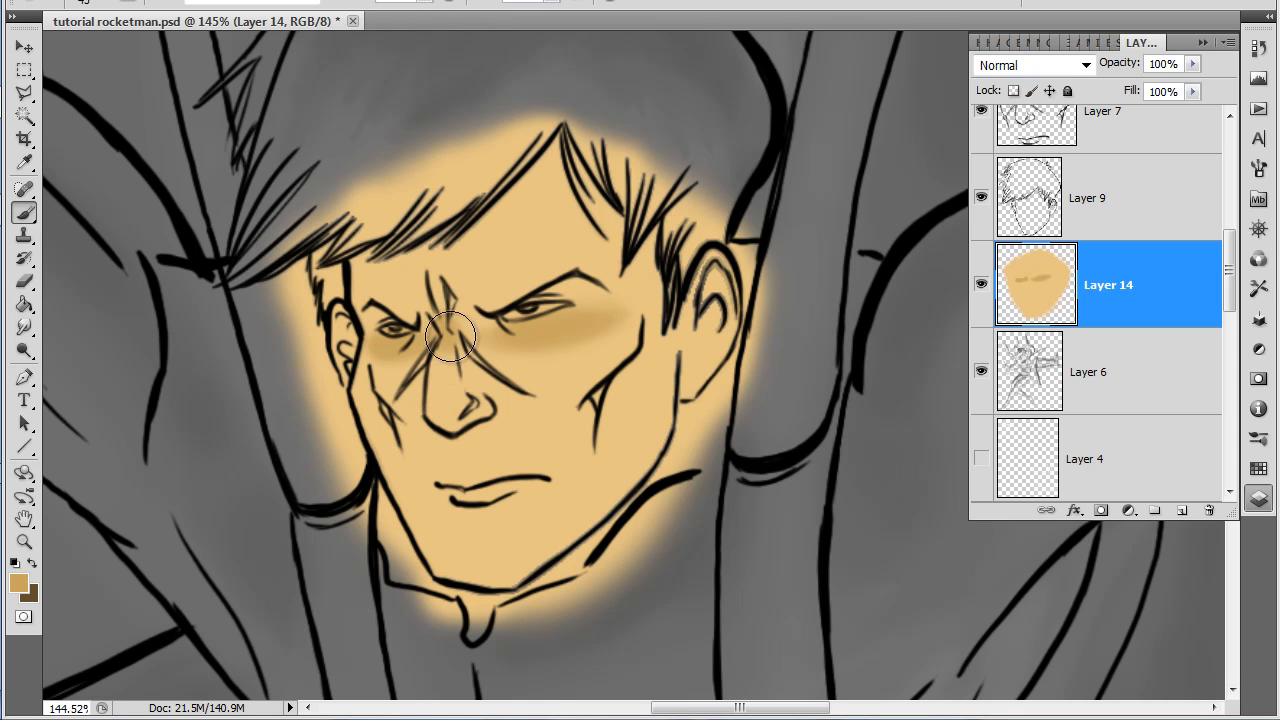
pyautogui.click(425, 2)
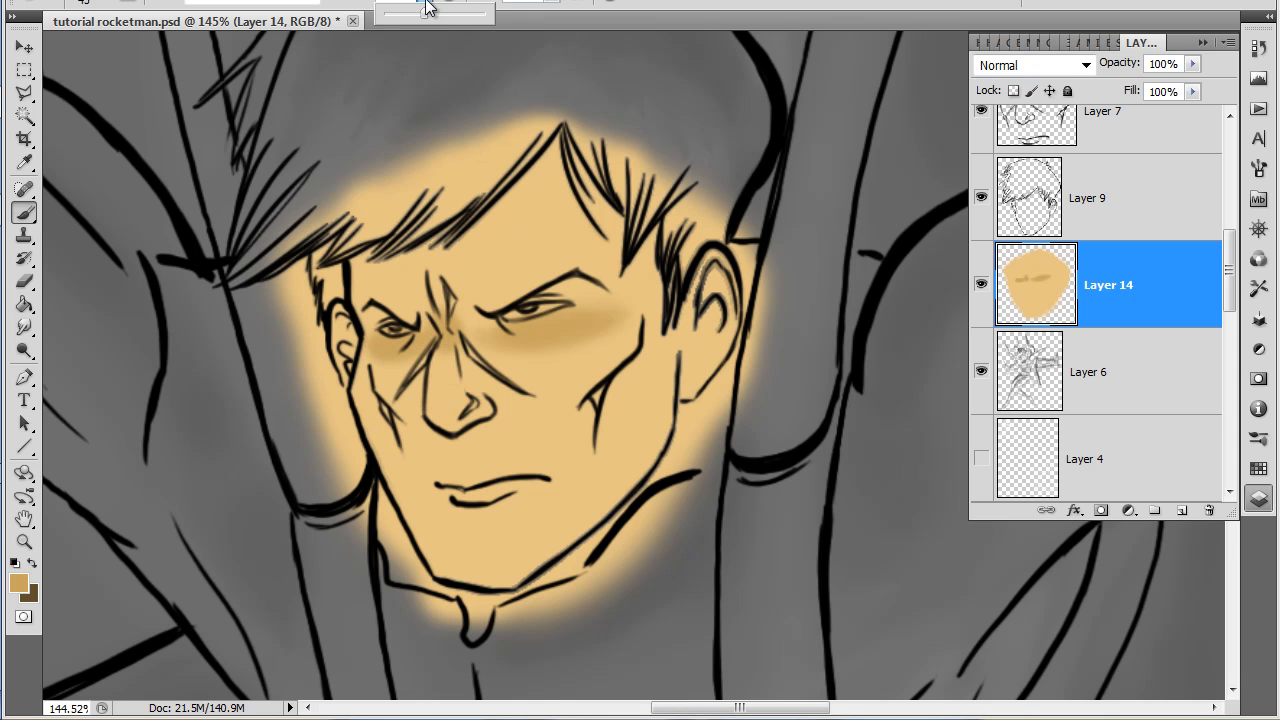
pyautogui.click(446, 334)
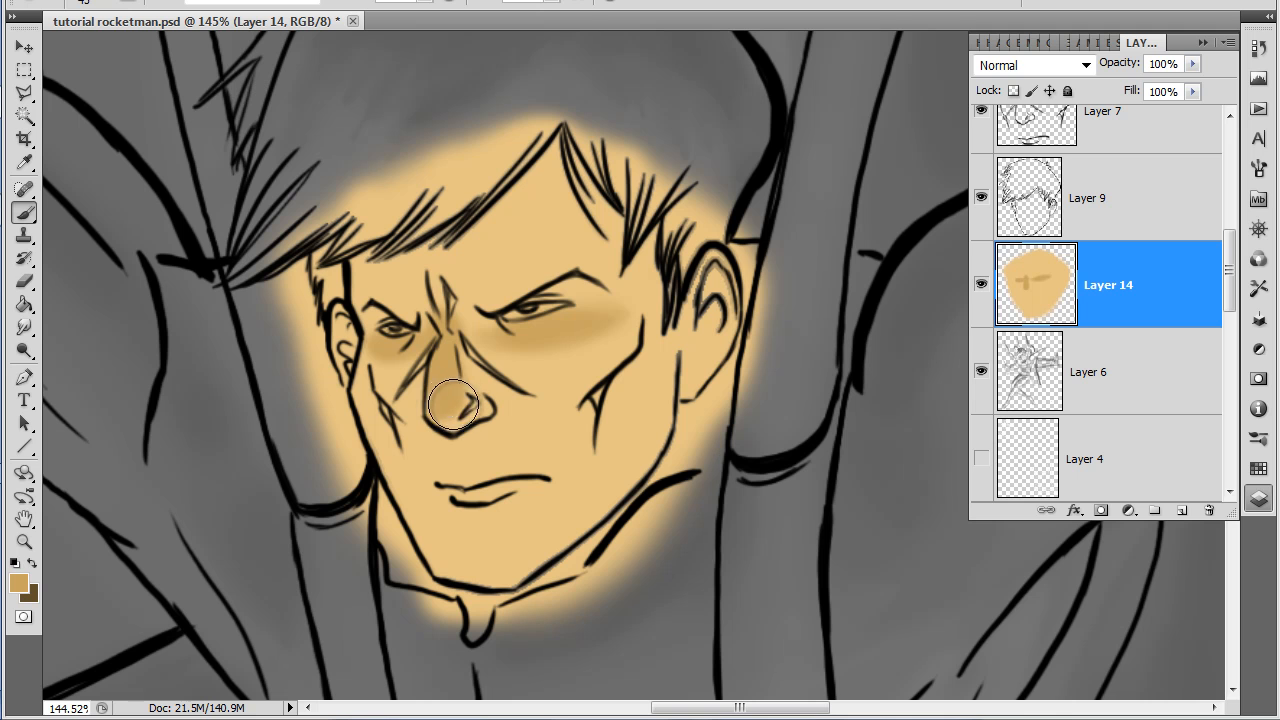
pyautogui.moveTo(580, 328); pyautogui.dragTo(503, 343)
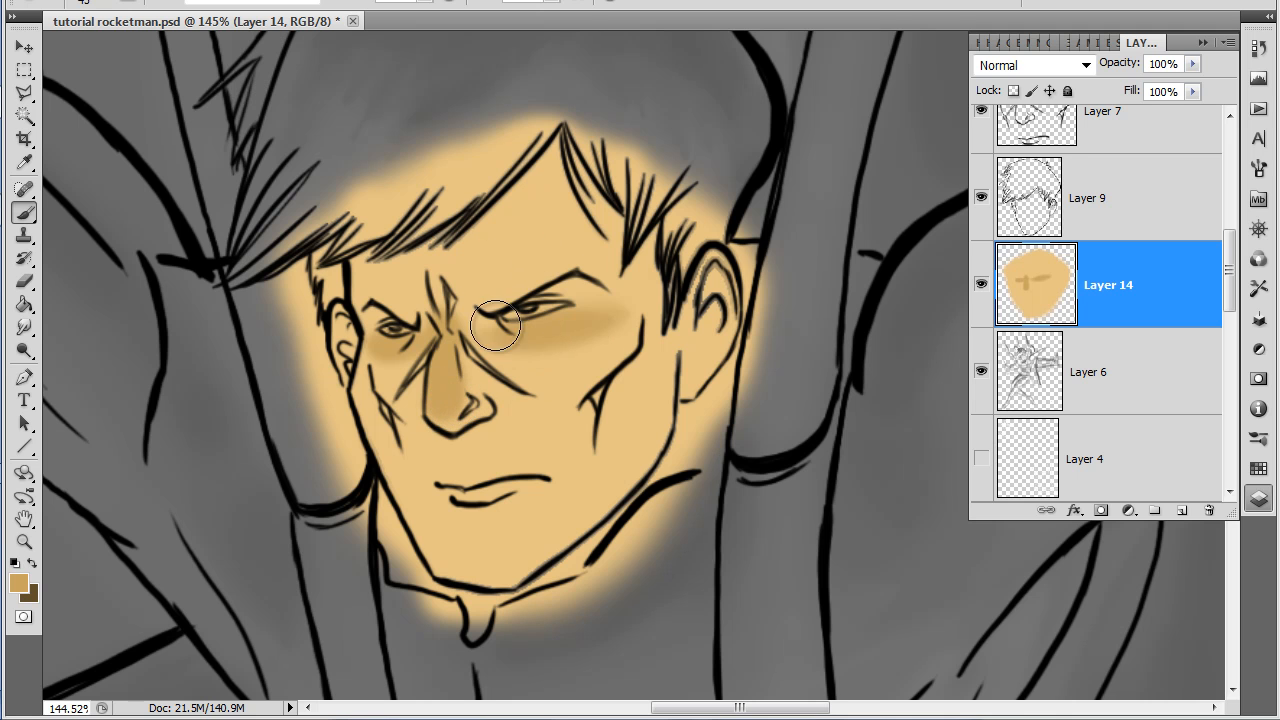
# Shade the forehead along the hairline, the temple, the inside of the ear and the groove above the upper lip.
pyautogui.moveTo(510, 250)
pyautogui.mouseDown()
pyautogui.moveTo(527, 167)
pyautogui.moveTo(552, 146)
pyautogui.moveTo(486, 228)
pyautogui.moveTo(575, 188)
pyautogui.mouseUp()
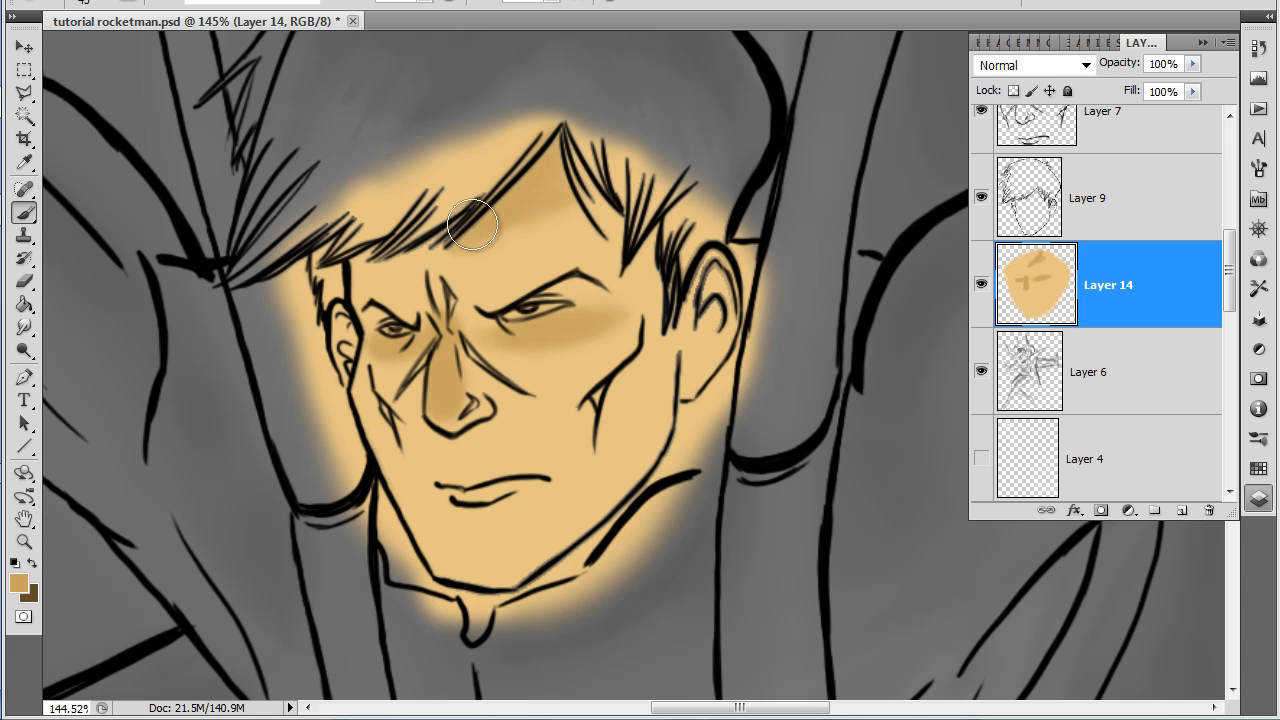
pyautogui.moveTo(620, 255); pyautogui.dragTo(597, 205)
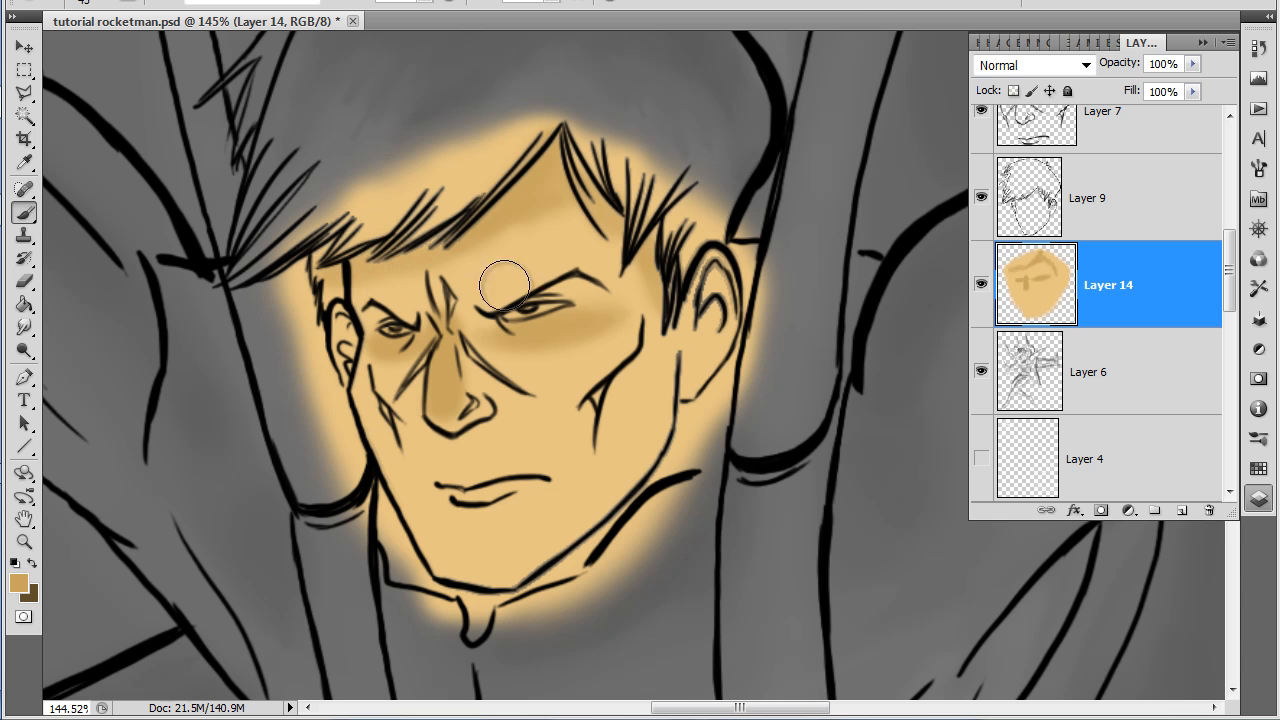
pyautogui.moveTo(457, 433); pyautogui.dragTo(466, 471)
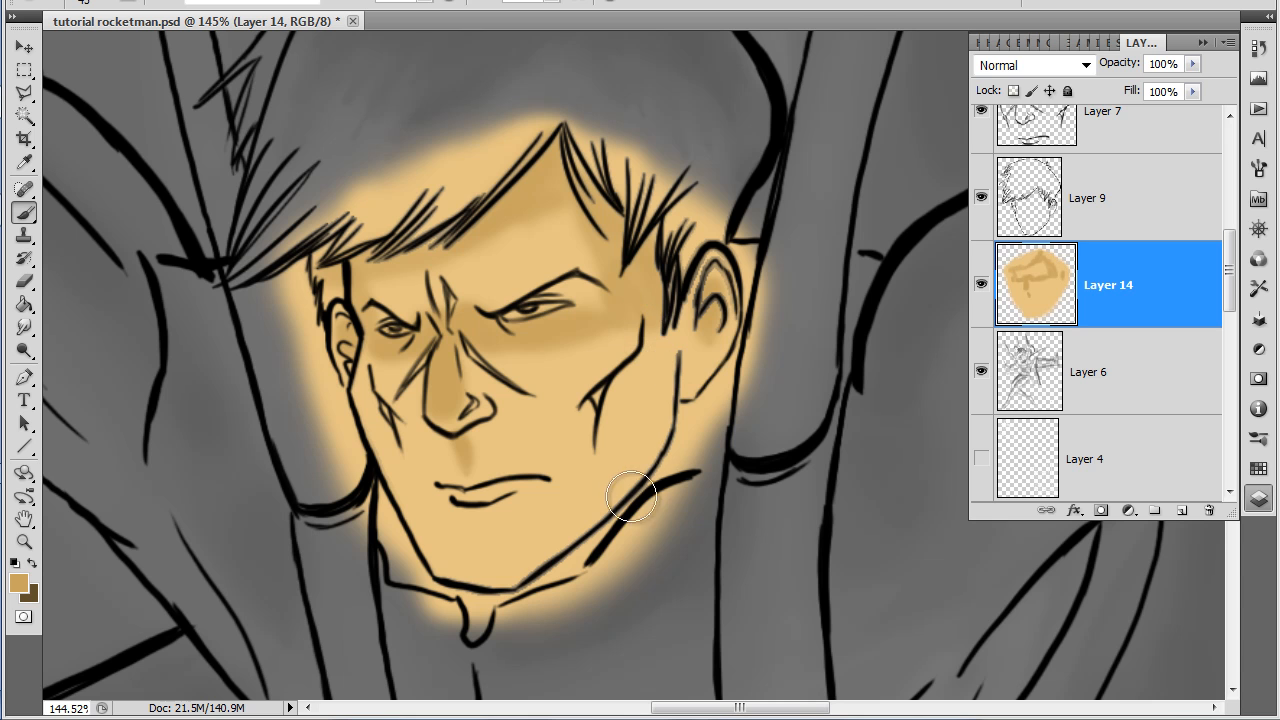
# Add tan shading to the cheek hollow, beside the nose, along the forehead edge and below the lower lip.
pyautogui.moveTo(640, 367)
pyautogui.mouseDown()
pyautogui.moveTo(435, 594)
pyautogui.moveTo(364, 357)
pyautogui.moveTo(426, 596)
pyautogui.moveTo(668, 563)
pyautogui.moveTo(734, 468)
pyautogui.moveTo(654, 392)
pyautogui.moveTo(624, 397)
pyautogui.mouseUp()
pyautogui.moveTo(470, 354)
pyautogui.mouseDown()
pyautogui.moveTo(511, 394)
pyautogui.moveTo(485, 362)
pyautogui.moveTo(534, 396)
pyautogui.mouseUp()
pyautogui.moveTo(440, 372)
pyautogui.mouseDown()
pyautogui.moveTo(420, 392)
pyautogui.moveTo(430, 405)
pyautogui.mouseUp()
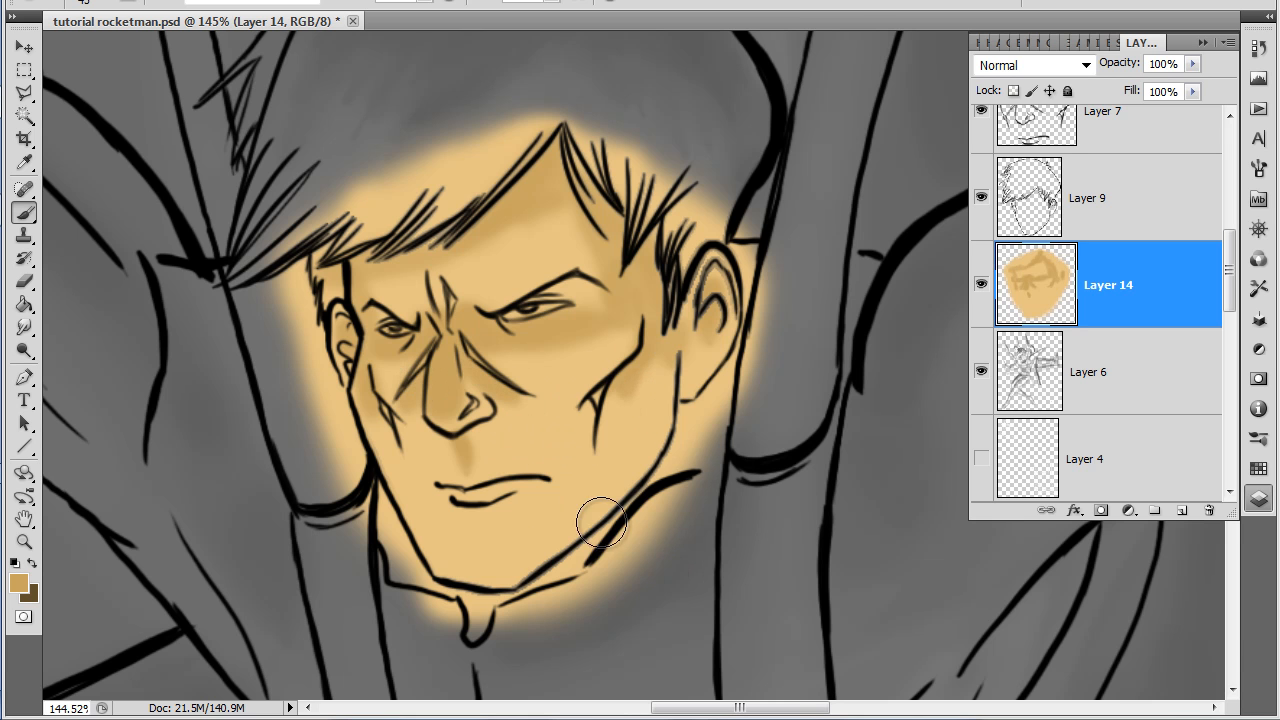
pyautogui.moveTo(569, 205); pyautogui.dragTo(615, 280)
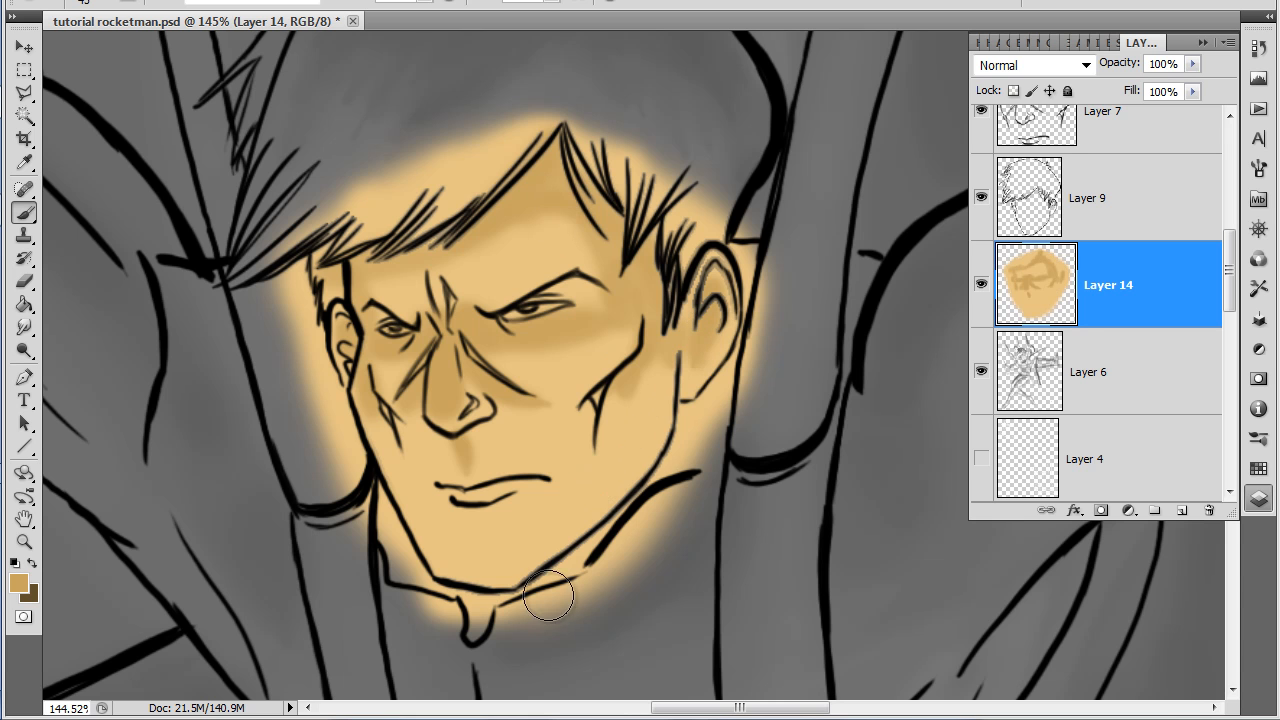
pyautogui.moveTo(485, 520)
pyautogui.mouseDown()
pyautogui.moveTo(466, 514)
pyautogui.moveTo(480, 526)
pyautogui.mouseUp()
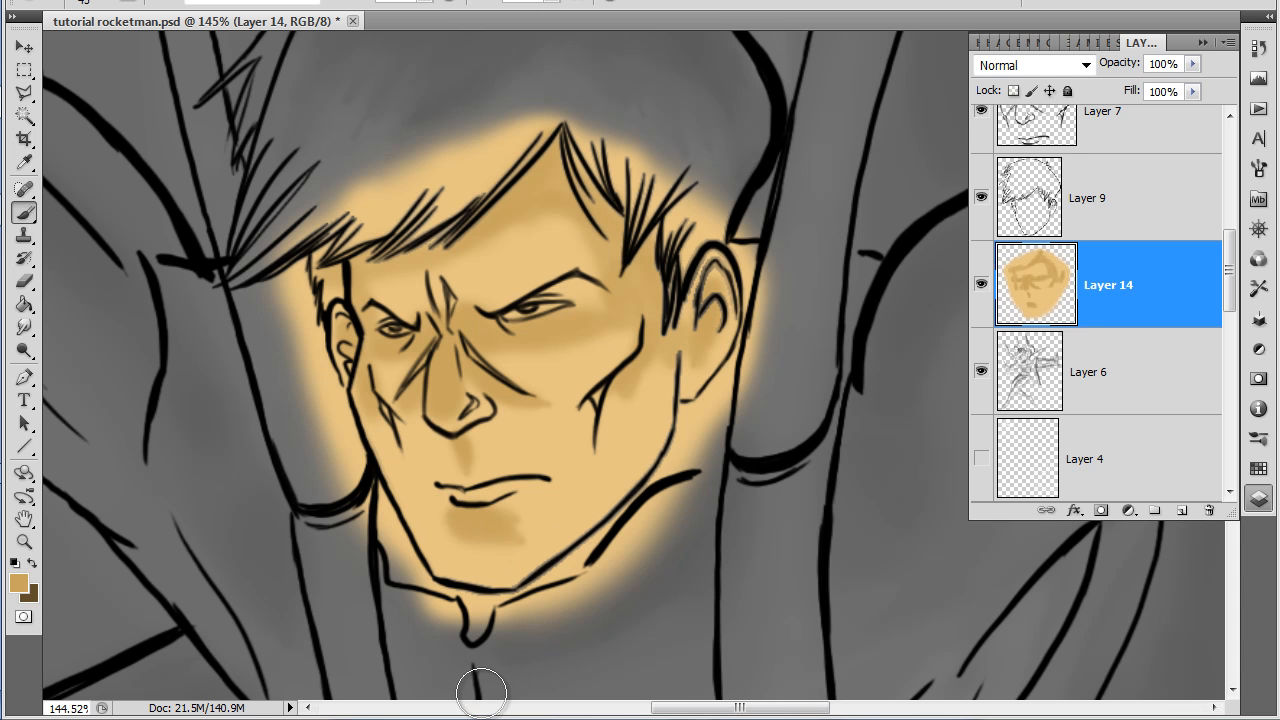
# Pick a darker golden brown and, with a larger brush at reduced opacity, shade below the eye, the temple and the hairline peak.
pyautogui.click(18, 583)
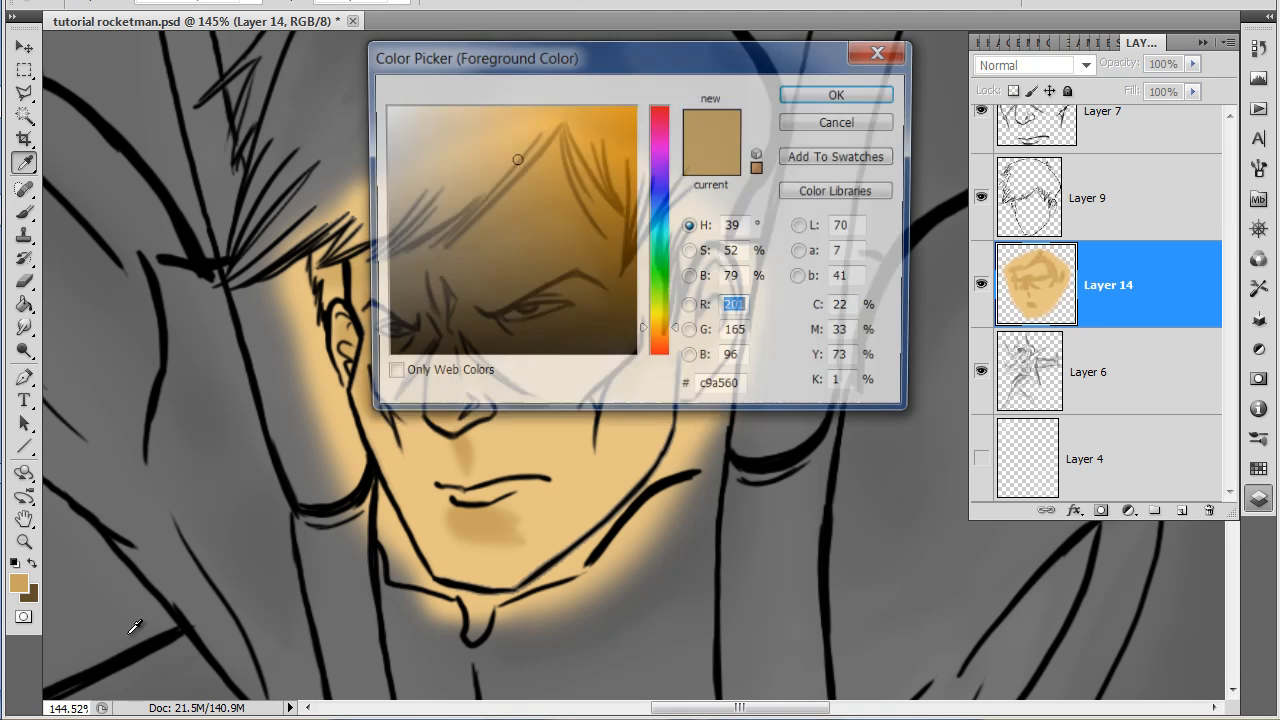
pyautogui.click(526, 181)
pyautogui.click(792, 96)
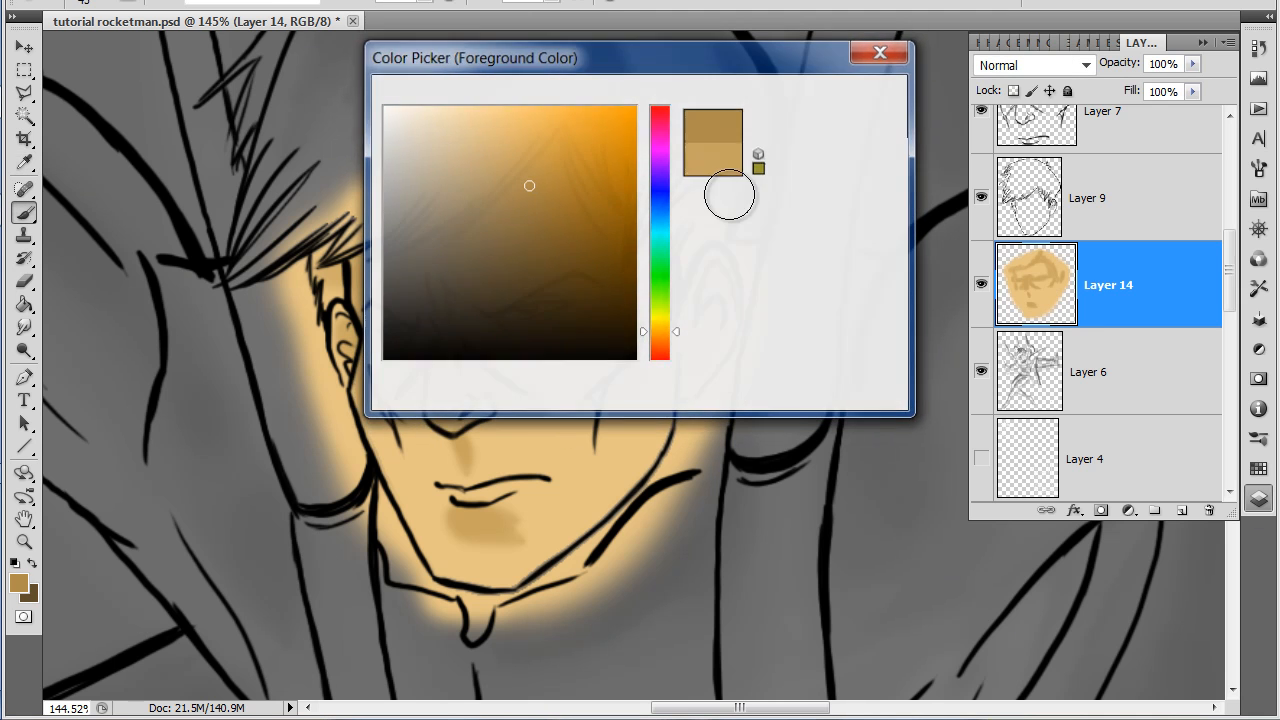
pyautogui.moveTo(533, 333); pyautogui.dragTo(575, 321)
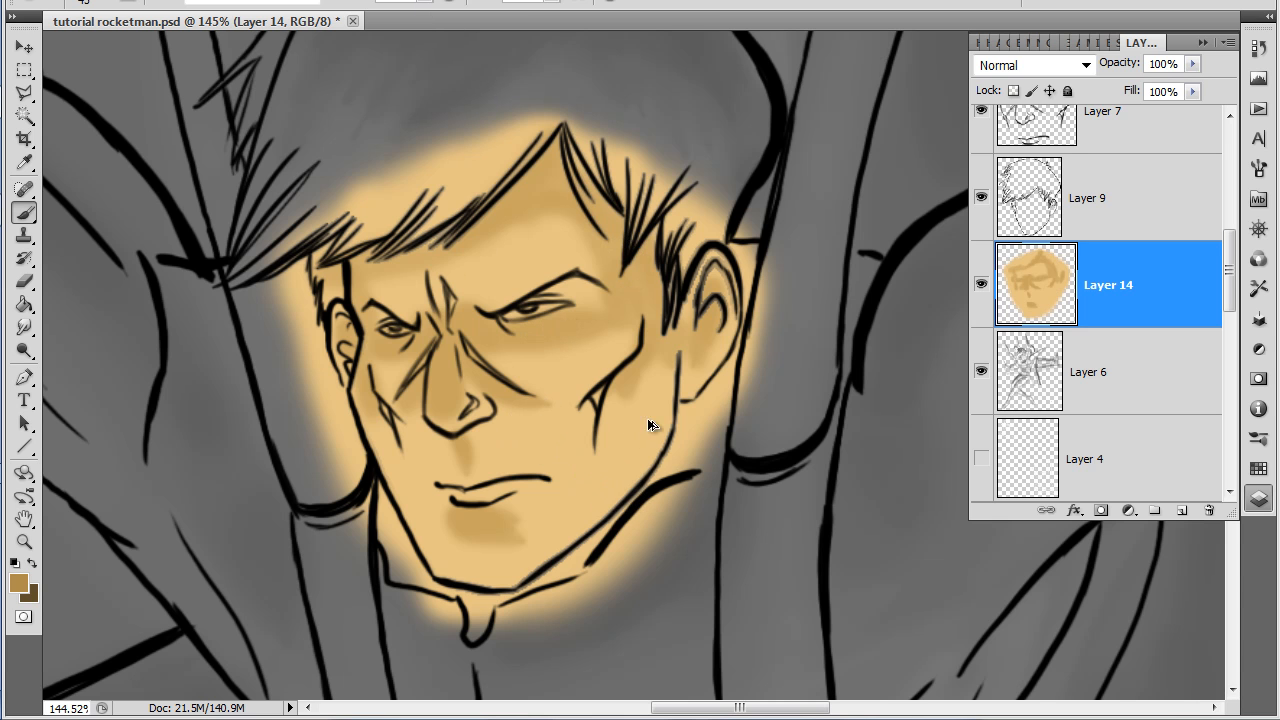
pyautogui.press(']')
pyautogui.press(']')
pyautogui.press(']')
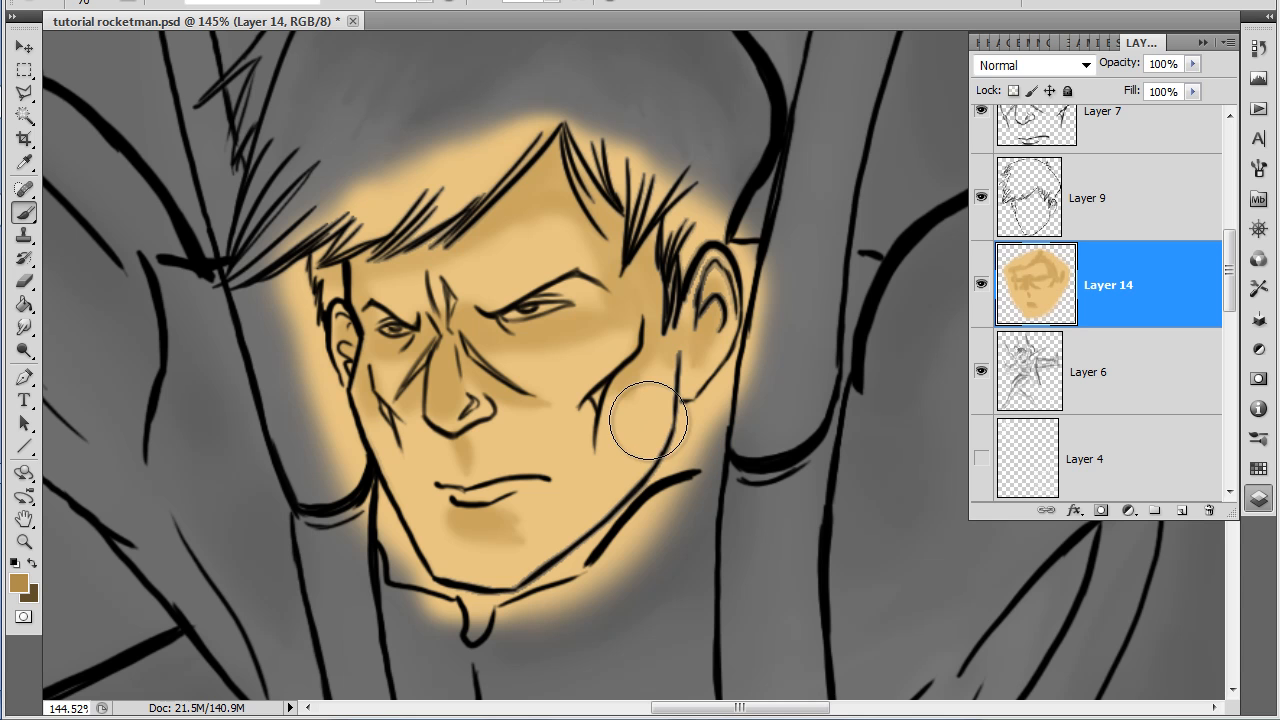
pyautogui.click(424, 4)
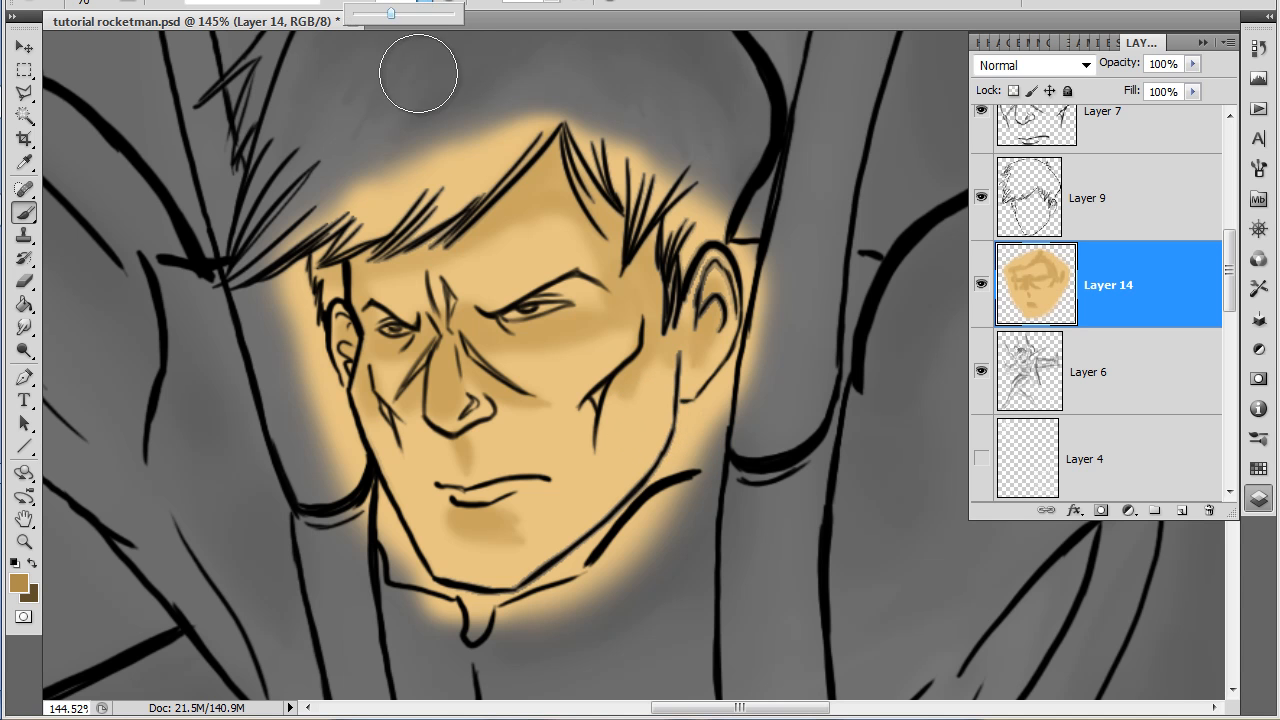
pyautogui.moveTo(534, 343)
pyautogui.mouseDown()
pyautogui.moveTo(565, 328)
pyautogui.moveTo(520, 334)
pyautogui.moveTo(605, 306)
pyautogui.moveTo(607, 289)
pyautogui.moveTo(616, 305)
pyautogui.moveTo(631, 281)
pyautogui.moveTo(634, 298)
pyautogui.moveTo(635, 260)
pyautogui.moveTo(599, 216)
pyautogui.moveTo(645, 343)
pyautogui.mouseUp()
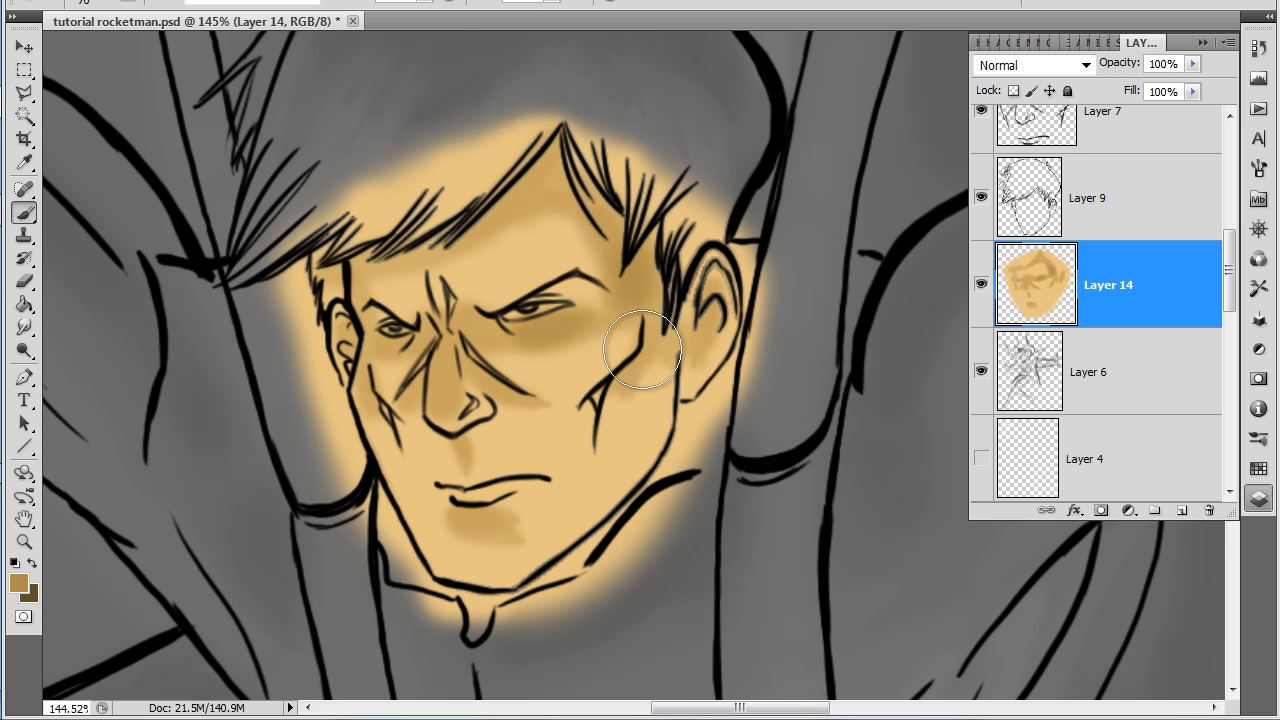
pyautogui.moveTo(600, 235)
pyautogui.mouseDown()
pyautogui.moveTo(545, 190)
pyautogui.moveTo(548, 163)
pyautogui.mouseUp()
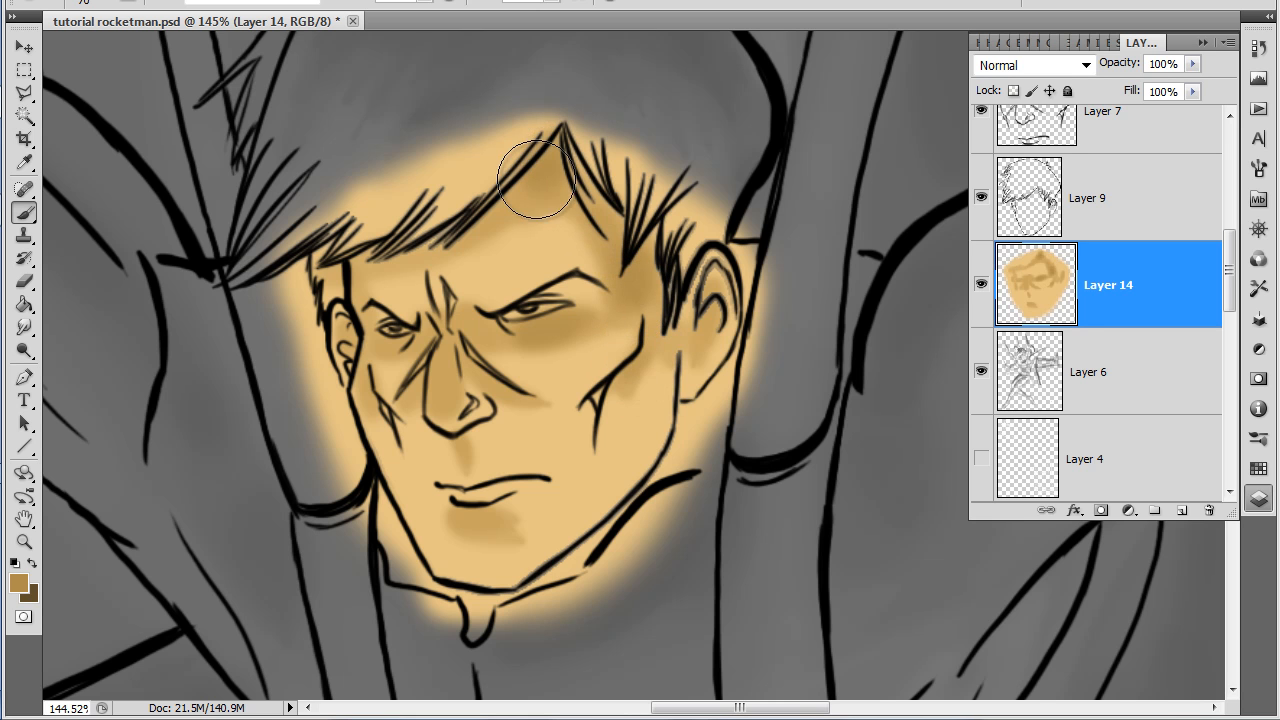
# Adjust the brush opacity and deepen the golden brown shading at the hairline peak and around both eyes.
pyautogui.click(430, 3)
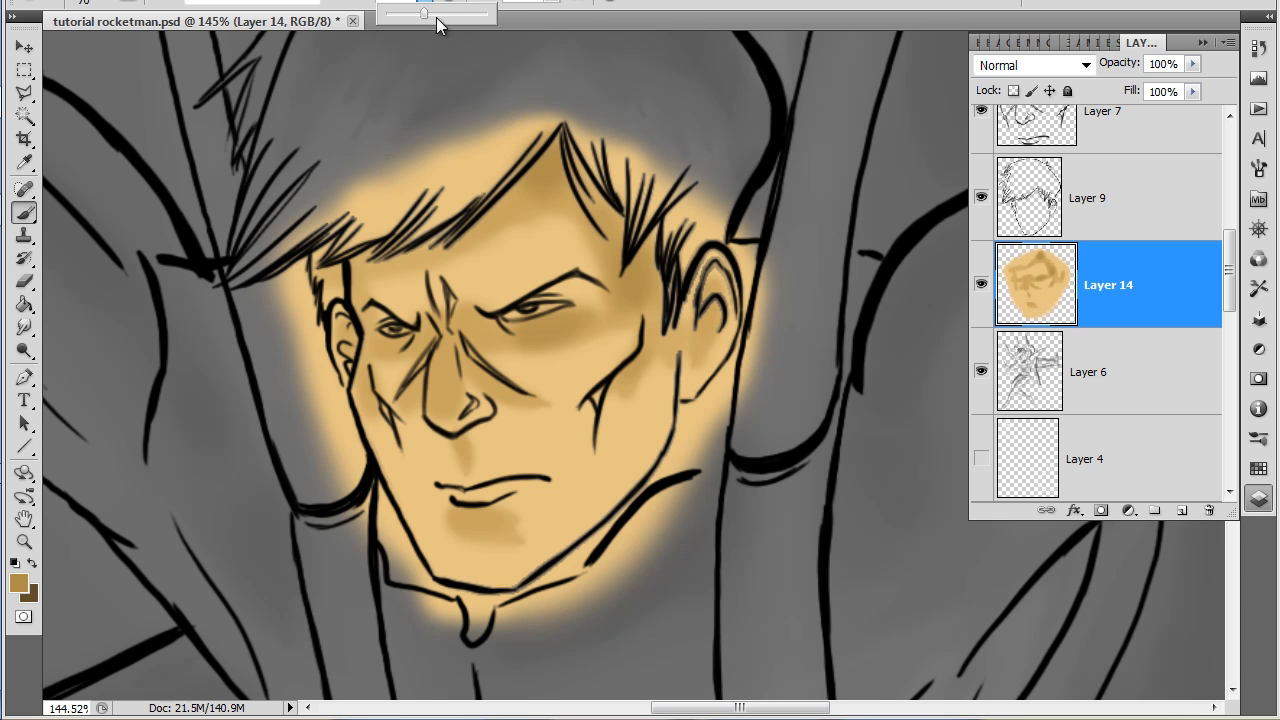
pyautogui.moveTo(546, 172); pyautogui.dragTo(521, 186)
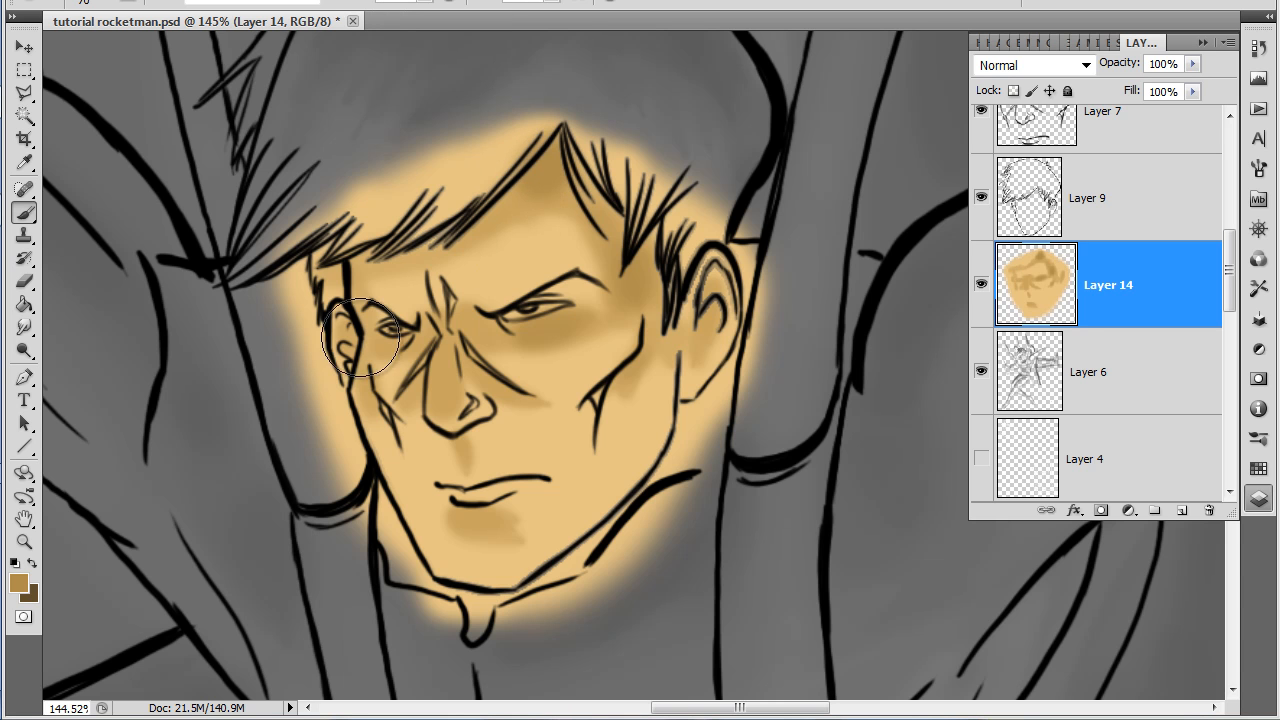
pyautogui.moveTo(359, 377)
pyautogui.mouseDown()
pyautogui.moveTo(357, 316)
pyautogui.moveTo(375, 339)
pyautogui.moveTo(405, 339)
pyautogui.moveTo(426, 332)
pyautogui.moveTo(424, 296)
pyautogui.mouseUp()
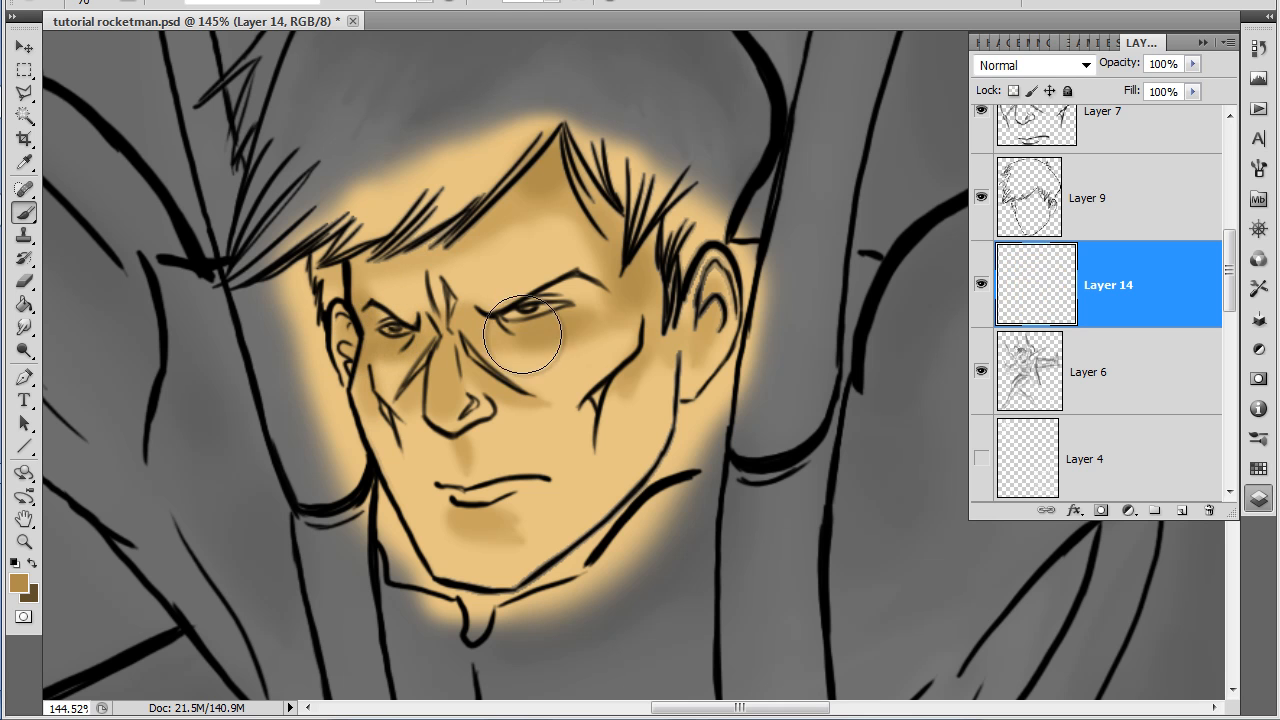
pyautogui.moveTo(539, 319); pyautogui.dragTo(572, 326)
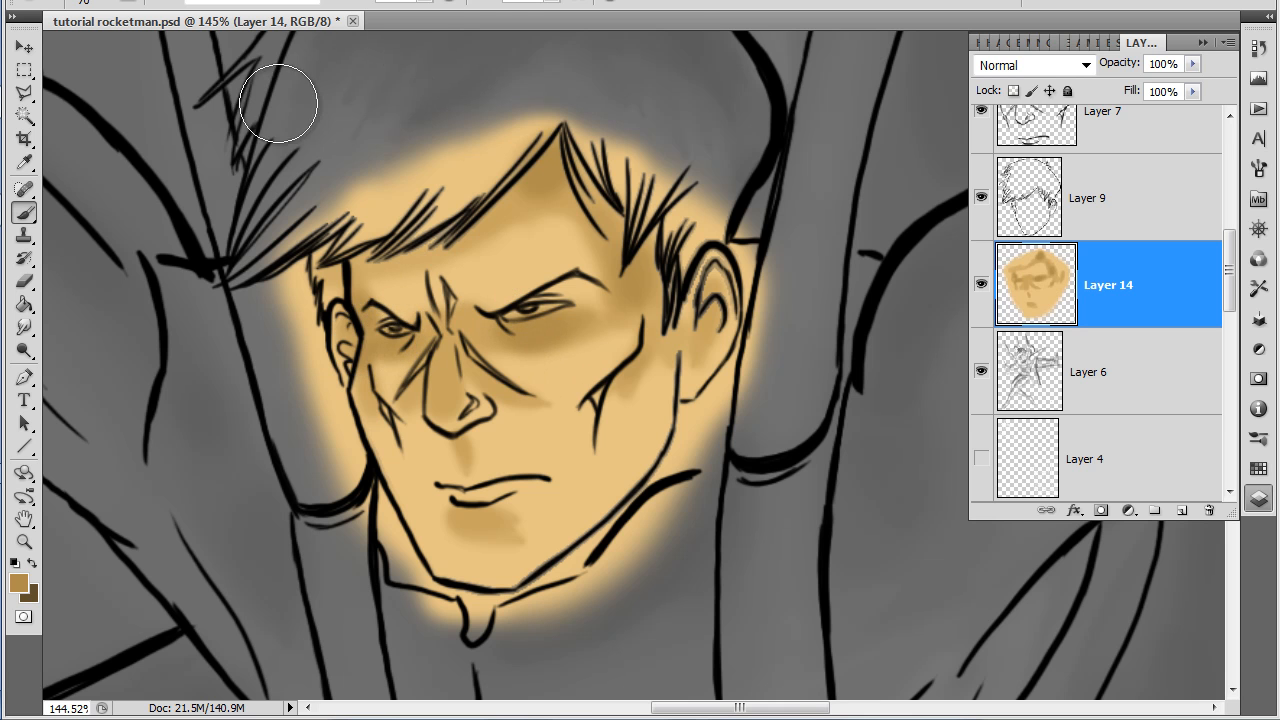
# Pick dark brown #85662a and deepen the shadows below both eyes, at the hairline peak and along the temple with a smaller brush.
pyautogui.click(18, 586)
pyautogui.click(557, 227)
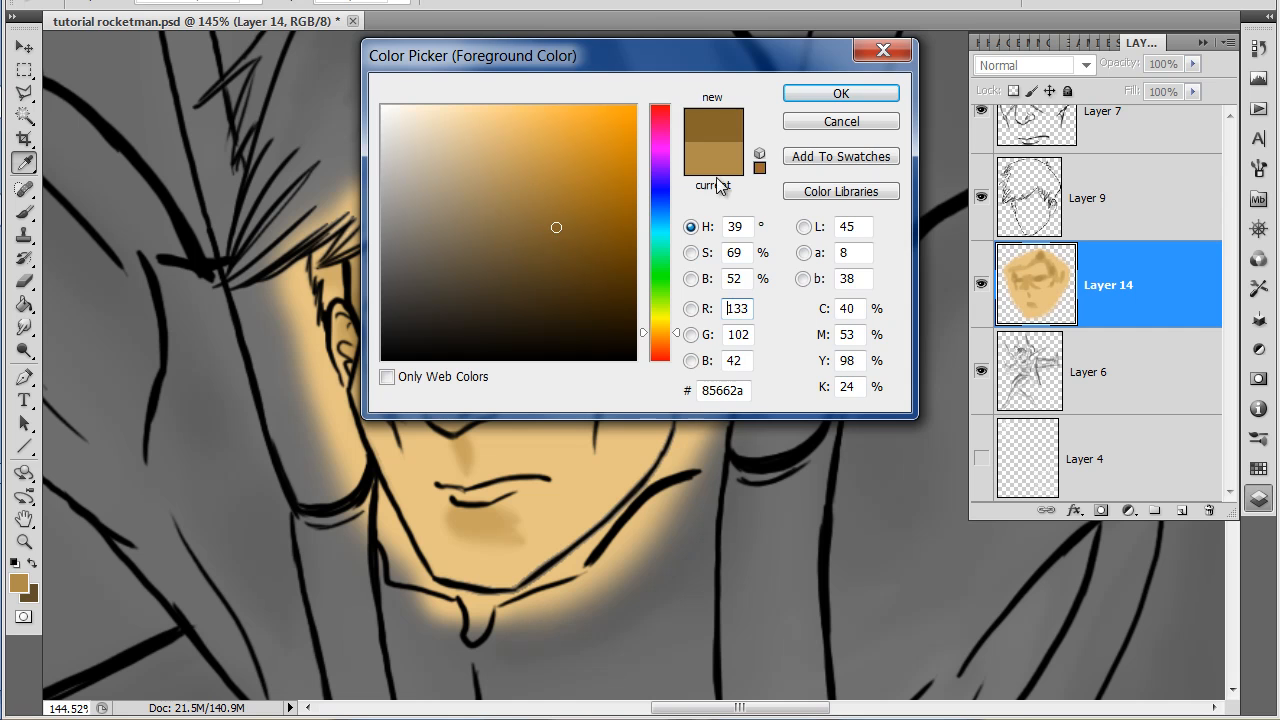
pyautogui.click(838, 96)
pyautogui.press('Return')
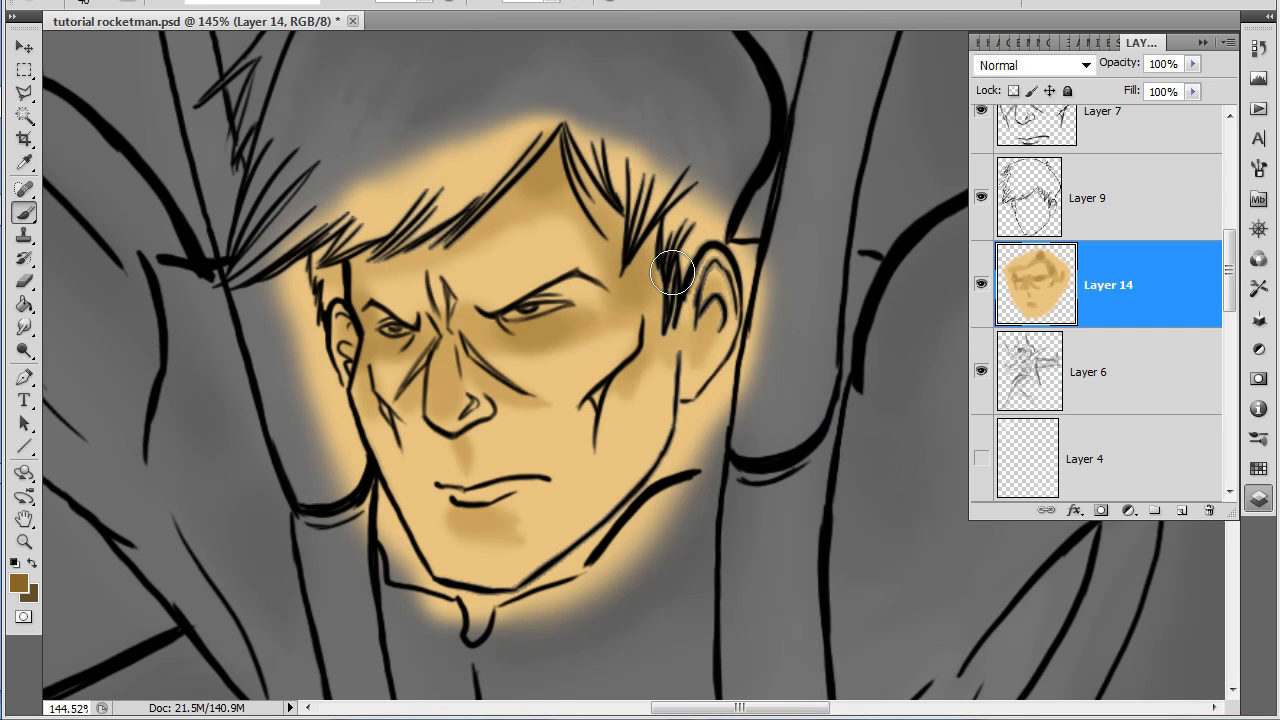
pyautogui.moveTo(516, 320); pyautogui.dragTo(560, 316)
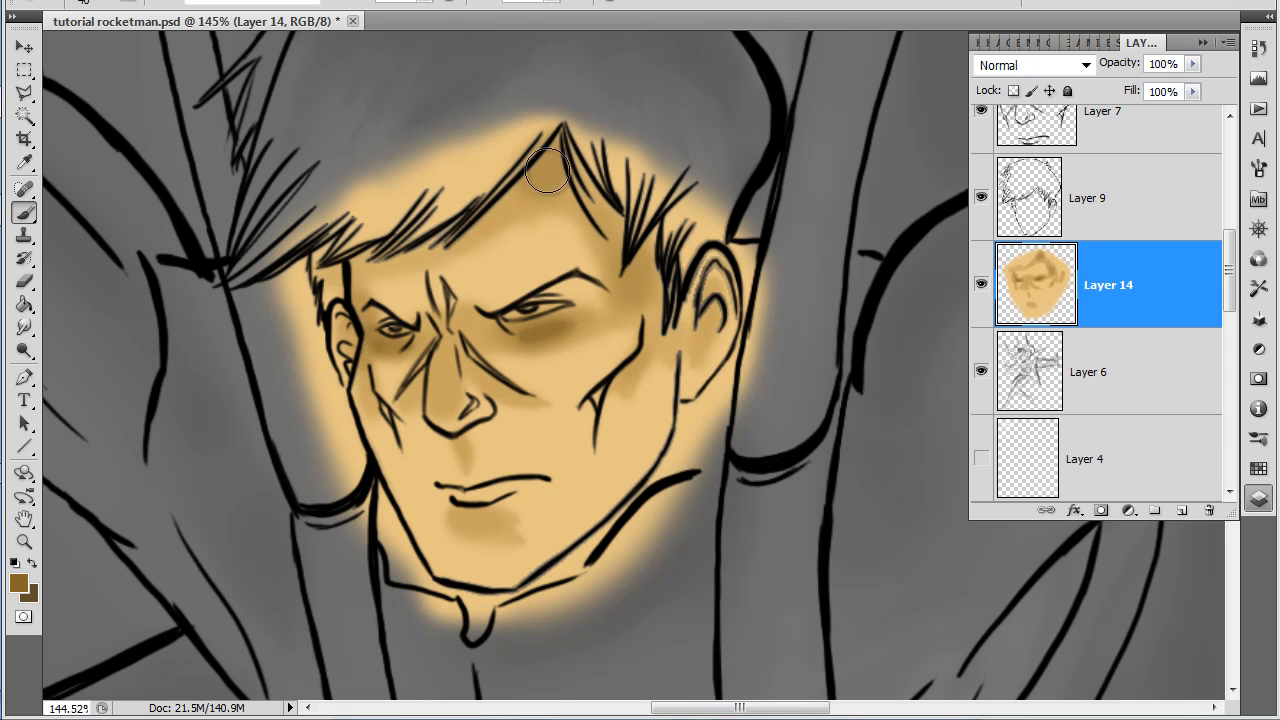
pyautogui.moveTo(552, 153); pyautogui.dragTo(534, 171)
pyautogui.moveTo(607, 226)
pyautogui.mouseDown()
pyautogui.moveTo(625, 255)
pyautogui.moveTo(647, 259)
pyautogui.mouseUp()
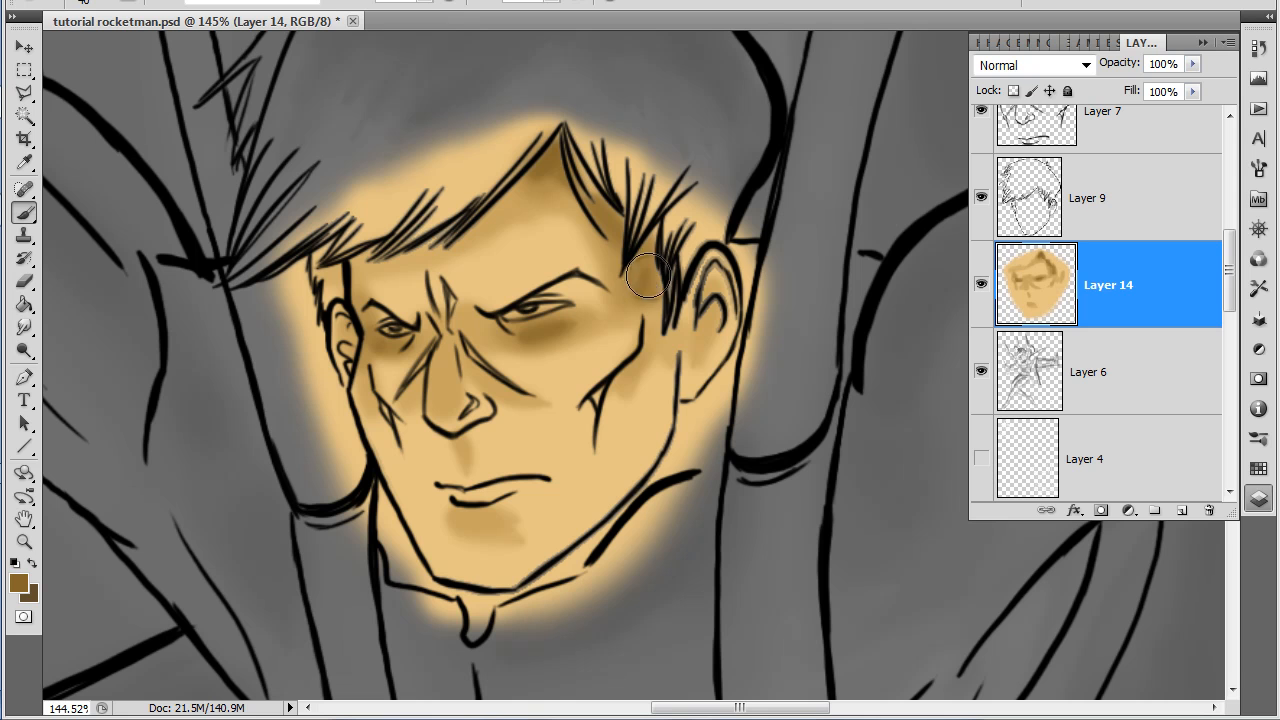
# Add dark brown shadows to the cheek hollow, inner ear, nose bridge, upper lip groove and just below the lower lip.
pyautogui.moveTo(649, 347); pyautogui.dragTo(624, 388)
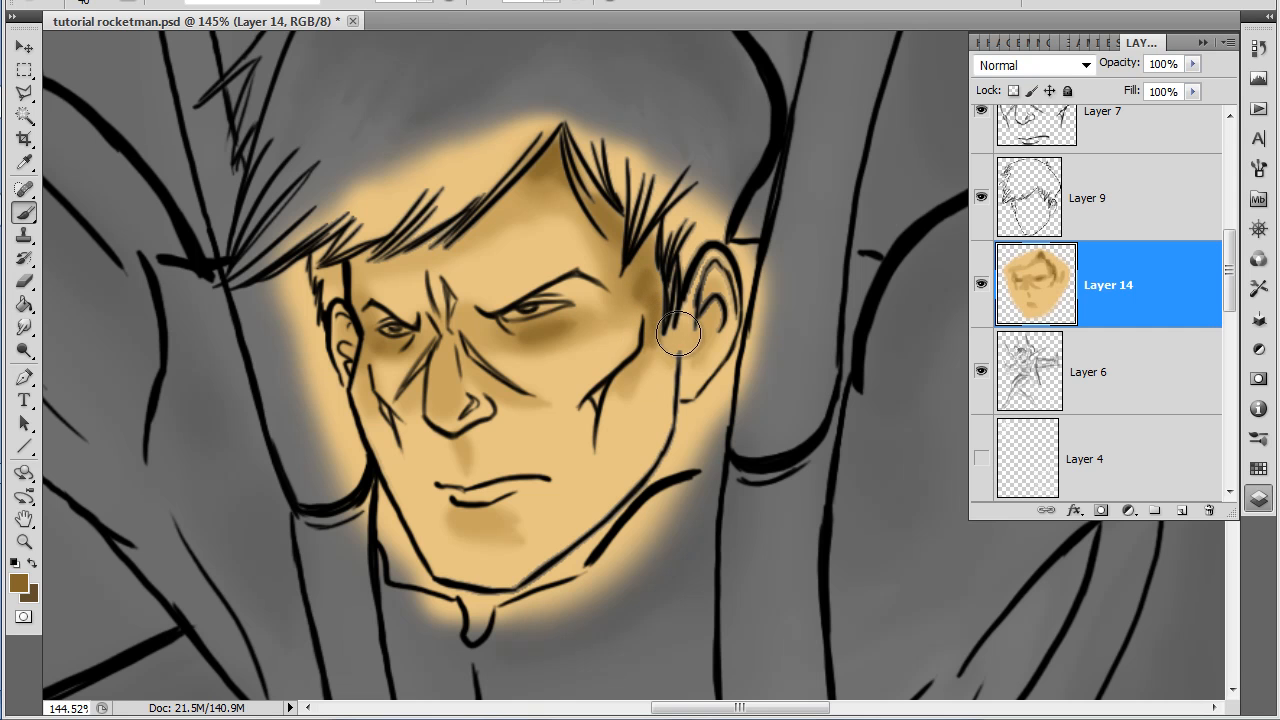
pyautogui.moveTo(677, 332); pyautogui.dragTo(718, 308)
pyautogui.moveTo(497, 488); pyautogui.dragTo(487, 510)
pyautogui.moveTo(462, 455); pyautogui.dragTo(459, 438)
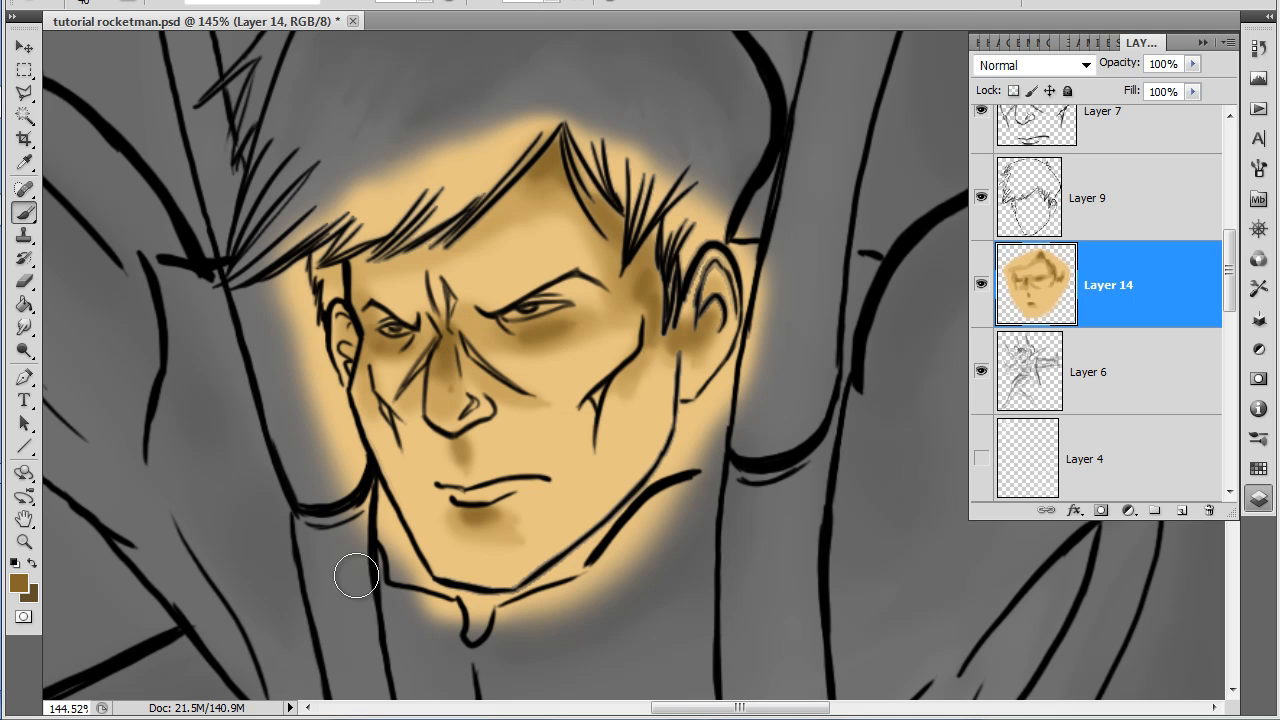
# Reduce the opacity of the greyscale shading on Layer 6 to 50%.
pyautogui.click(1100, 390)
pyautogui.click(1191, 64)
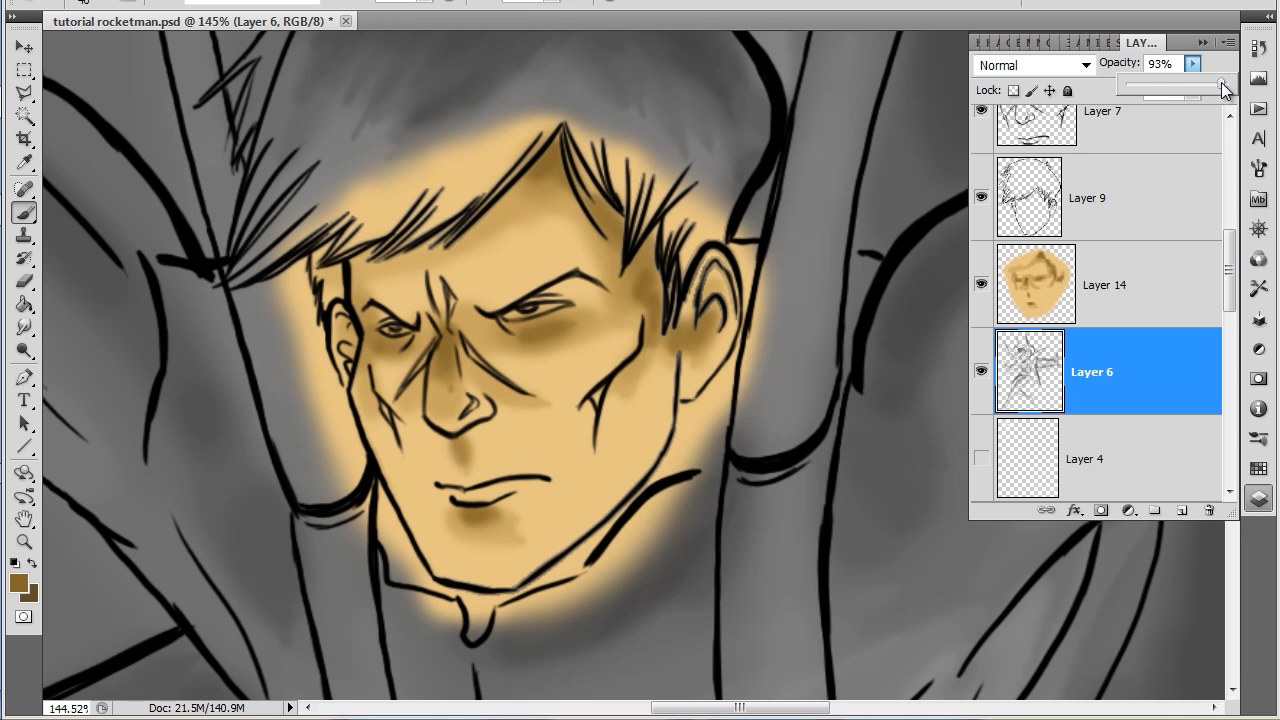
pyautogui.moveTo(1193, 86); pyautogui.dragTo(1171, 87)
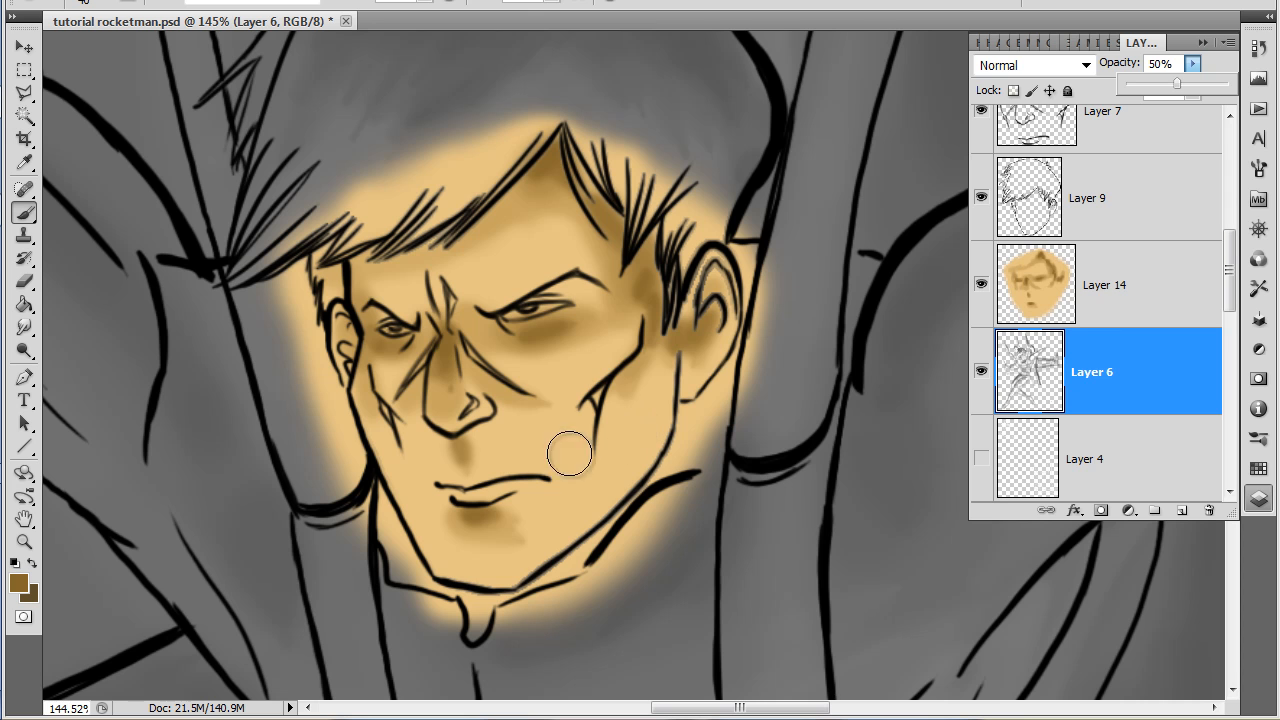
# On Layer 14, brush dark brown shadows along the hairline, temple, far cheek and the length of the jawline to the chin.
pyautogui.click(24, 212)
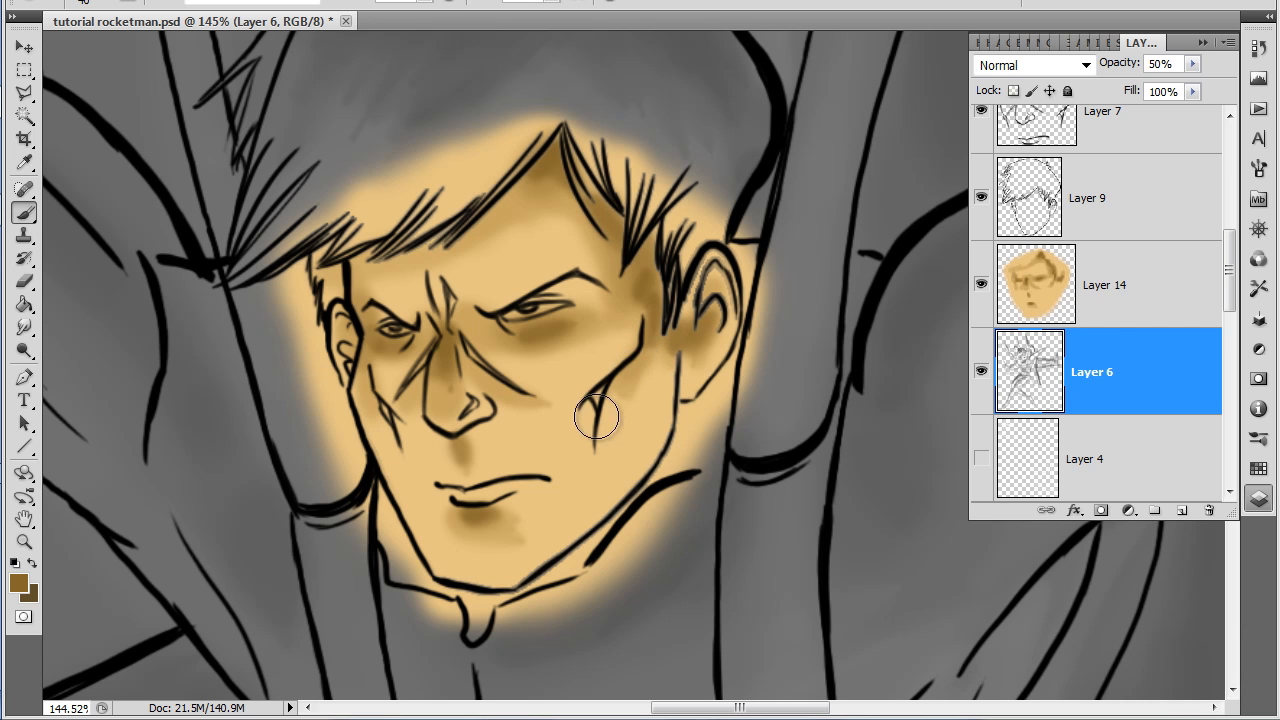
pyautogui.click(1109, 284)
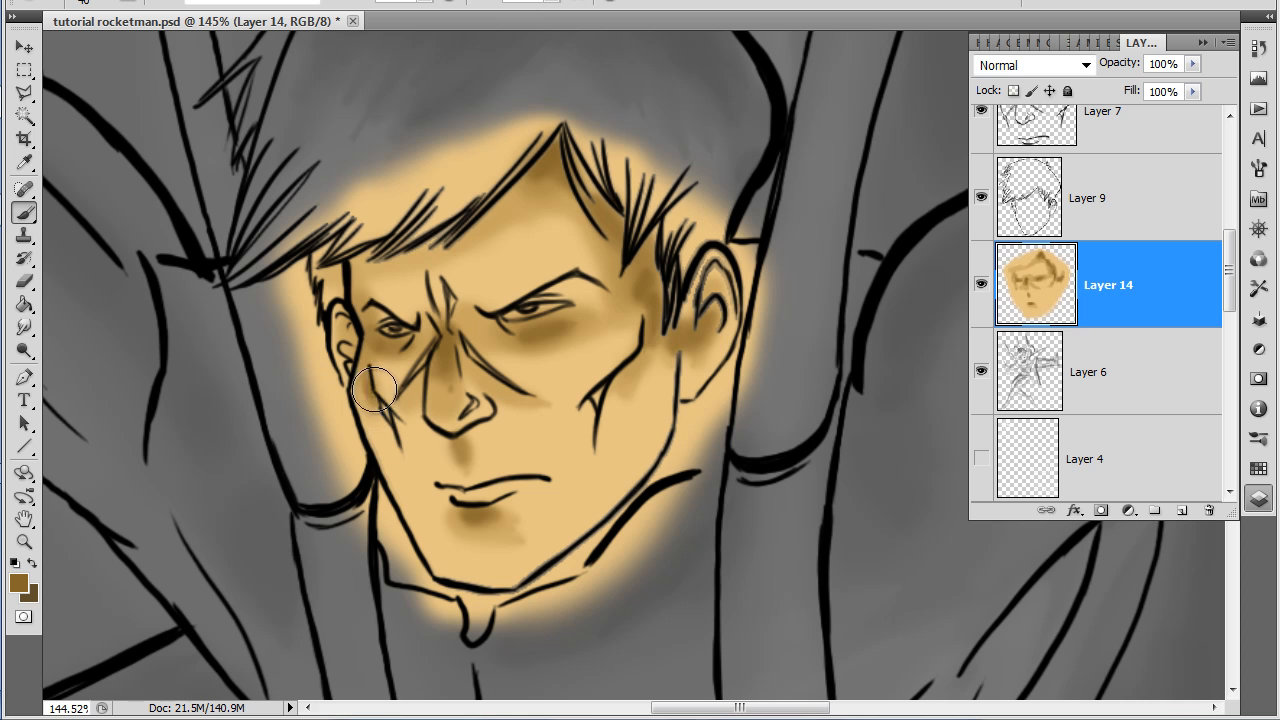
pyautogui.moveTo(623, 374); pyautogui.dragTo(657, 283)
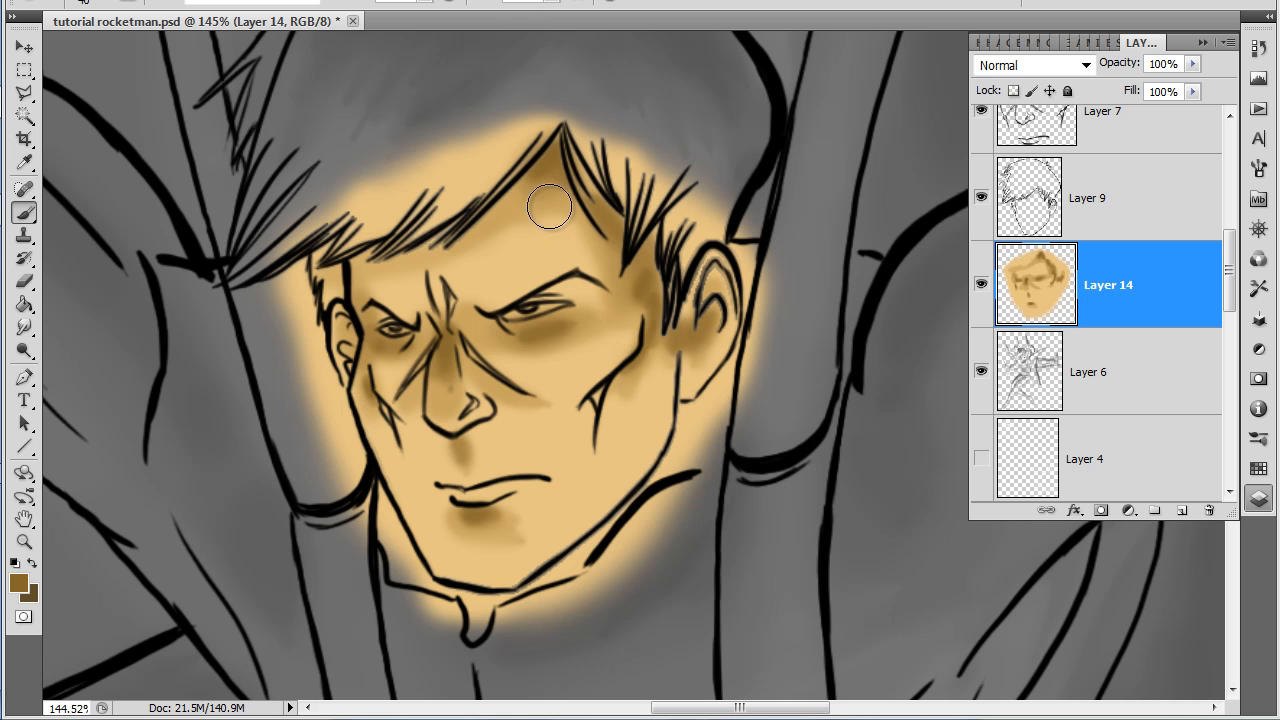
pyautogui.moveTo(548, 162)
pyautogui.mouseDown()
pyautogui.moveTo(438, 254)
pyautogui.moveTo(544, 153)
pyautogui.moveTo(330, 337)
pyautogui.mouseUp()
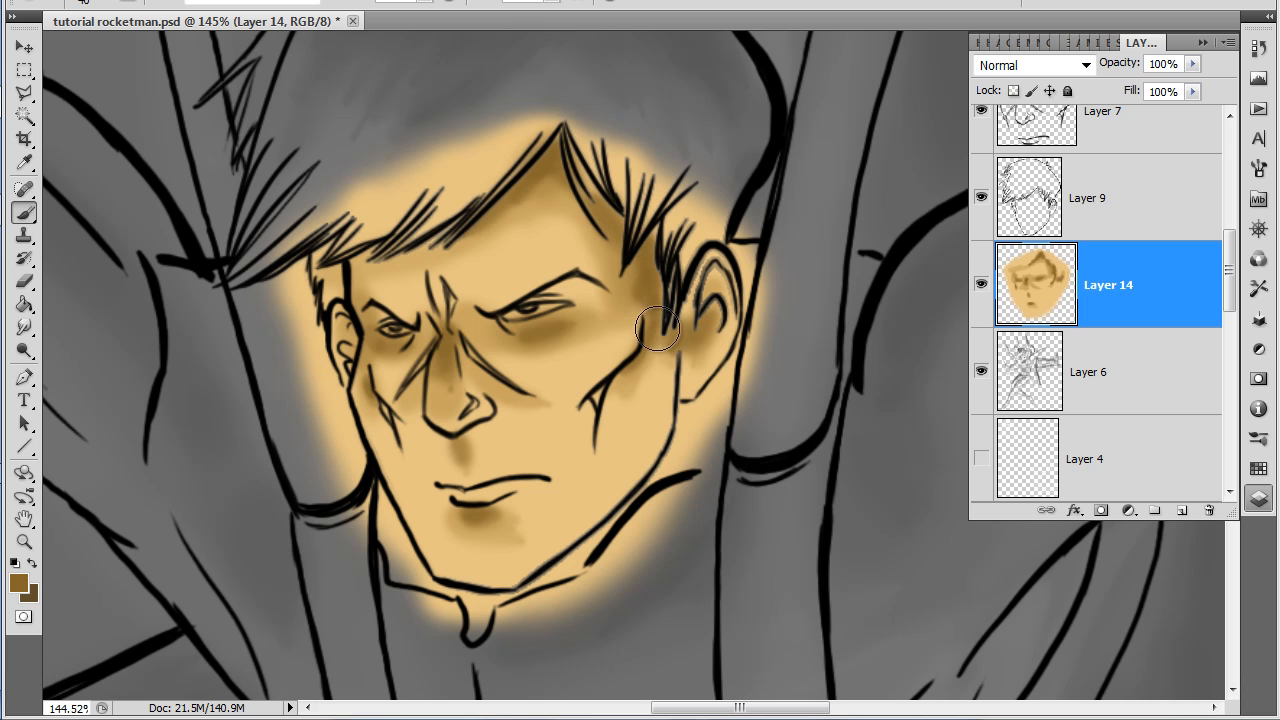
pyautogui.moveTo(655, 342)
pyautogui.mouseDown()
pyautogui.moveTo(656, 385)
pyautogui.moveTo(654, 315)
pyautogui.moveTo(650, 395)
pyautogui.moveTo(654, 350)
pyautogui.mouseUp()
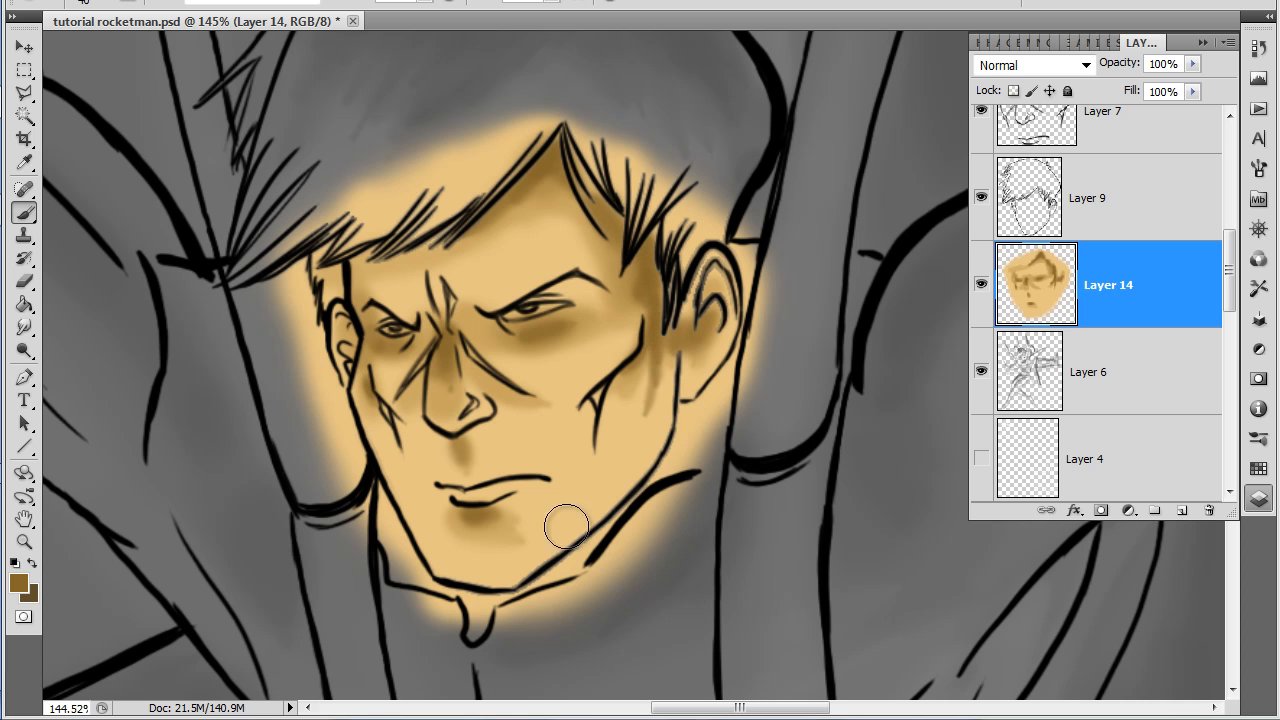
pyautogui.moveTo(536, 544)
pyautogui.mouseDown()
pyautogui.moveTo(658, 415)
pyautogui.moveTo(525, 557)
pyautogui.moveTo(639, 425)
pyautogui.moveTo(654, 377)
pyautogui.moveTo(607, 475)
pyautogui.moveTo(497, 559)
pyautogui.moveTo(612, 463)
pyautogui.moveTo(502, 563)
pyautogui.moveTo(455, 563)
pyautogui.moveTo(561, 548)
pyautogui.moveTo(463, 560)
pyautogui.moveTo(540, 549)
pyautogui.moveTo(487, 566)
pyautogui.moveTo(610, 470)
pyautogui.mouseUp()
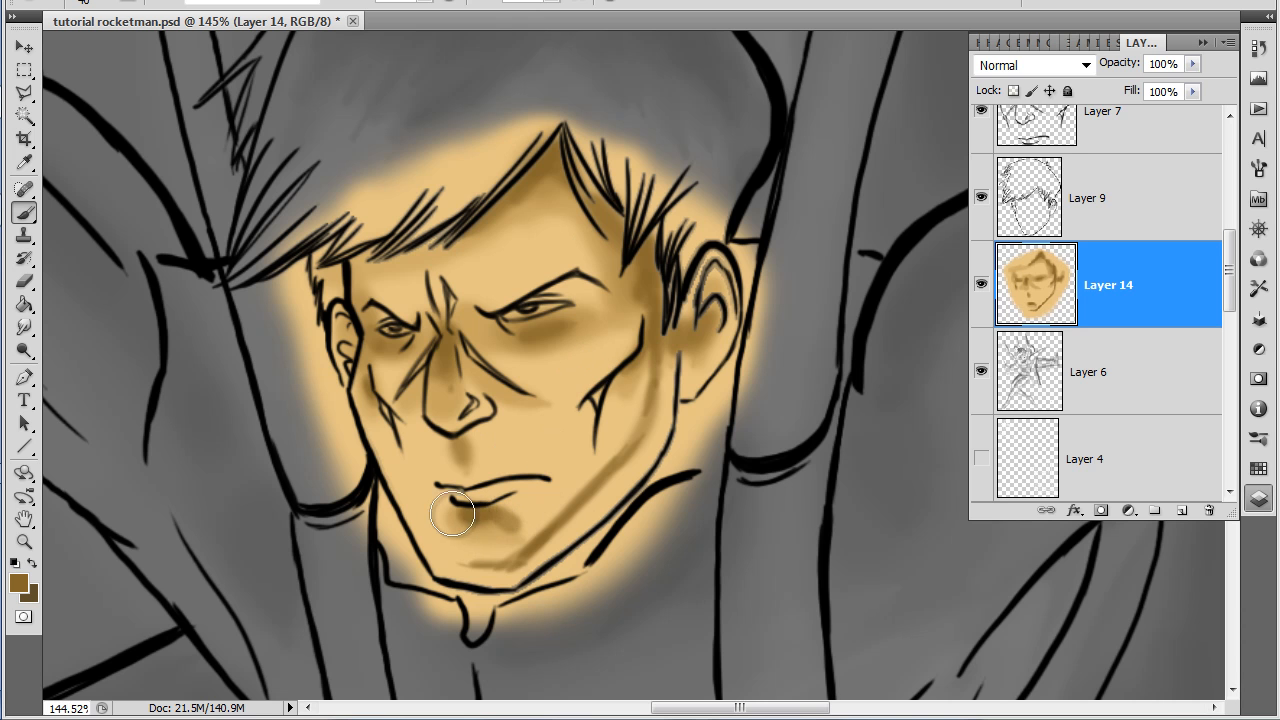
# Smudge the brown shading on the jaw, temple, forehead, chin, nose and around the eyes into the skin base.
pyautogui.click(25, 328)
pyautogui.moveTo(650, 360)
pyautogui.mouseDown()
pyautogui.moveTo(615, 460)
pyautogui.moveTo(509, 549)
pyautogui.moveTo(480, 540)
pyautogui.moveTo(495, 524)
pyautogui.moveTo(450, 515)
pyautogui.moveTo(514, 543)
pyautogui.moveTo(541, 477)
pyautogui.moveTo(654, 386)
pyautogui.moveTo(643, 400)
pyautogui.moveTo(656, 317)
pyautogui.moveTo(550, 180)
pyautogui.moveTo(513, 215)
pyautogui.moveTo(455, 220)
pyautogui.moveTo(370, 272)
pyautogui.moveTo(375, 330)
pyautogui.moveTo(360, 355)
pyautogui.moveTo(440, 330)
pyautogui.moveTo(400, 330)
pyautogui.moveTo(430, 318)
pyautogui.moveTo(362, 387)
pyautogui.moveTo(370, 430)
pyautogui.moveTo(390, 326)
pyautogui.moveTo(373, 318)
pyautogui.moveTo(645, 298)
pyautogui.moveTo(556, 205)
pyautogui.moveTo(423, 214)
pyautogui.mouseUp()
pyautogui.moveTo(508, 529)
pyautogui.mouseDown()
pyautogui.moveTo(577, 505)
pyautogui.moveTo(509, 567)
pyautogui.moveTo(635, 425)
pyautogui.moveTo(633, 457)
pyautogui.moveTo(575, 517)
pyautogui.moveTo(600, 498)
pyautogui.moveTo(600, 538)
pyautogui.moveTo(627, 479)
pyautogui.moveTo(563, 538)
pyautogui.moveTo(661, 413)
pyautogui.moveTo(582, 467)
pyautogui.moveTo(522, 585)
pyautogui.moveTo(632, 483)
pyautogui.moveTo(662, 408)
pyautogui.moveTo(639, 467)
pyautogui.moveTo(520, 563)
pyautogui.moveTo(668, 431)
pyautogui.moveTo(632, 483)
pyautogui.moveTo(513, 578)
pyautogui.moveTo(634, 490)
pyautogui.moveTo(523, 570)
pyautogui.moveTo(593, 516)
pyautogui.moveTo(662, 431)
pyautogui.moveTo(575, 520)
pyautogui.moveTo(646, 394)
pyautogui.mouseUp()
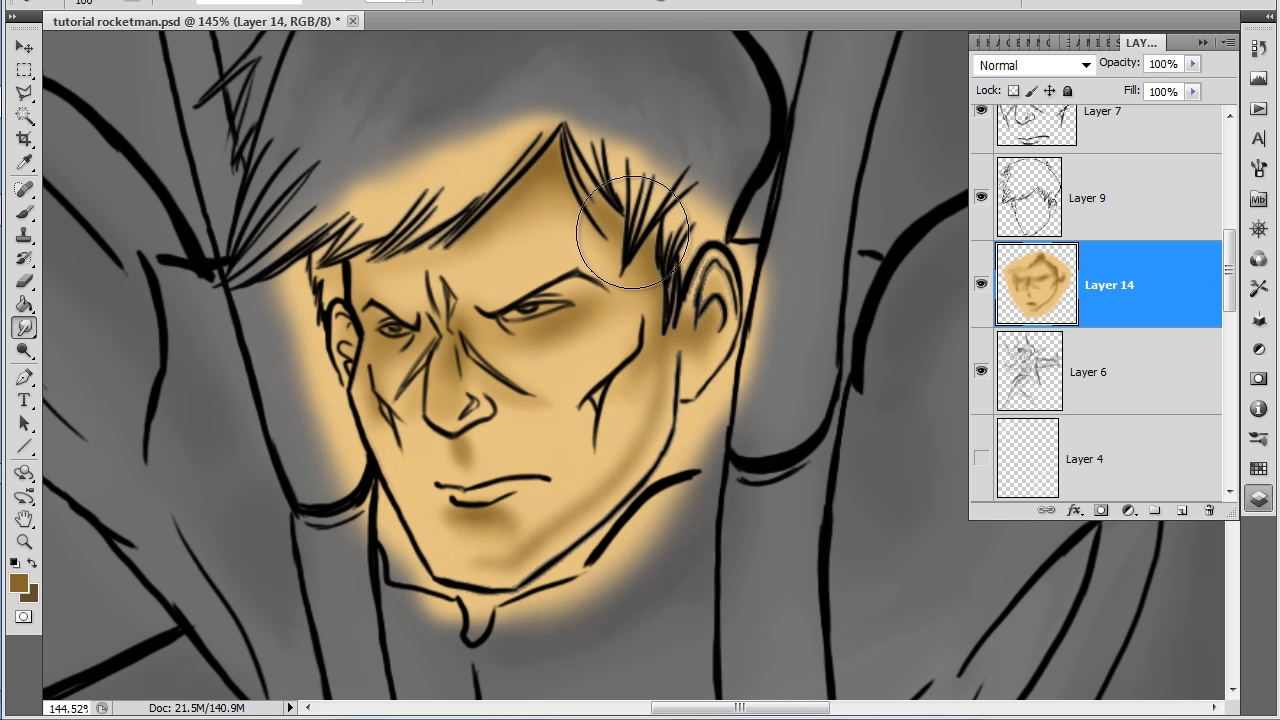
pyautogui.moveTo(490, 543)
pyautogui.mouseDown()
pyautogui.moveTo(503, 532)
pyautogui.moveTo(457, 517)
pyautogui.mouseUp()
pyautogui.moveTo(483, 450)
pyautogui.mouseDown()
pyautogui.moveTo(445, 455)
pyautogui.moveTo(490, 450)
pyautogui.moveTo(430, 370)
pyautogui.moveTo(459, 326)
pyautogui.moveTo(470, 330)
pyautogui.moveTo(515, 425)
pyautogui.moveTo(450, 318)
pyautogui.moveTo(550, 316)
pyautogui.moveTo(563, 300)
pyautogui.moveTo(557, 318)
pyautogui.moveTo(583, 323)
pyautogui.moveTo(578, 286)
pyautogui.moveTo(516, 310)
pyautogui.mouseUp()
pyautogui.moveTo(374, 317)
pyautogui.mouseDown()
pyautogui.moveTo(603, 429)
pyautogui.moveTo(382, 305)
pyautogui.moveTo(379, 315)
pyautogui.mouseUp()
pyautogui.moveTo(415, 391)
pyautogui.mouseDown()
pyautogui.moveTo(360, 328)
pyautogui.moveTo(575, 353)
pyautogui.moveTo(580, 320)
pyautogui.moveTo(640, 430)
pyautogui.moveTo(562, 289)
pyautogui.moveTo(543, 286)
pyautogui.moveTo(565, 284)
pyautogui.moveTo(543, 277)
pyautogui.moveTo(565, 312)
pyautogui.moveTo(545, 278)
pyautogui.mouseUp()
# Pick darker brown #5e4515 and brush deep shadows under the brows, around the eyes and across the nose bridge.
pyautogui.click(19, 584)
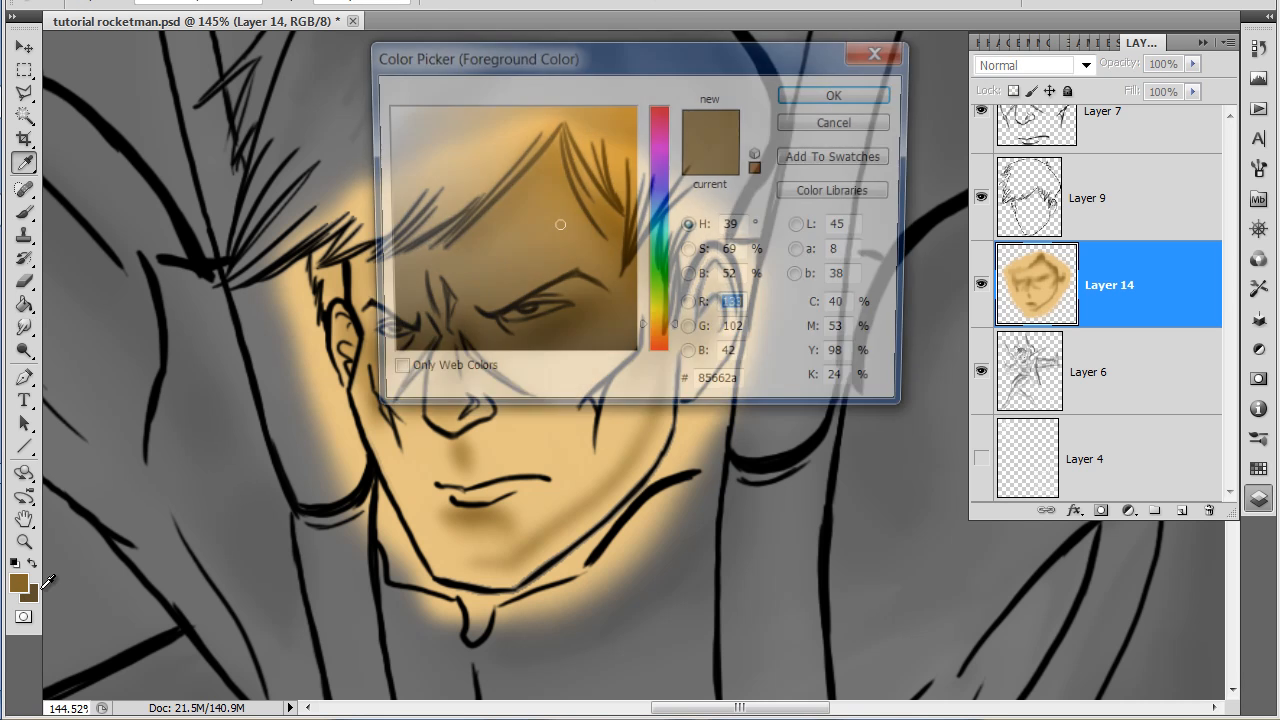
pyautogui.click(578, 265)
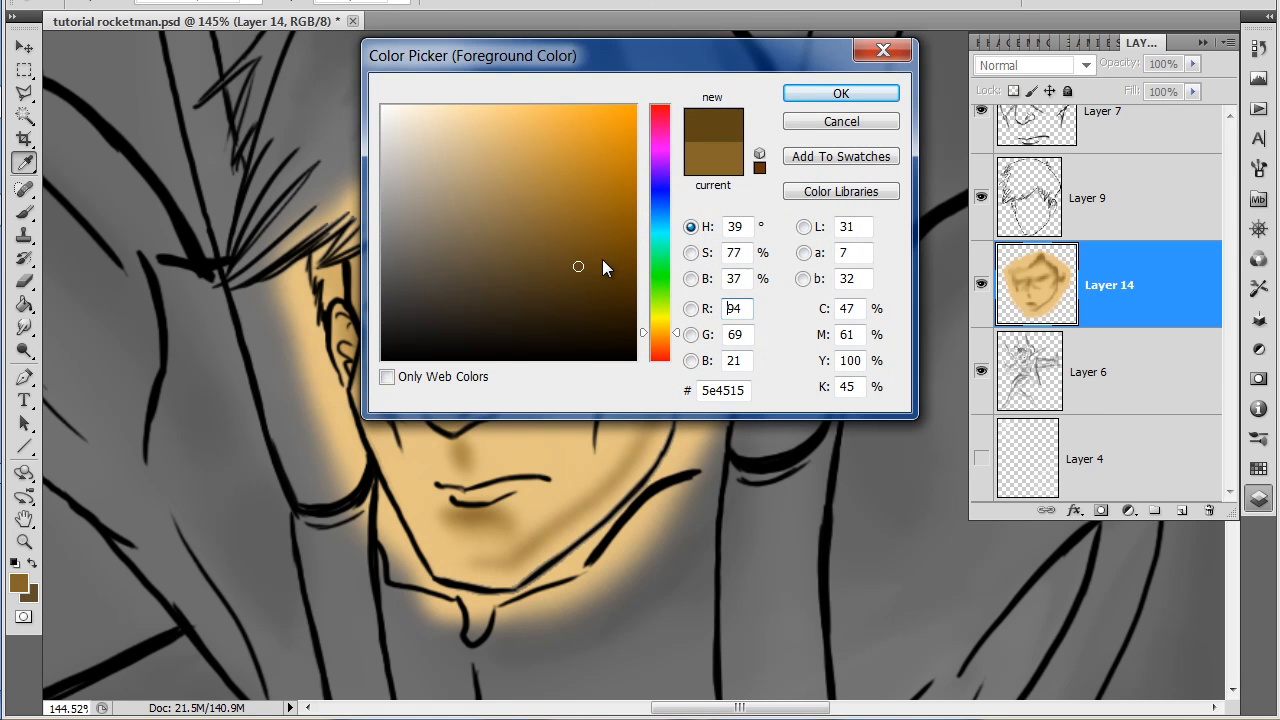
pyautogui.click(834, 96)
pyautogui.click(30, 212)
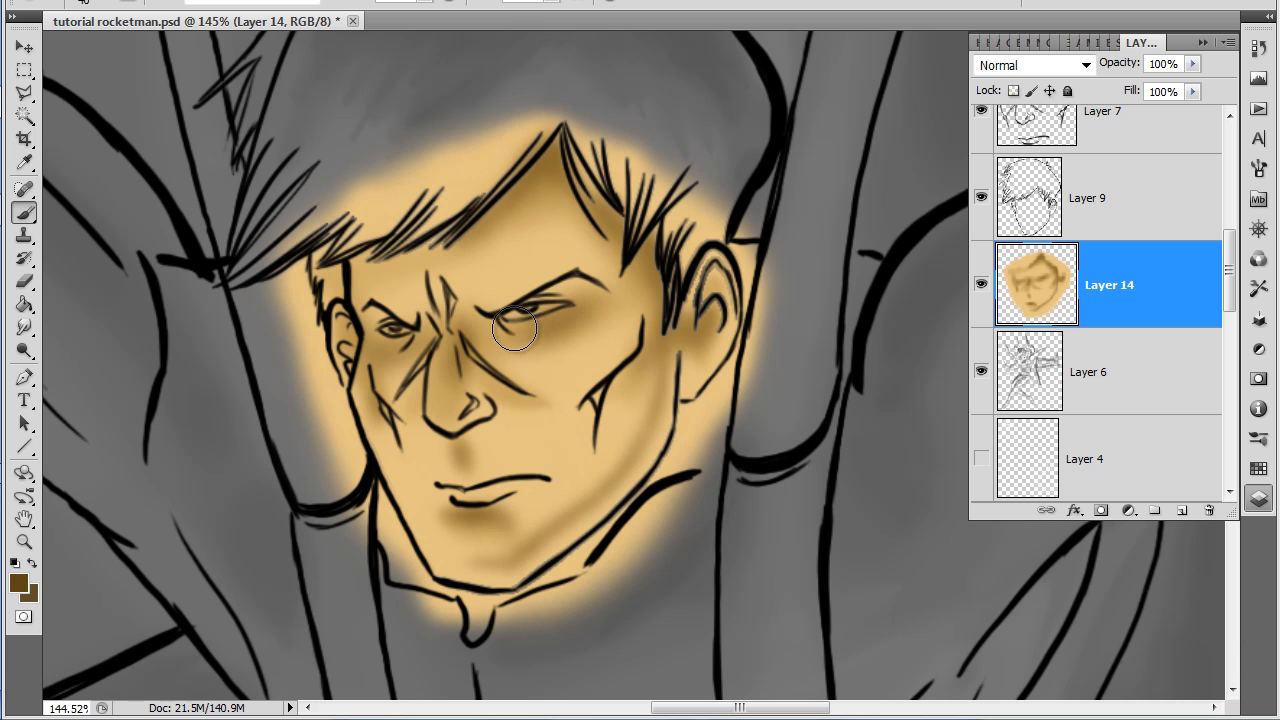
pyautogui.moveTo(518, 328)
pyautogui.mouseDown()
pyautogui.moveTo(579, 315)
pyautogui.moveTo(549, 315)
pyautogui.mouseUp()
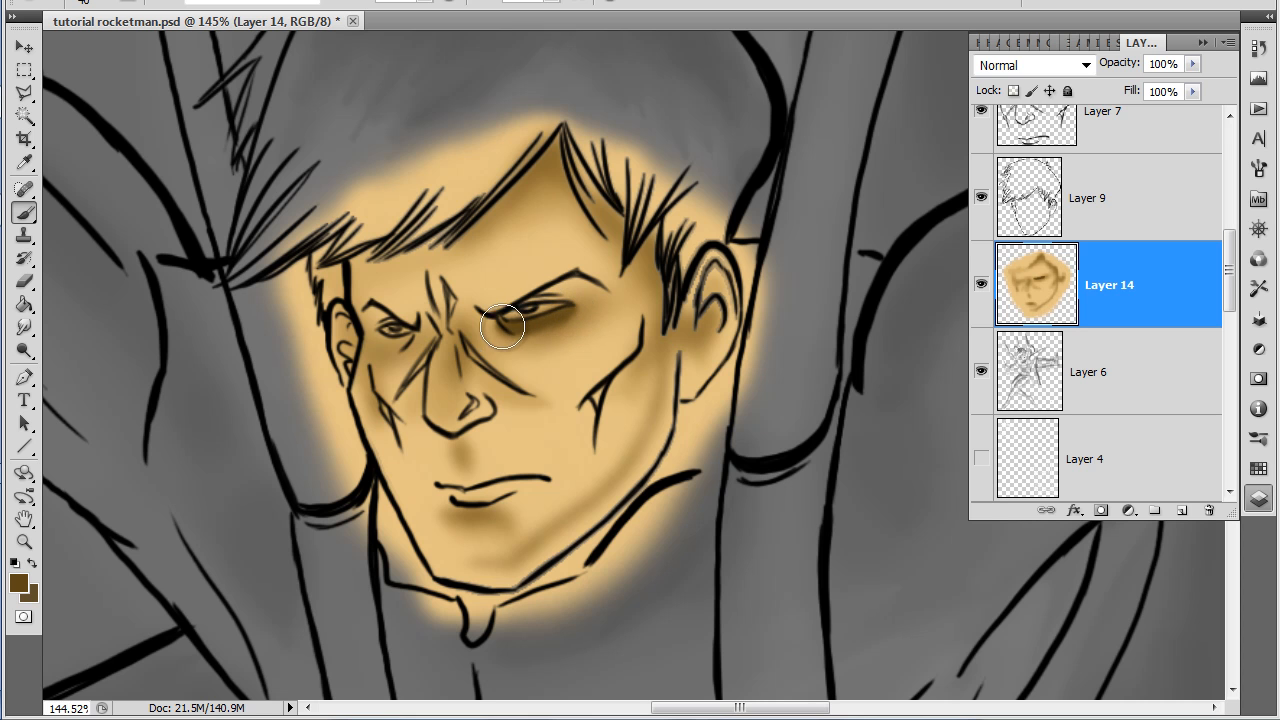
pyautogui.moveTo(479, 322); pyautogui.dragTo(449, 330)
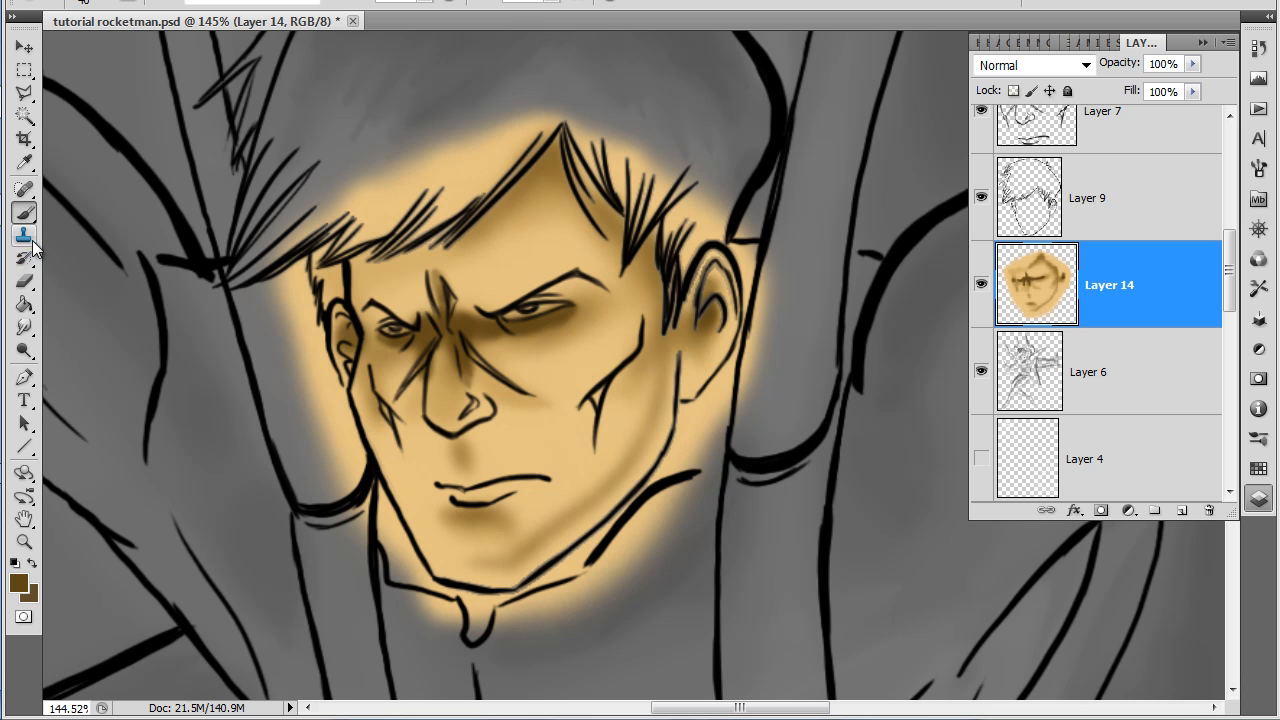
# Smudge the new dark brown shadows around the nose bridge and beneath the near eye.
pyautogui.click(24, 325)
pyautogui.moveTo(480, 320); pyautogui.dragTo(467, 311)
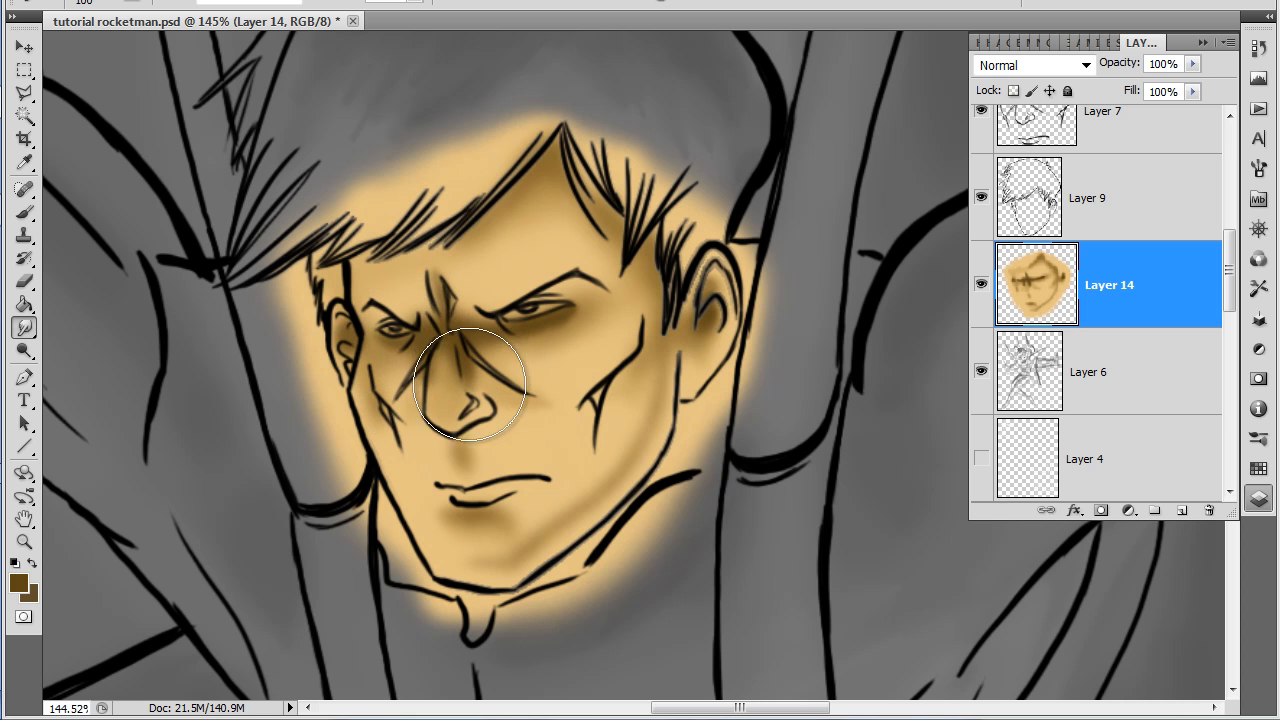
pyautogui.moveTo(535, 323)
pyautogui.mouseDown()
pyautogui.moveTo(564, 315)
pyautogui.moveTo(580, 283)
pyautogui.moveTo(568, 309)
pyautogui.mouseUp()
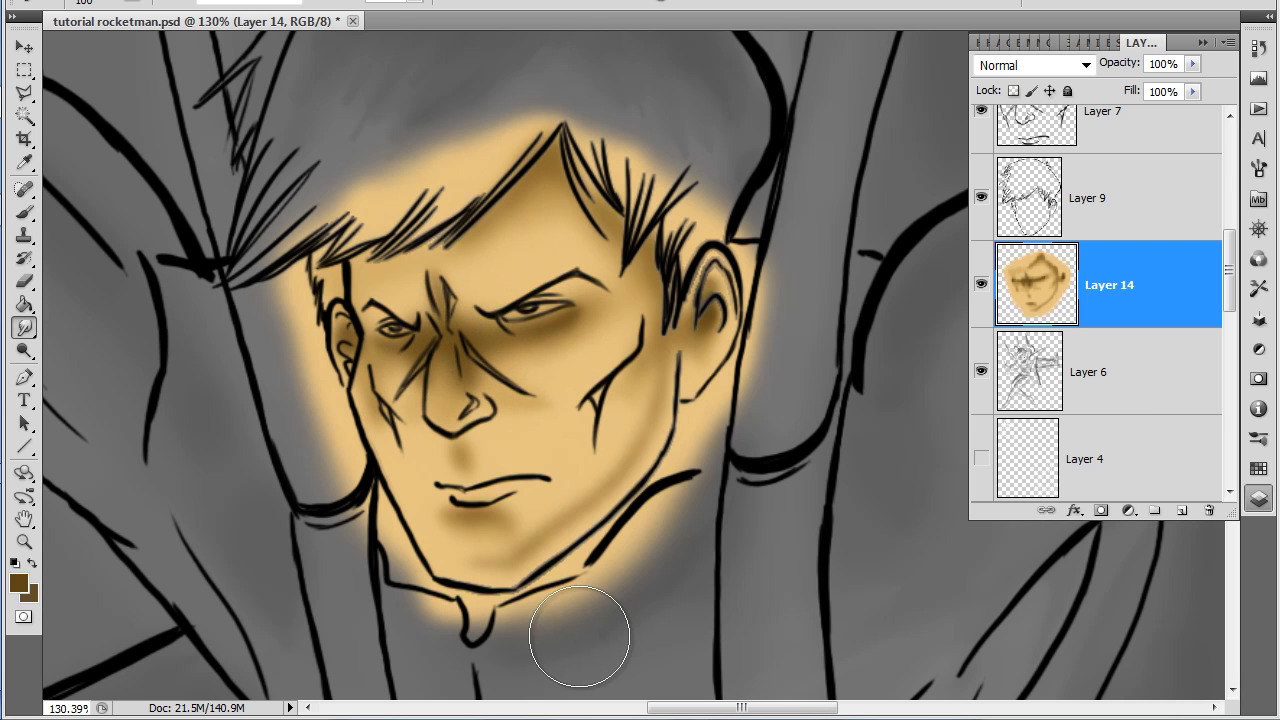
# Examine the face shading against the whole figure and up close.
pyautogui.scroll(-5, 556, 600)
pyautogui.scroll(-5, 587, 624)
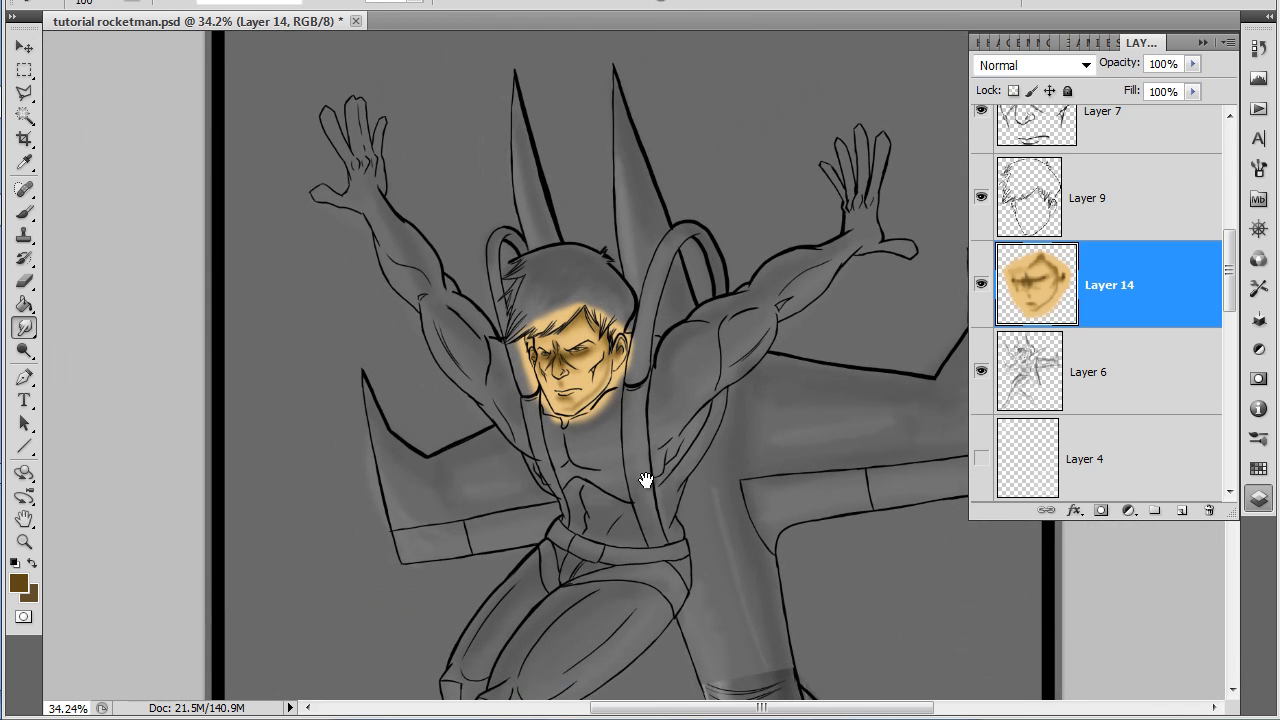
pyautogui.scroll(4, 645, 480)
pyautogui.scroll(3, 634, 429)
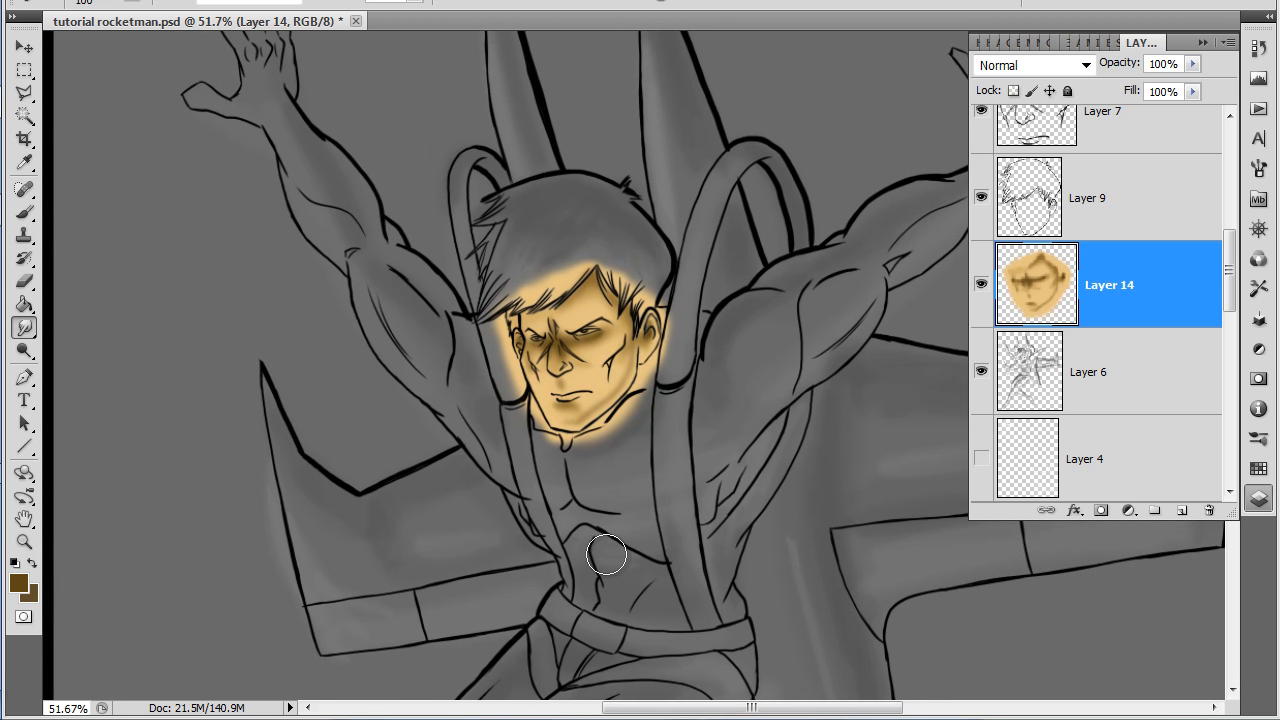
pyautogui.scroll(10, 607, 555)
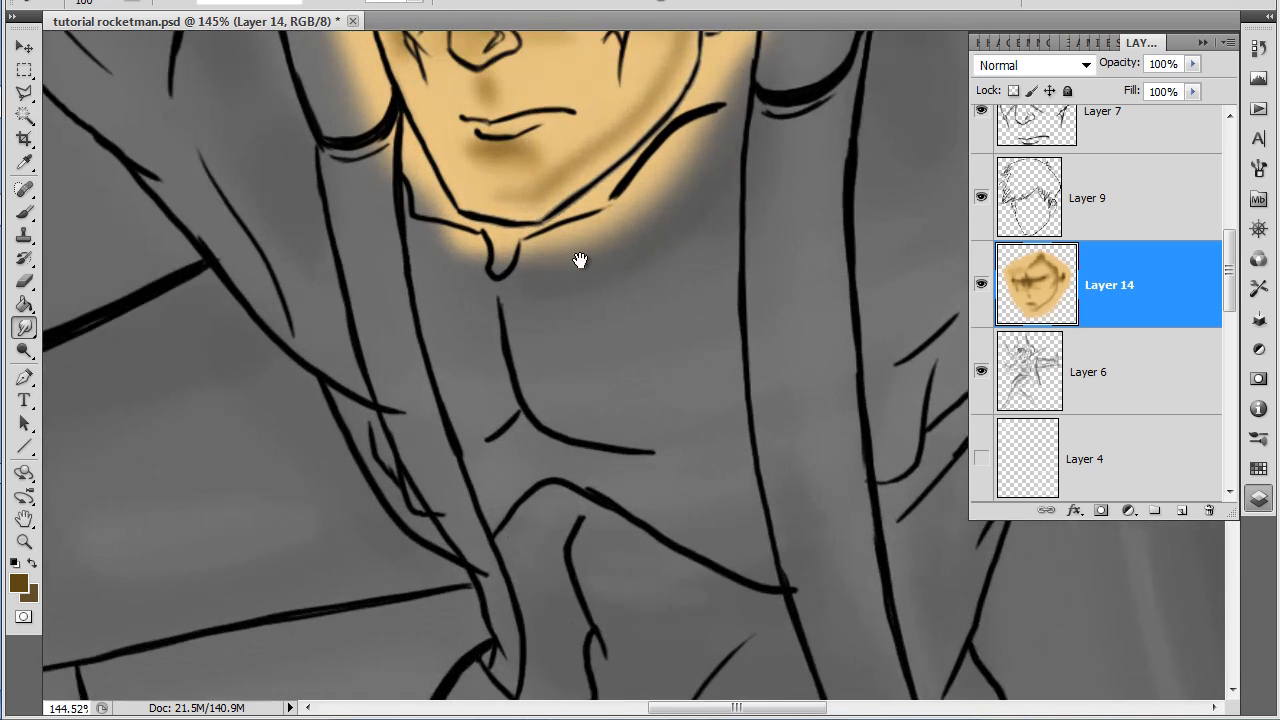
pyautogui.moveTo(577, 240); pyautogui.dragTo(603, 434)
pyautogui.scroll(5, 457, 686)
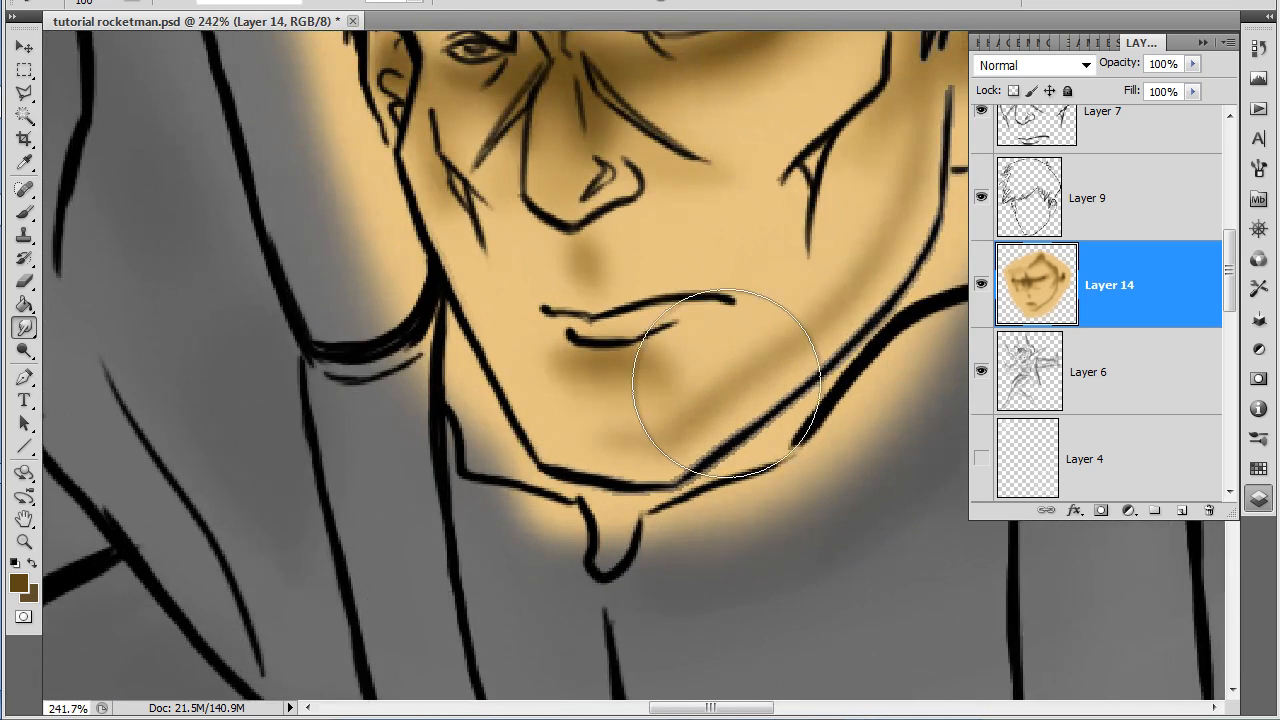
pyautogui.scroll(5, 729, 400)
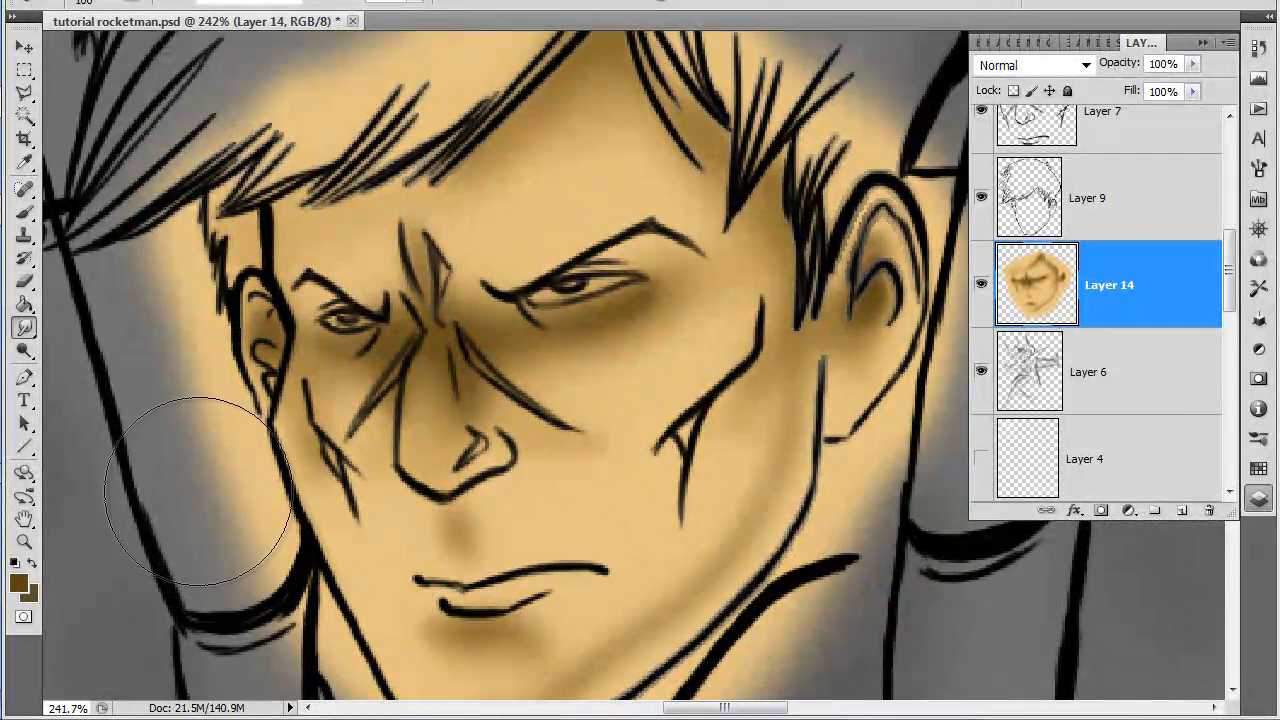
# Add brown shading inside the near ear, and smudge darker tones over the temple, outer cheek and forehead.
pyautogui.click(24, 211)
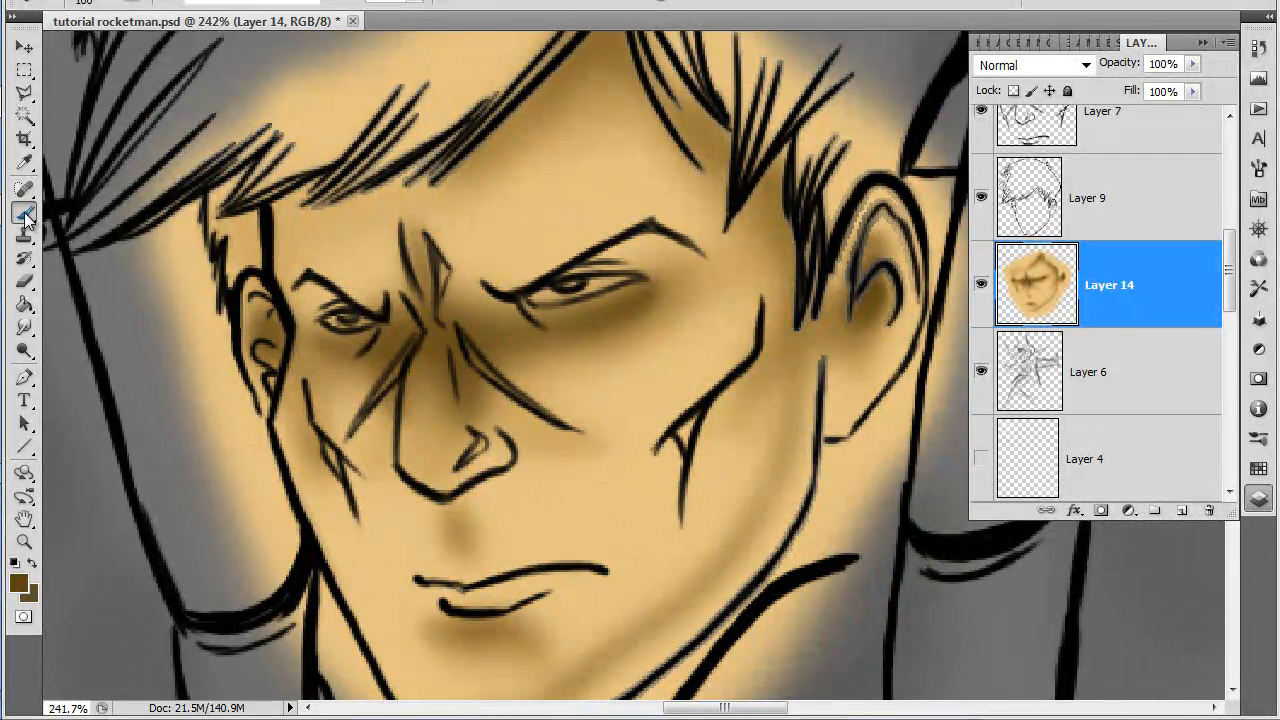
pyautogui.click(24, 327)
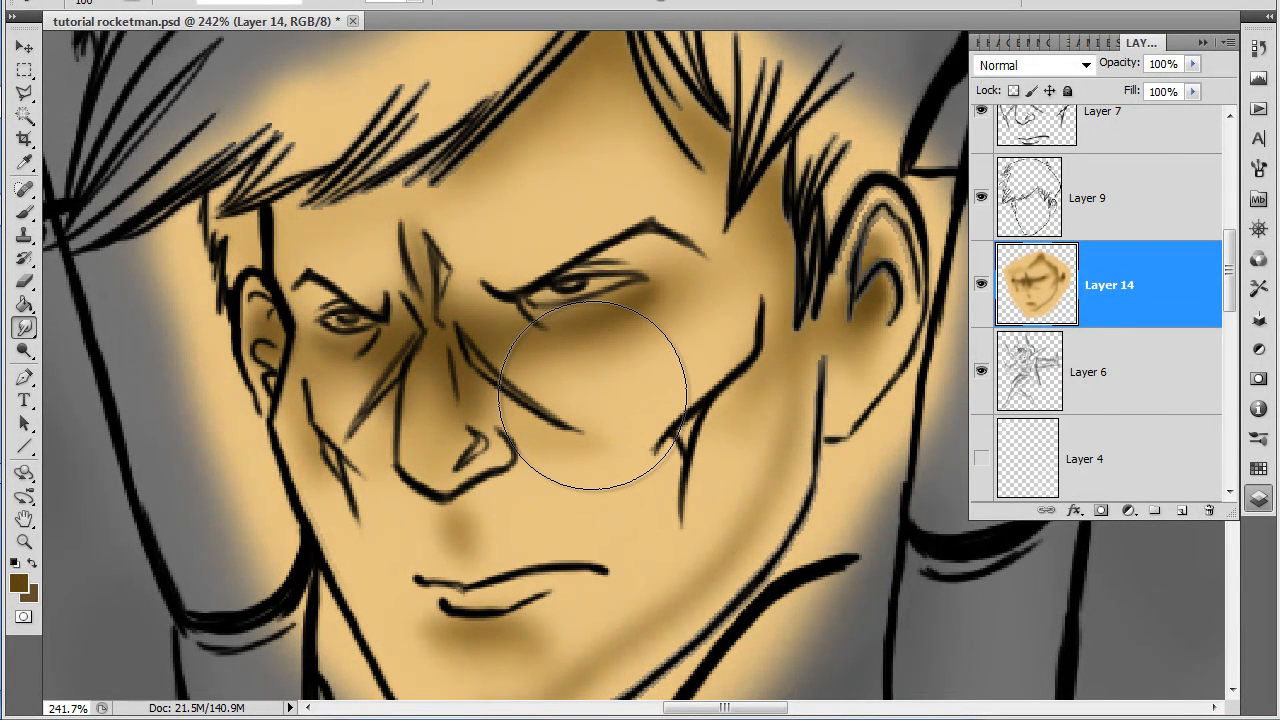
pyautogui.moveTo(725, 293)
pyautogui.mouseDown()
pyautogui.moveTo(674, 314)
pyautogui.moveTo(674, 300)
pyautogui.moveTo(700, 343)
pyautogui.moveTo(680, 323)
pyautogui.moveTo(693, 285)
pyautogui.mouseUp()
pyautogui.moveTo(606, 618)
pyautogui.mouseDown()
pyautogui.moveTo(595, 627)
pyautogui.moveTo(614, 572)
pyautogui.mouseUp()
pyautogui.moveTo(697, 337)
pyautogui.mouseDown()
pyautogui.moveTo(689, 303)
pyautogui.moveTo(697, 335)
pyautogui.mouseUp()
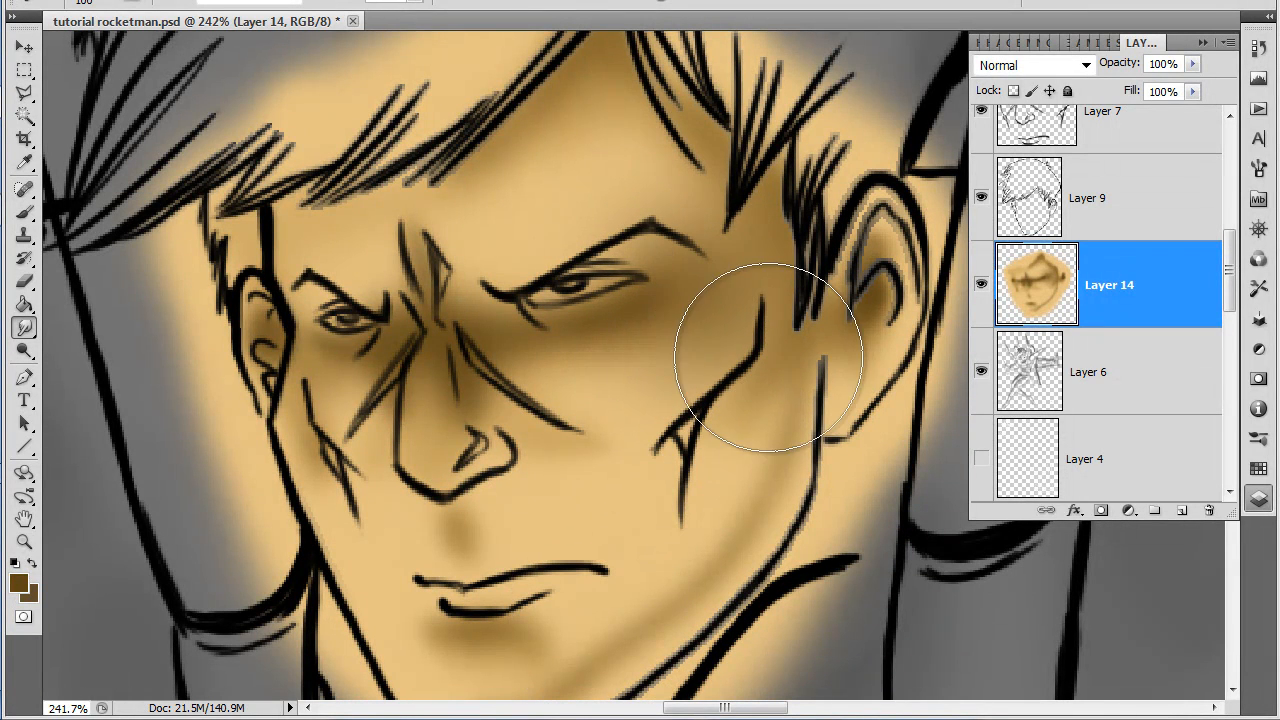
pyautogui.moveTo(577, 88)
pyautogui.mouseDown()
pyautogui.moveTo(591, 49)
pyautogui.moveTo(557, 106)
pyautogui.moveTo(503, 154)
pyautogui.moveTo(597, 72)
pyautogui.mouseUp()
pyautogui.moveTo(666, 123)
pyautogui.mouseDown()
pyautogui.moveTo(378, 182)
pyautogui.moveTo(508, 172)
pyautogui.moveTo(360, 160)
pyautogui.moveTo(330, 190)
pyautogui.moveTo(417, 170)
pyautogui.moveTo(300, 250)
pyautogui.moveTo(490, 155)
pyautogui.moveTo(643, 114)
pyautogui.moveTo(606, 94)
pyautogui.moveTo(698, 134)
pyautogui.mouseUp()
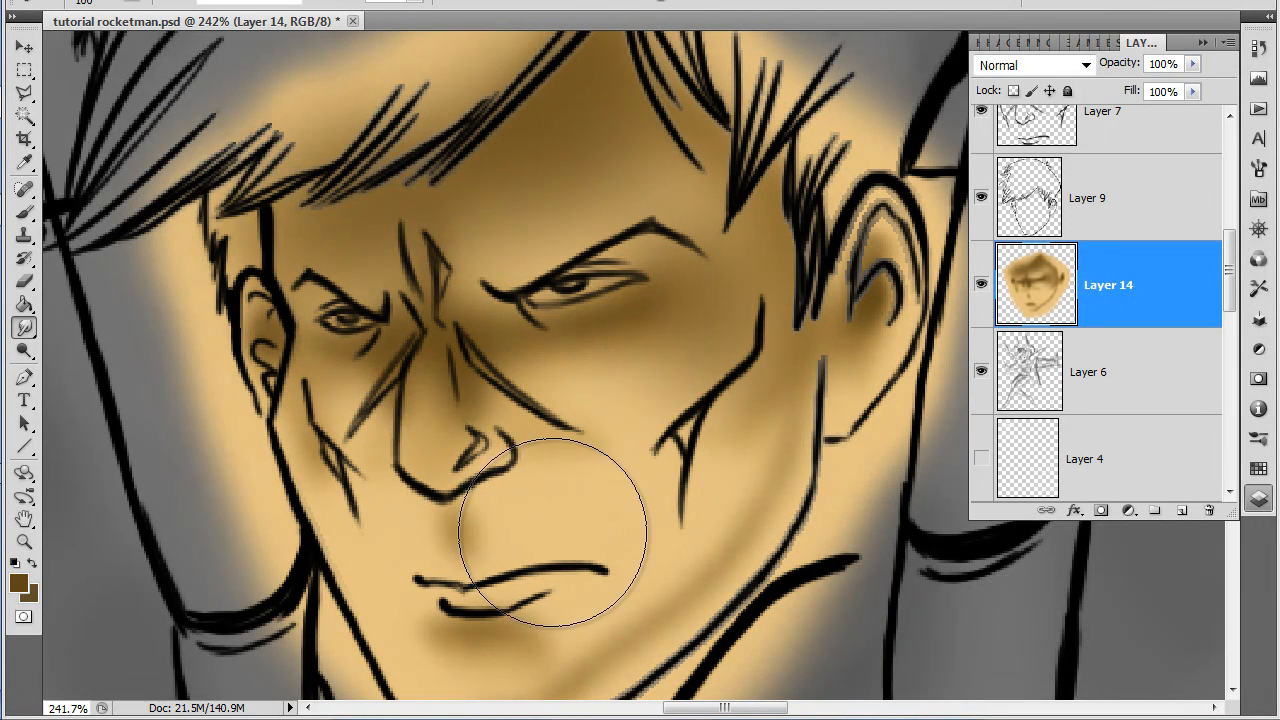
# Smudge the brown shading across both cheeks, the nose, the chin and the upper lip area.
pyautogui.moveTo(560, 466)
pyautogui.mouseDown()
pyautogui.moveTo(522, 418)
pyautogui.moveTo(582, 435)
pyautogui.moveTo(486, 390)
pyautogui.moveTo(572, 451)
pyautogui.moveTo(519, 373)
pyautogui.moveTo(463, 375)
pyautogui.moveTo(458, 348)
pyautogui.moveTo(450, 461)
pyautogui.moveTo(372, 424)
pyautogui.moveTo(375, 456)
pyautogui.moveTo(365, 408)
pyautogui.moveTo(348, 396)
pyautogui.moveTo(375, 448)
pyautogui.moveTo(342, 447)
pyautogui.mouseUp()
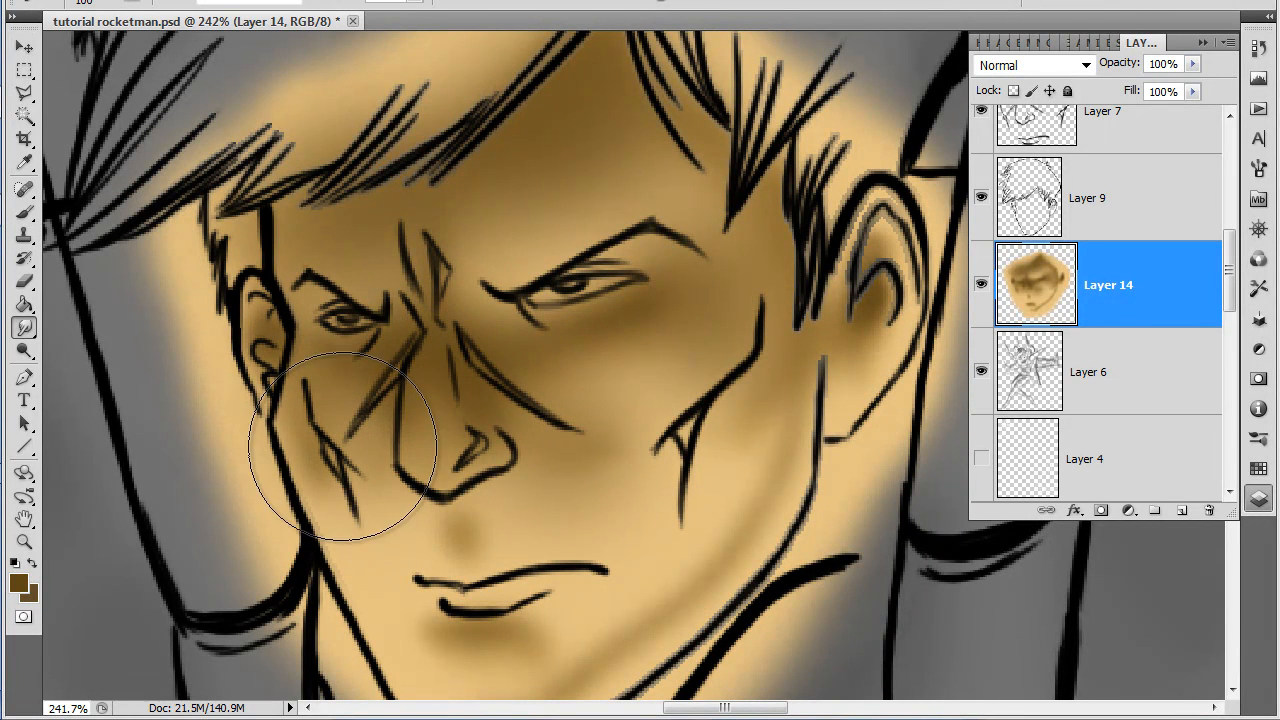
pyautogui.press('space')
pyautogui.moveTo(662, 605); pyautogui.dragTo(693, 500)
pyautogui.moveTo(566, 586)
pyautogui.mouseDown()
pyautogui.moveTo(522, 574)
pyautogui.moveTo(527, 560)
pyautogui.moveTo(481, 558)
pyautogui.moveTo(617, 603)
pyautogui.moveTo(752, 584)
pyautogui.moveTo(716, 532)
pyautogui.moveTo(655, 532)
pyautogui.moveTo(589, 420)
pyautogui.moveTo(510, 430)
pyautogui.mouseUp()
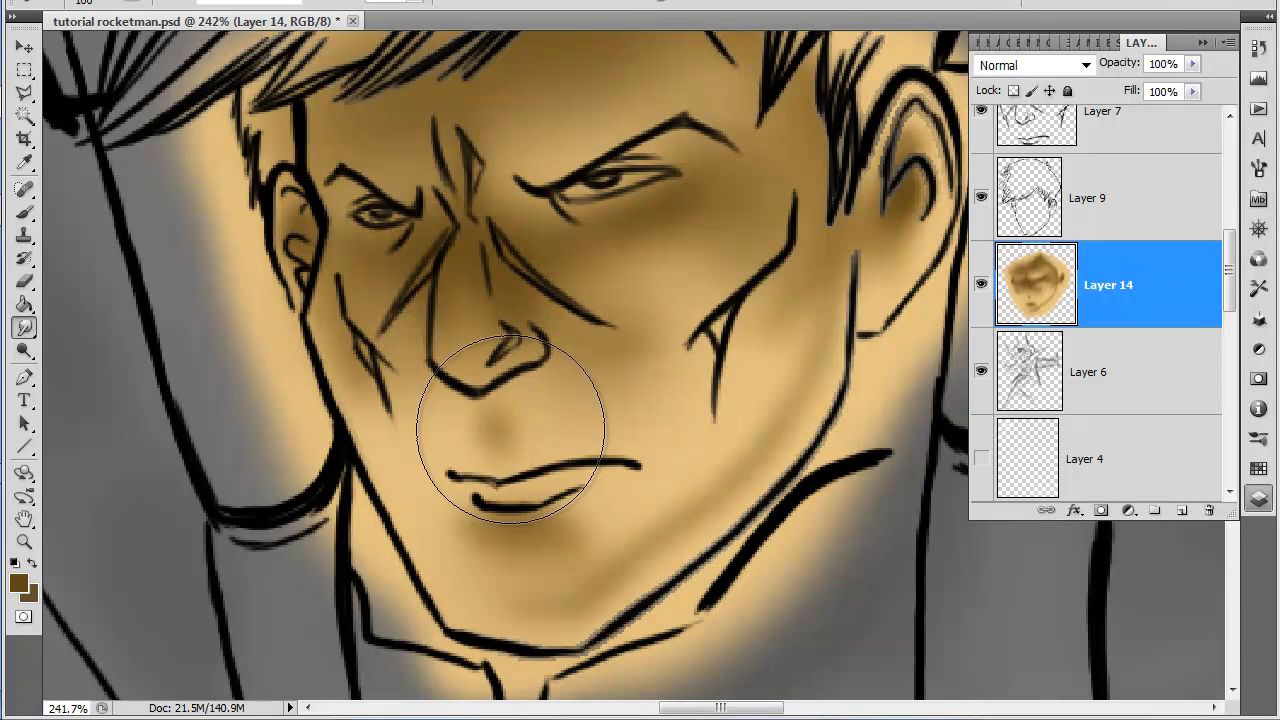
# Sample the skin tone from the cheek and lighten it to a pale cream foreground colour.
pyautogui.click(26, 214)
pyautogui.keyDown('alt'); pyautogui.click(607, 424); pyautogui.keyUp('alt')
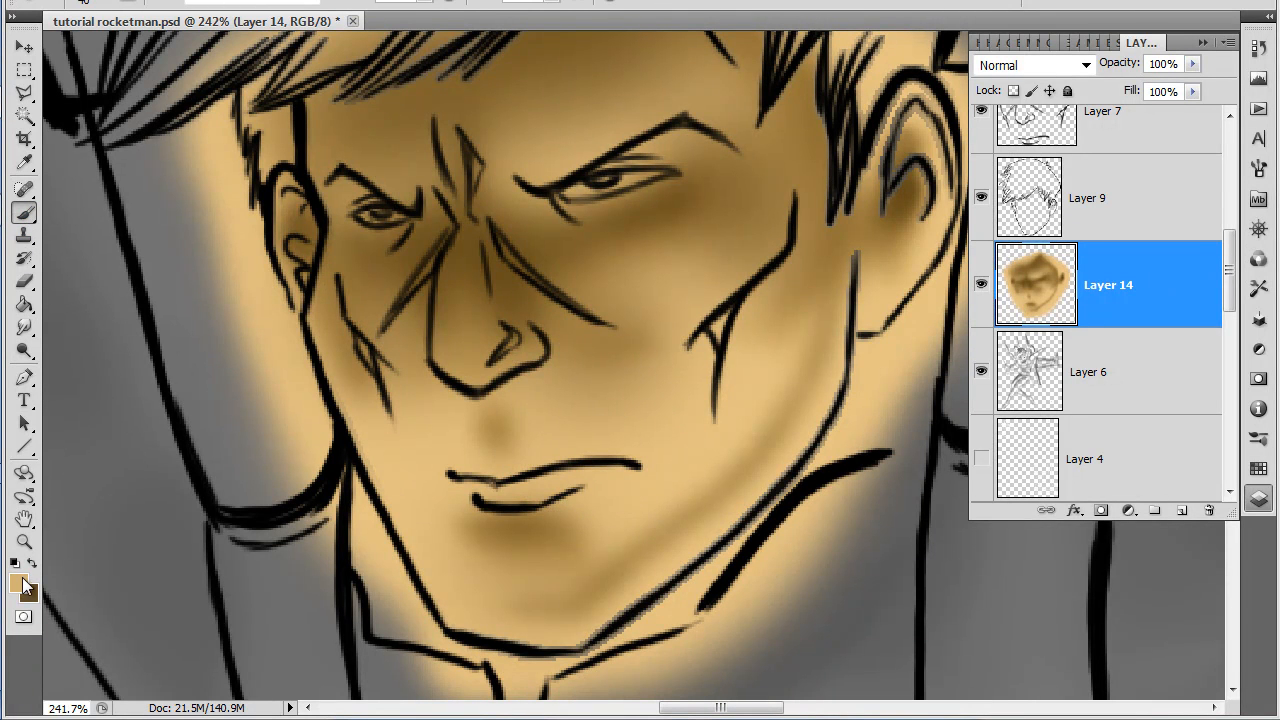
pyautogui.click(18, 585)
pyautogui.moveTo(454, 130); pyautogui.dragTo(449, 123)
pyautogui.click(835, 95)
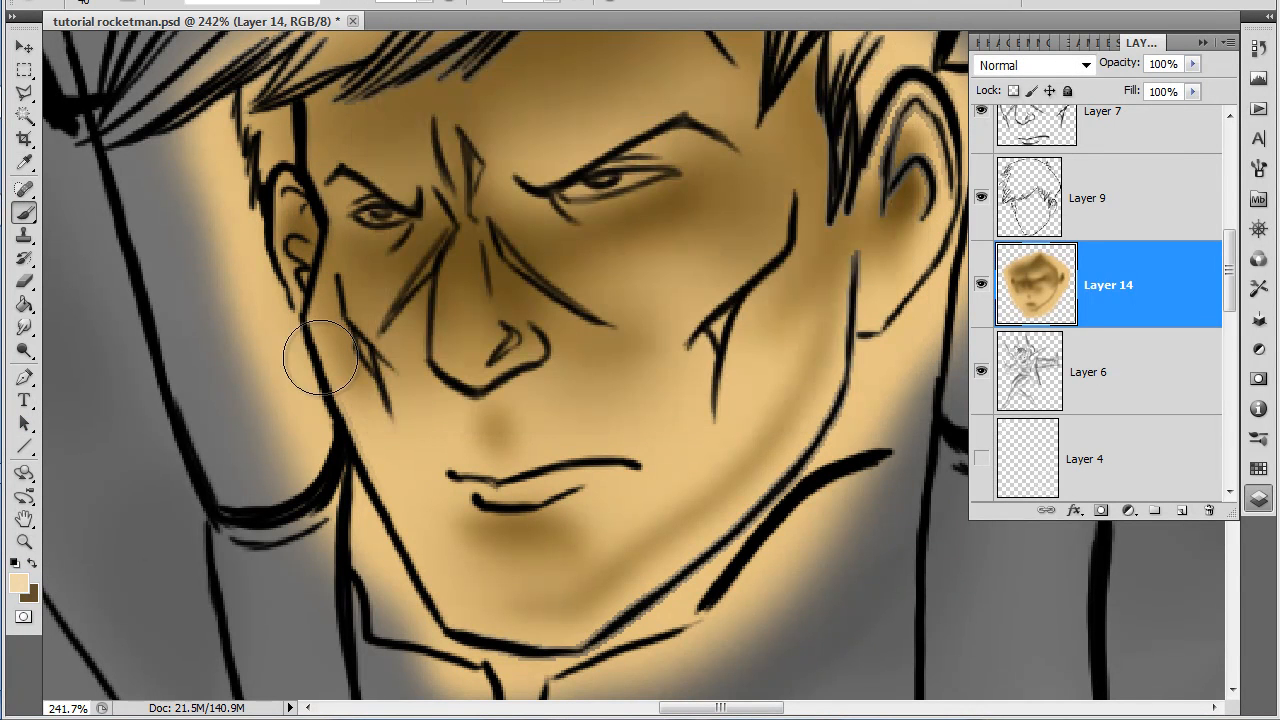
# Add pale cream highlights to both cheekbones and the chin, blending them with a smaller Smudge brush.
pyautogui.click(24, 327)
pyautogui.press('[')
pyautogui.moveTo(652, 288); pyautogui.dragTo(741, 213)
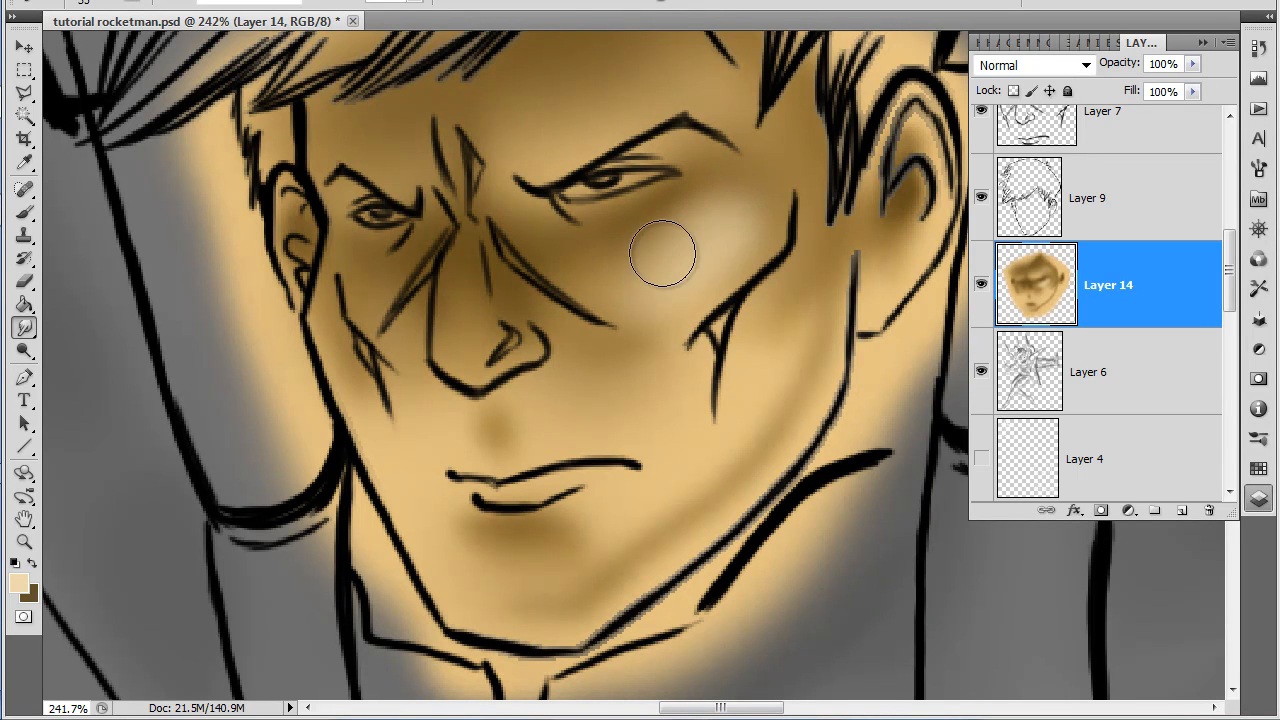
pyautogui.moveTo(640, 231)
pyautogui.mouseDown()
pyautogui.moveTo(673, 196)
pyautogui.moveTo(704, 206)
pyautogui.moveTo(754, 194)
pyautogui.moveTo(641, 214)
pyautogui.moveTo(676, 188)
pyautogui.moveTo(737, 184)
pyautogui.moveTo(797, 233)
pyautogui.mouseUp()
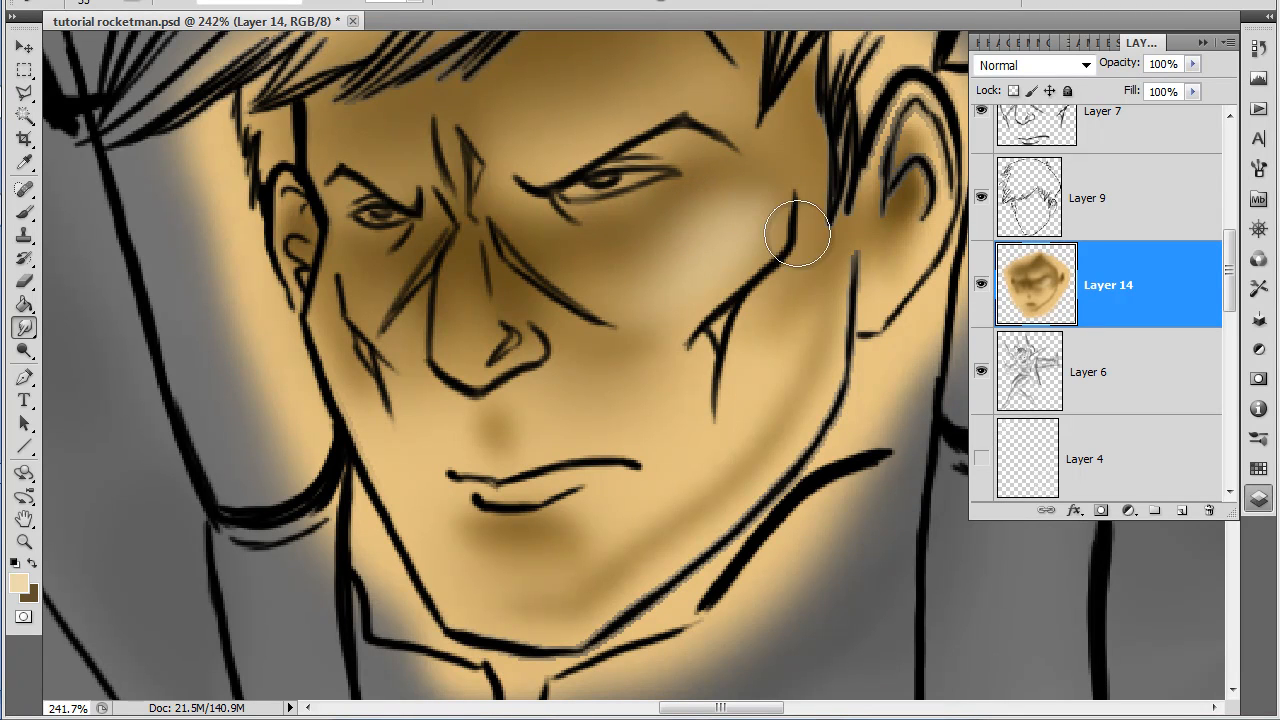
pyautogui.moveTo(363, 297)
pyautogui.mouseDown()
pyautogui.moveTo(397, 337)
pyautogui.moveTo(352, 280)
pyautogui.moveTo(383, 343)
pyautogui.moveTo(405, 329)
pyautogui.moveTo(388, 340)
pyautogui.moveTo(335, 272)
pyautogui.mouseUp()
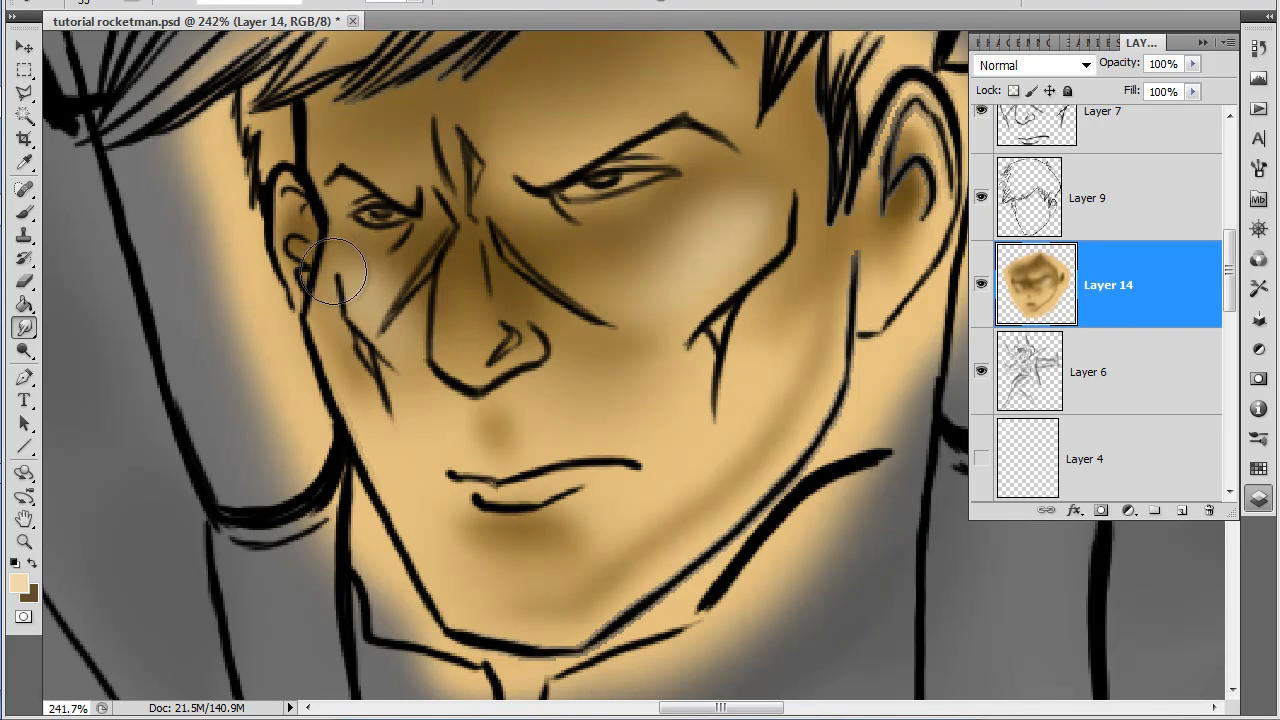
pyautogui.moveTo(481, 580)
pyautogui.mouseDown()
pyautogui.moveTo(547, 584)
pyautogui.moveTo(481, 571)
pyautogui.moveTo(570, 591)
pyautogui.moveTo(465, 552)
pyautogui.moveTo(525, 577)
pyautogui.moveTo(554, 563)
pyautogui.moveTo(567, 590)
pyautogui.moveTo(514, 574)
pyautogui.moveTo(462, 579)
pyautogui.moveTo(620, 606)
pyautogui.mouseUp()
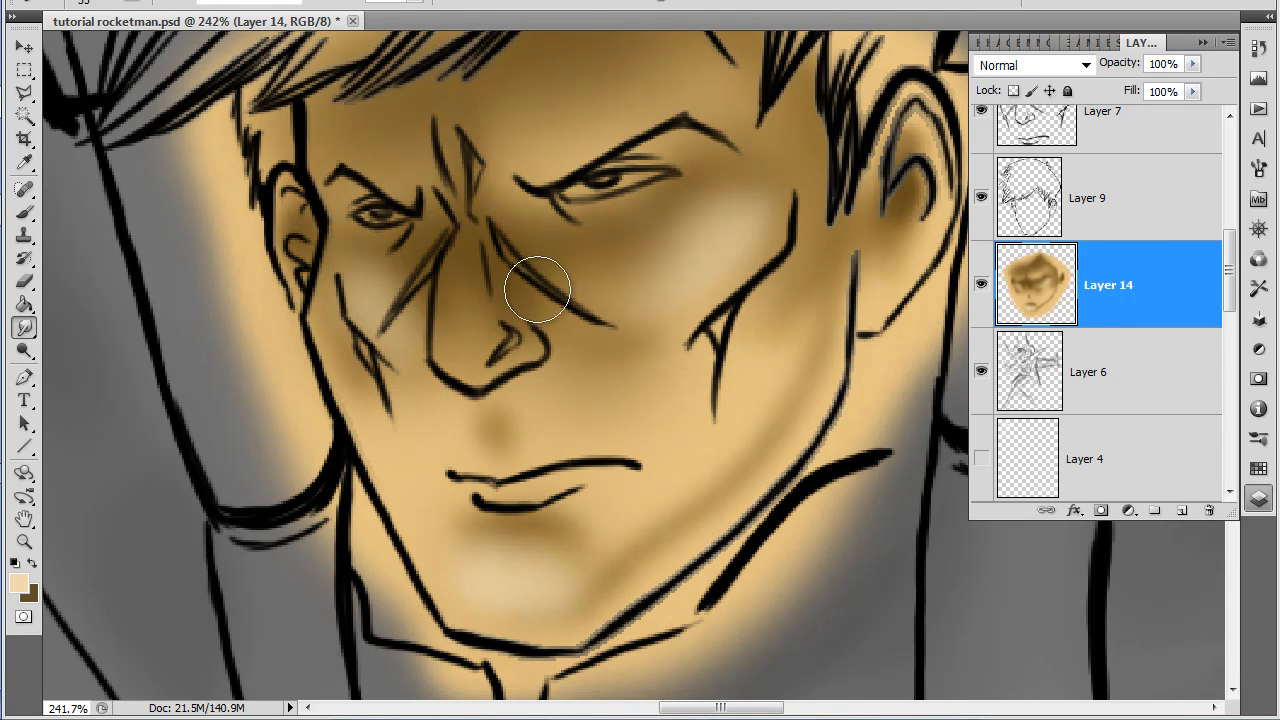
# Adjust the smudge strength and add a pale cream highlight along the jaw edge, blending it with a smaller brush.
pyautogui.click(410, 1)
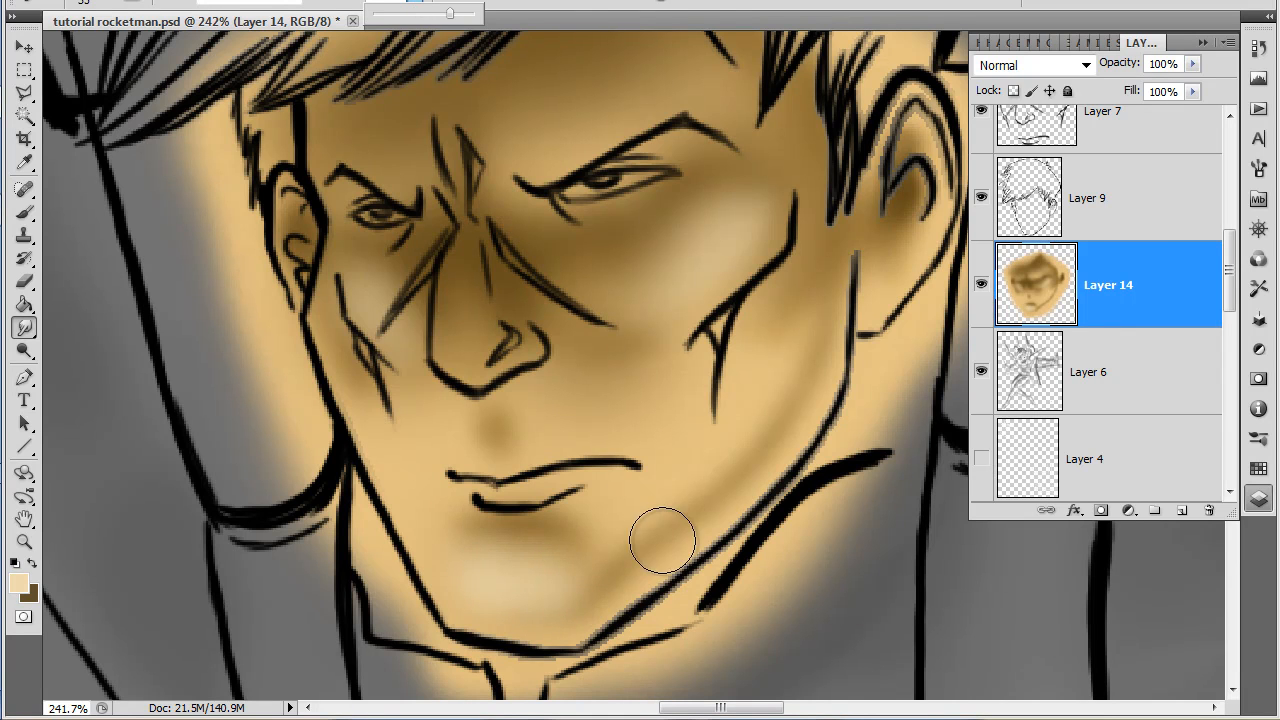
pyautogui.moveTo(609, 611); pyautogui.dragTo(661, 542)
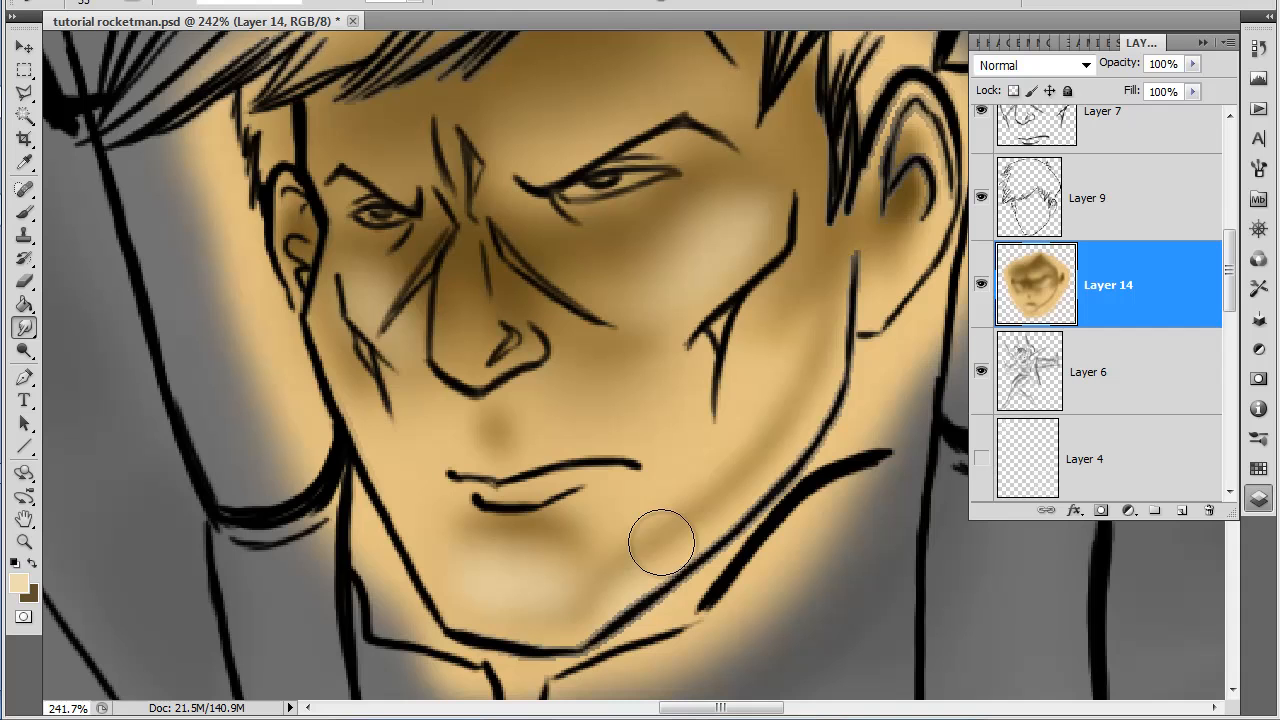
pyautogui.click(412, 3)
pyautogui.click(810, 103)
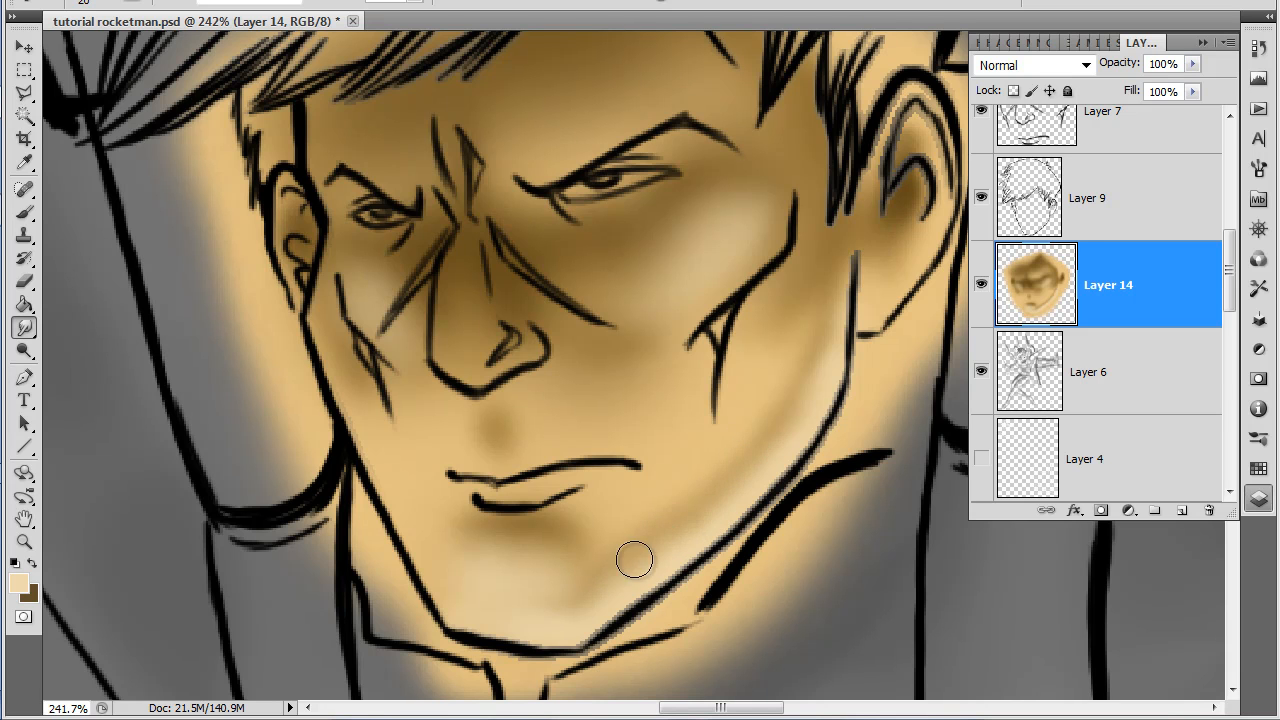
pyautogui.moveTo(792, 420); pyautogui.dragTo(814, 361)
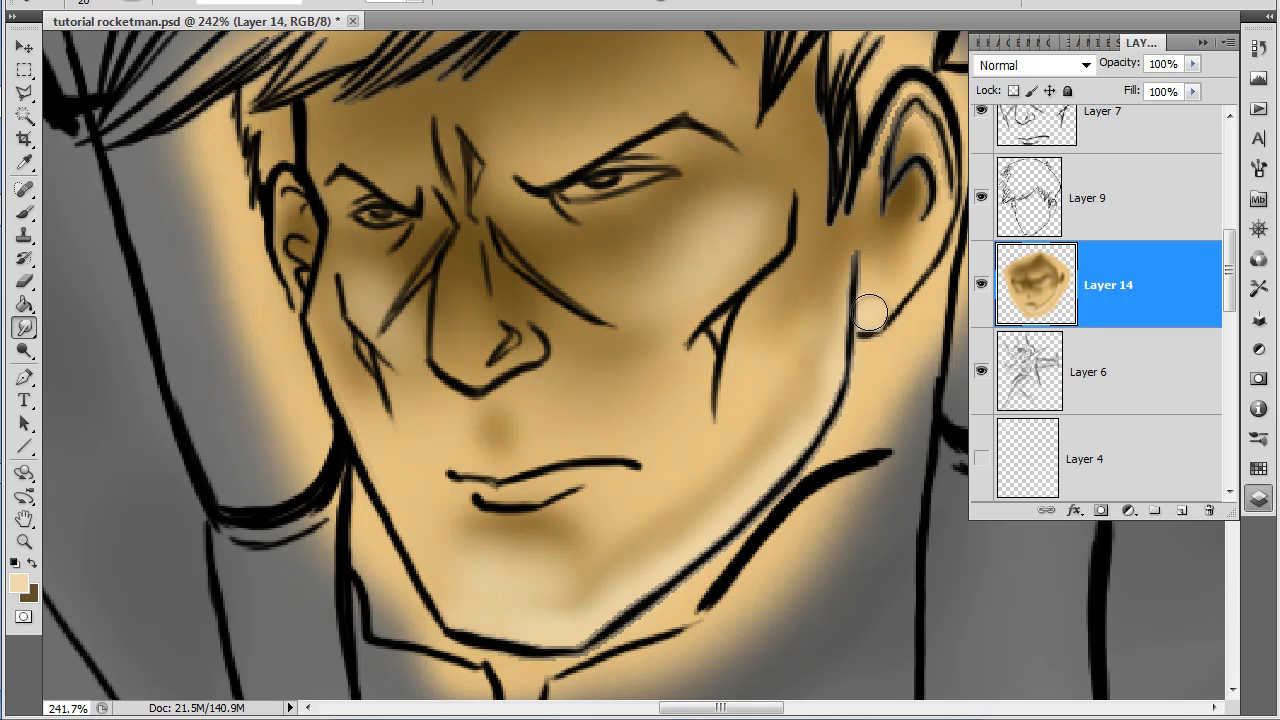
# Add pale cream highlights to the earlobe, above the eyebrow and around the eye on the larger side of the face, blending them smooth.
pyautogui.moveTo(916, 240)
pyautogui.mouseDown()
pyautogui.moveTo(877, 283)
pyautogui.moveTo(931, 236)
pyautogui.mouseUp()
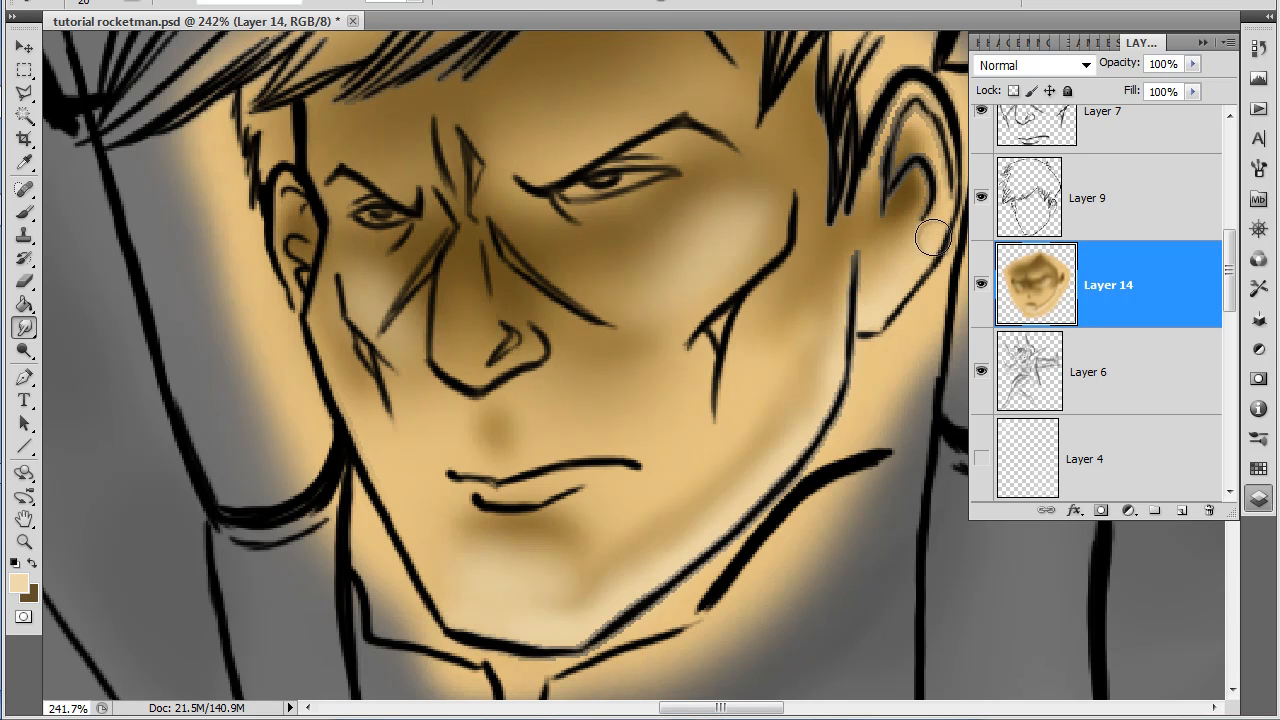
pyautogui.moveTo(724, 504); pyautogui.dragTo(740, 640)
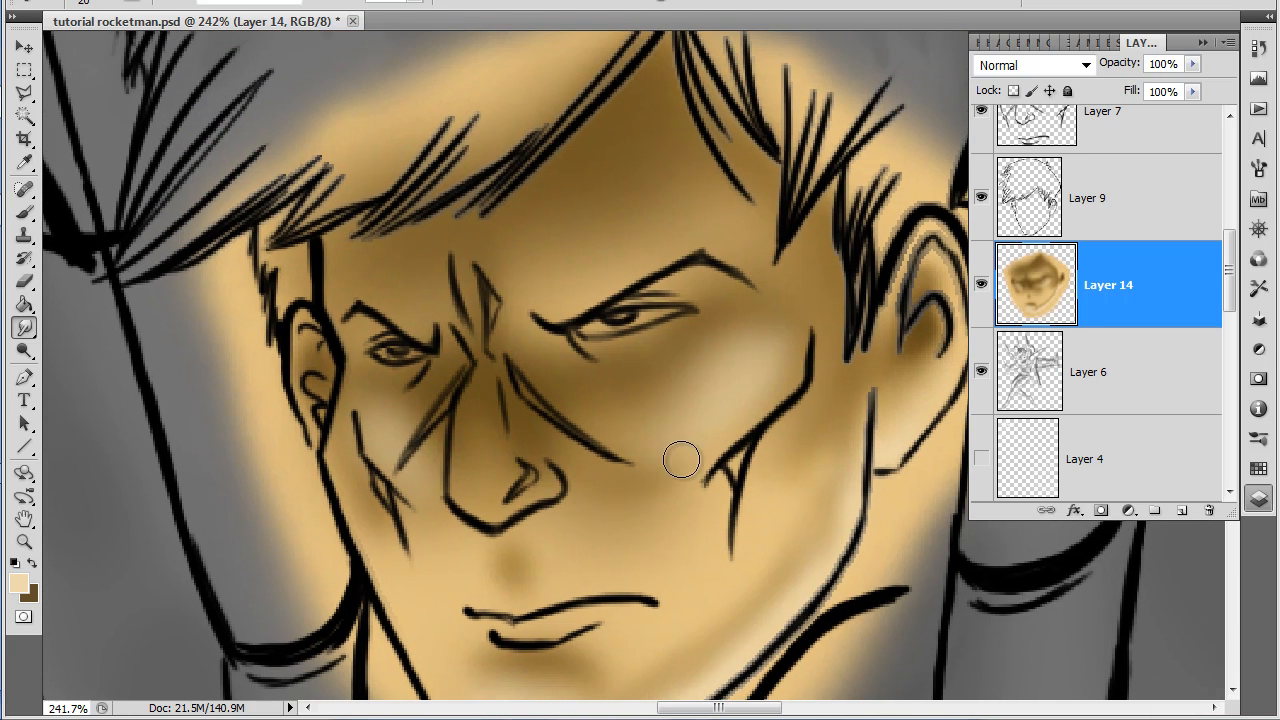
pyautogui.moveTo(581, 288); pyautogui.dragTo(627, 256)
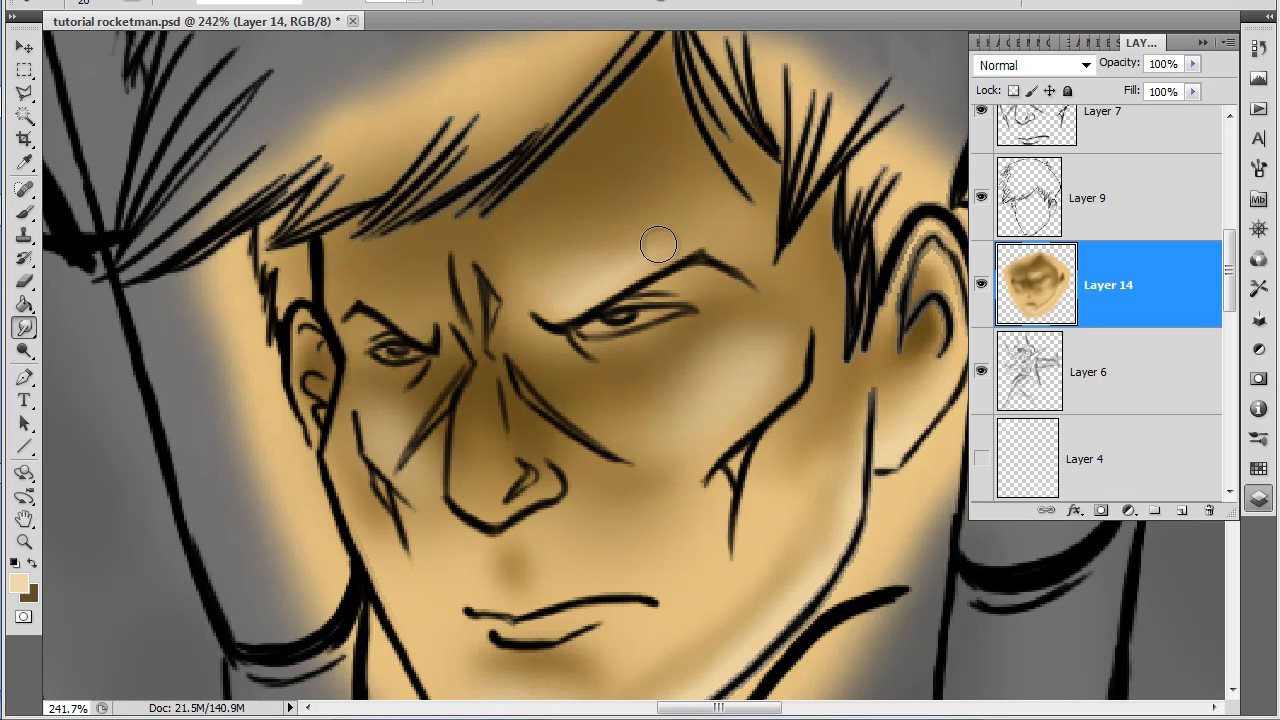
pyautogui.moveTo(679, 284)
pyautogui.mouseDown()
pyautogui.moveTo(716, 284)
pyautogui.moveTo(686, 332)
pyautogui.mouseUp()
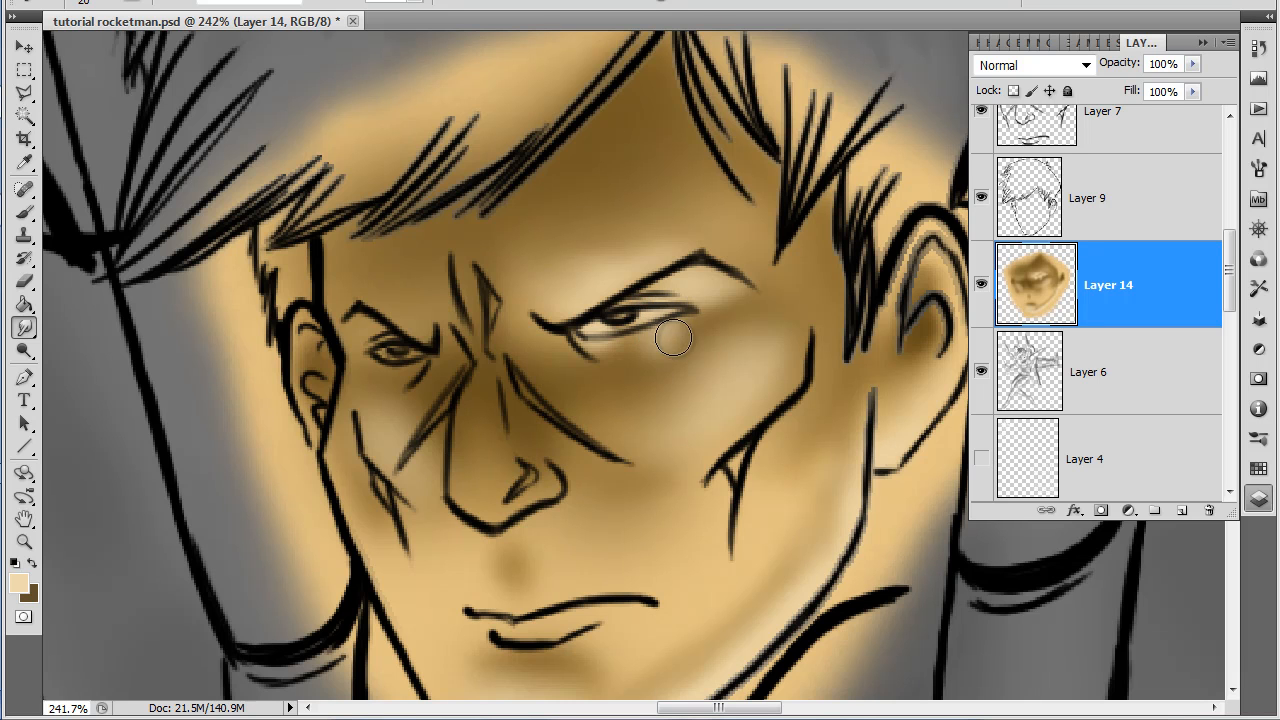
pyautogui.moveTo(604, 343)
pyautogui.mouseDown()
pyautogui.moveTo(690, 316)
pyautogui.moveTo(593, 348)
pyautogui.moveTo(628, 352)
pyautogui.mouseUp()
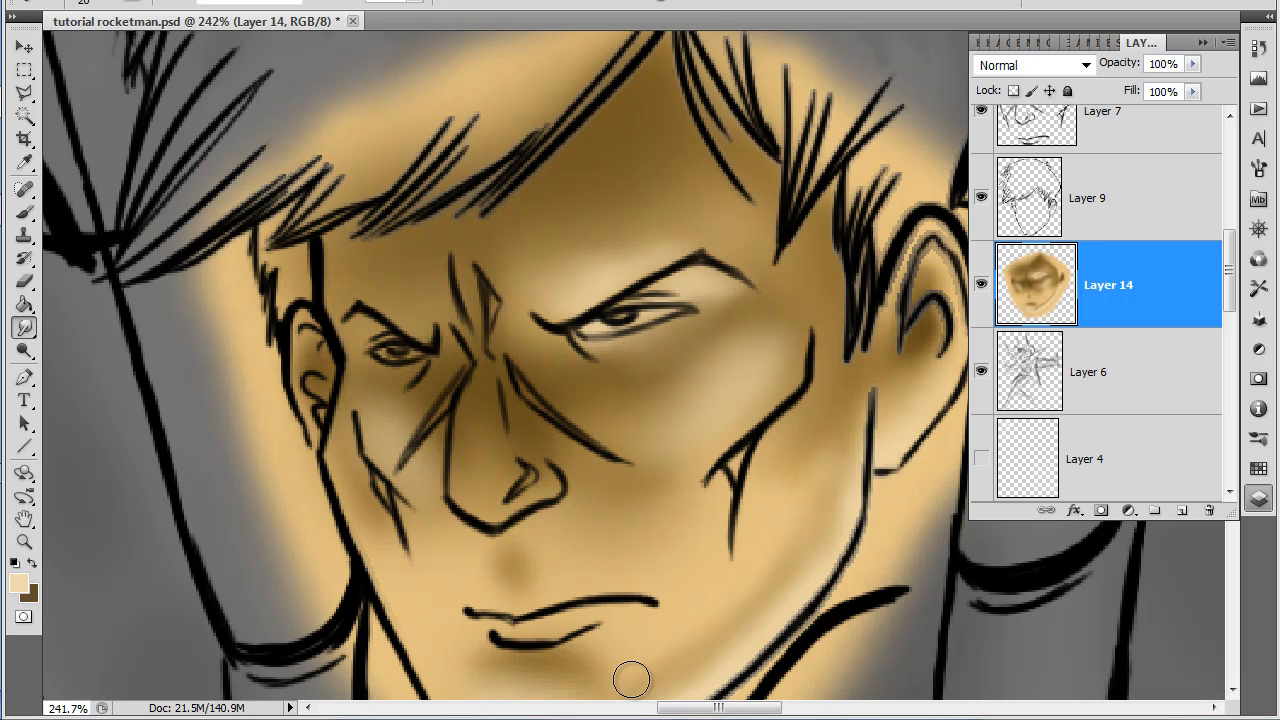
# Add a soft pale cream highlight along the lower edge of the nose, from its tip to the nostril.
pyautogui.scroll(-3, 631, 680)
pyautogui.moveTo(787, 612); pyautogui.dragTo(763, 481)
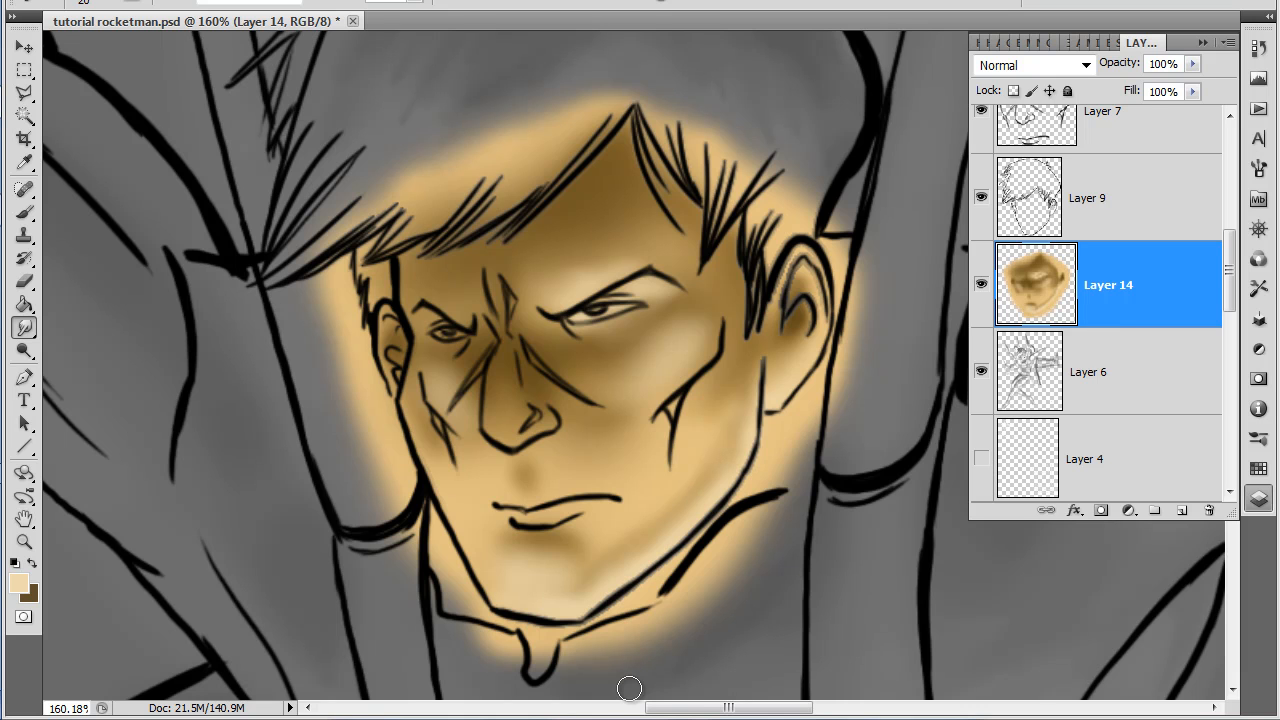
pyautogui.scroll(4, 629, 688)
pyautogui.moveTo(431, 249); pyautogui.dragTo(458, 356)
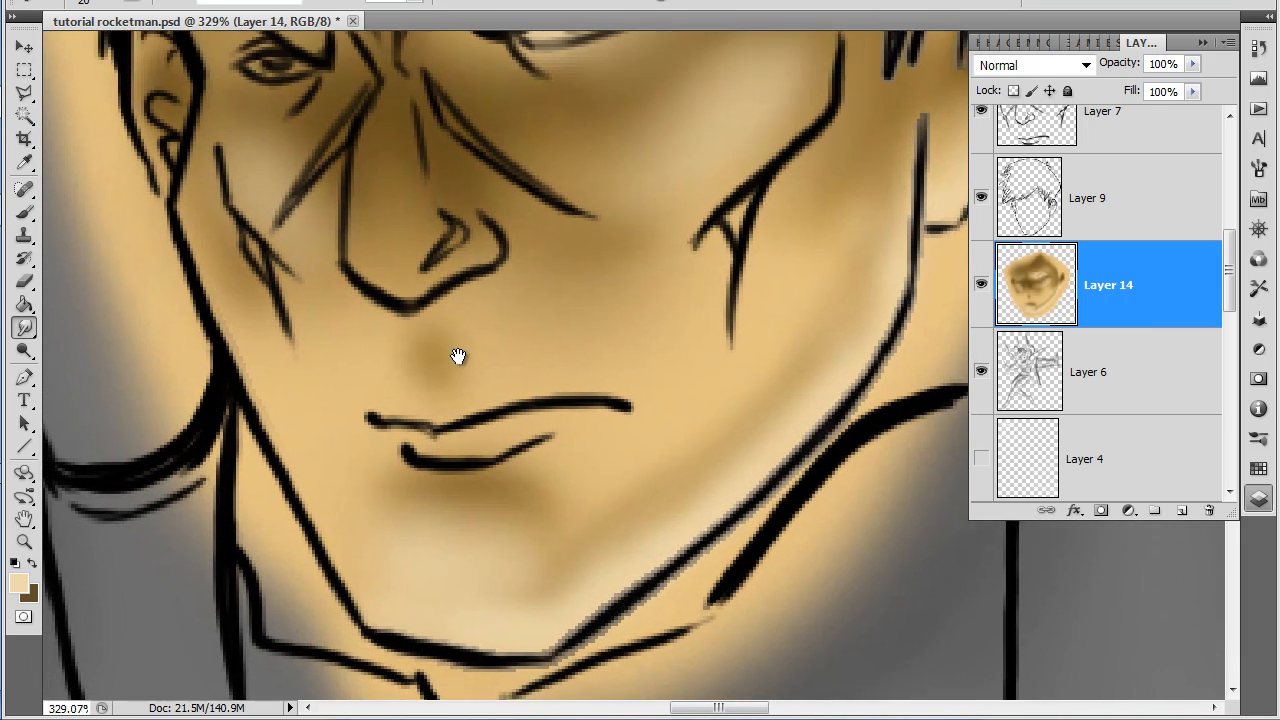
pyautogui.moveTo(390, 425)
pyautogui.mouseDown()
pyautogui.moveTo(391, 400)
pyautogui.moveTo(400, 427)
pyautogui.mouseUp()
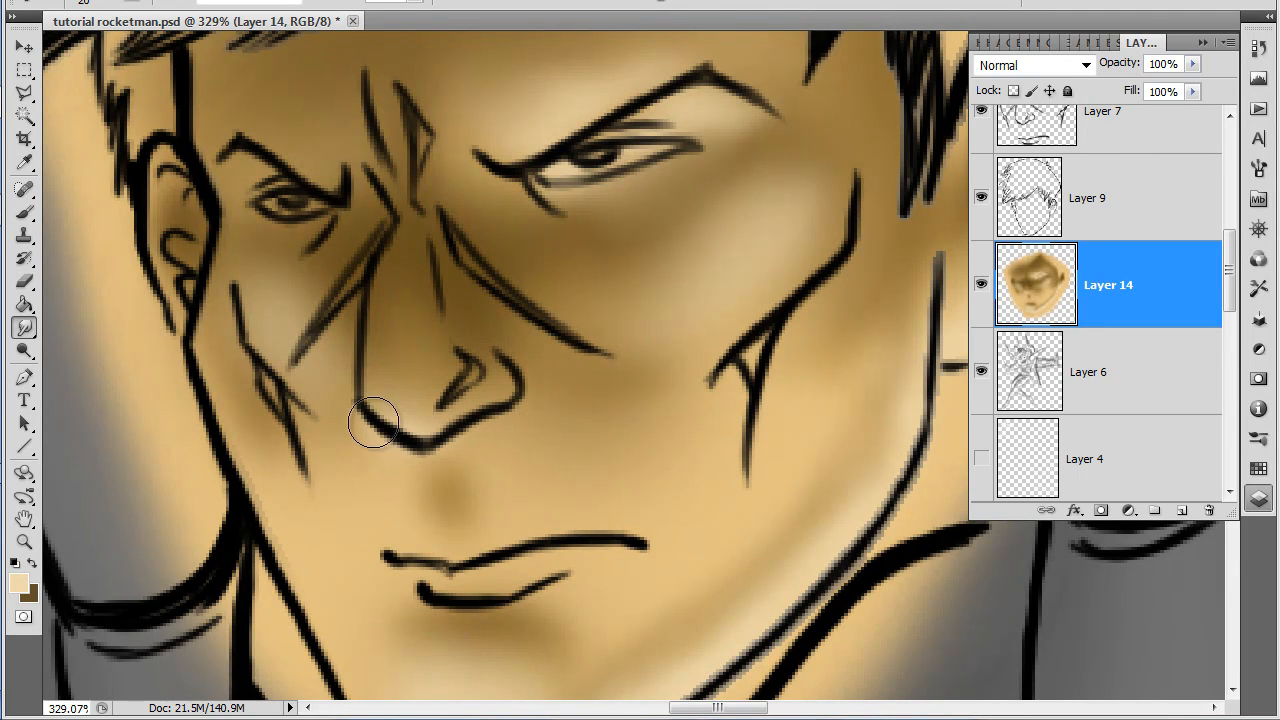
pyautogui.moveTo(442, 421); pyautogui.dragTo(498, 389)
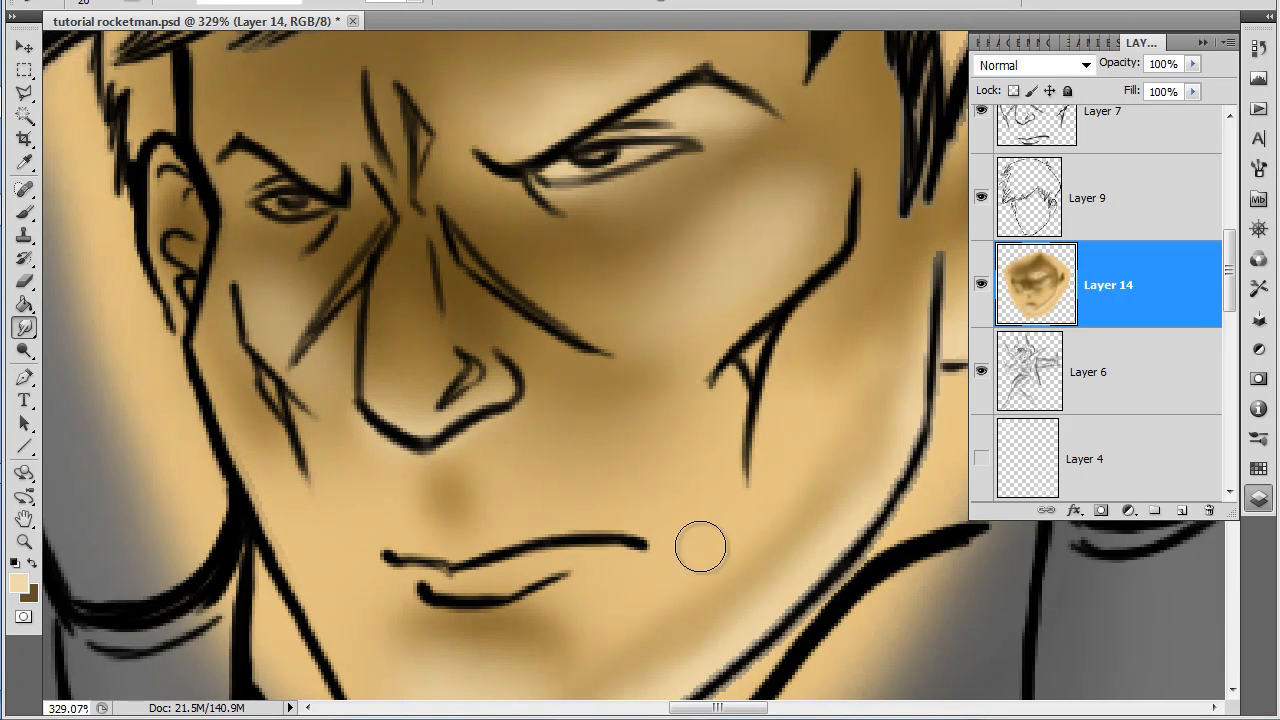
pyautogui.scroll(-8, 700, 547)
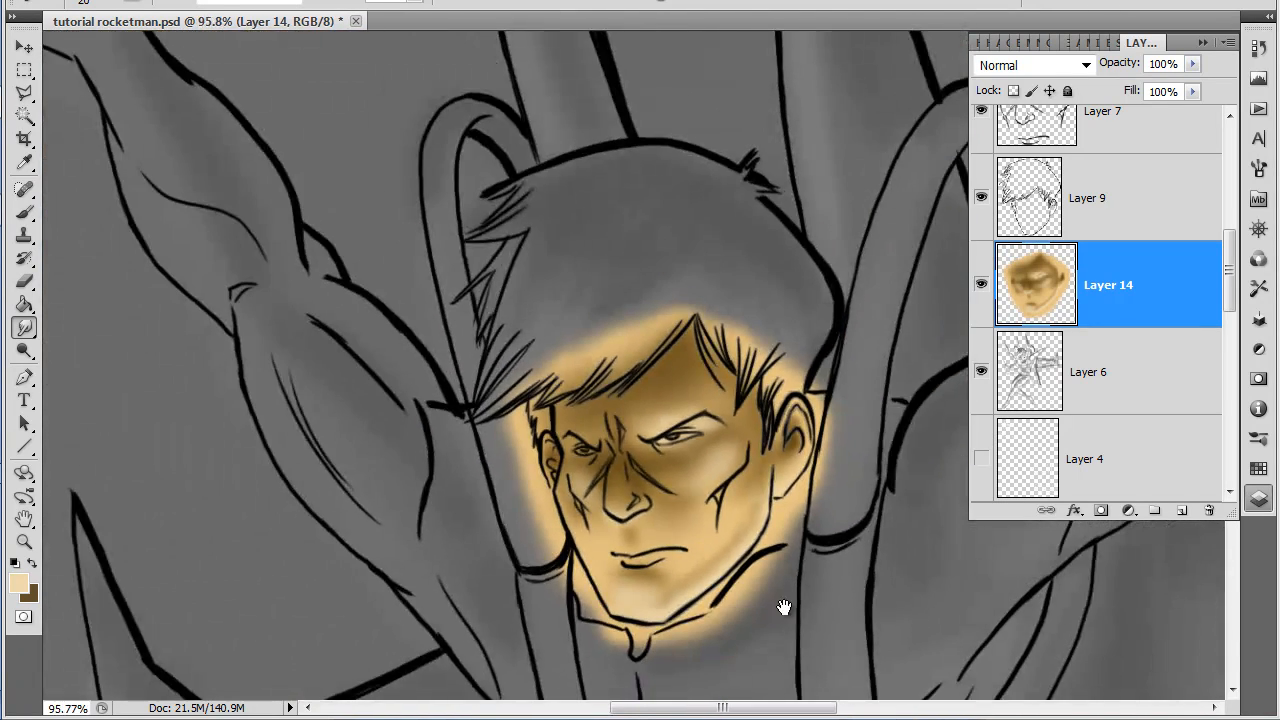
pyautogui.moveTo(783, 607); pyautogui.dragTo(726, 557)
pyautogui.moveTo(451, 361); pyautogui.dragTo(438, 352)
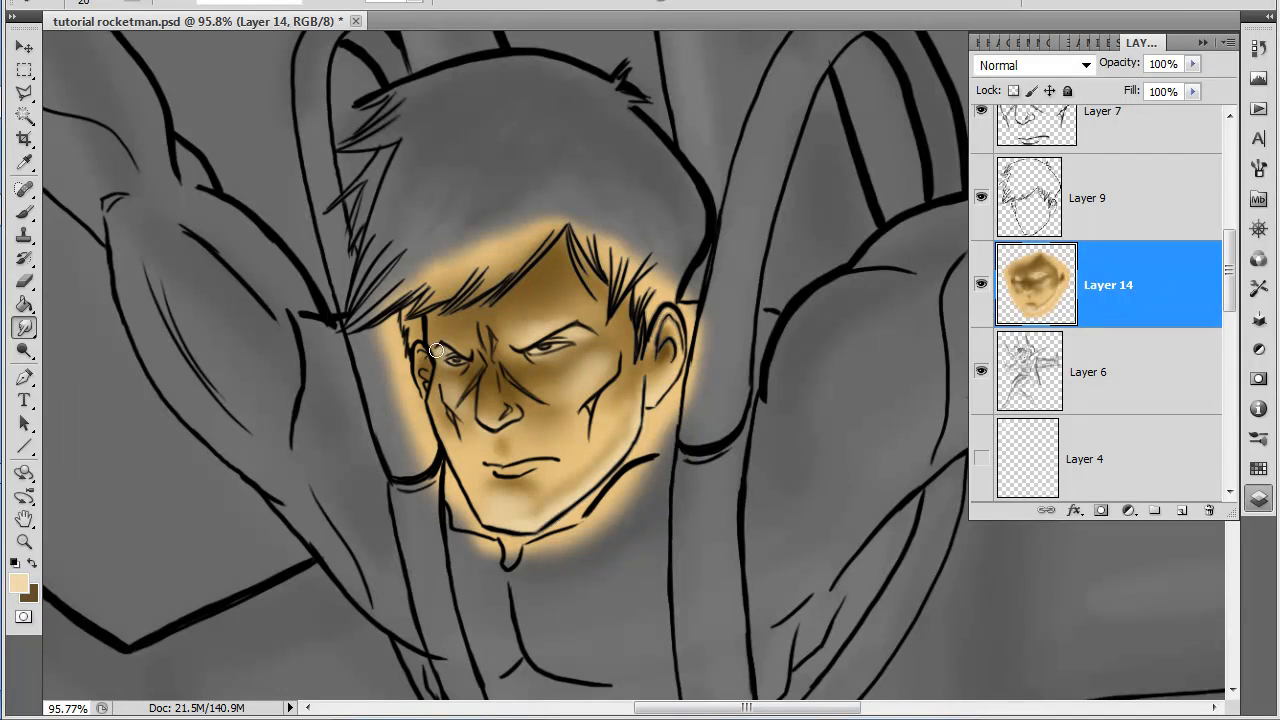
pyautogui.scroll(-5, 531, 594)
pyautogui.scroll(3, 640, 480)
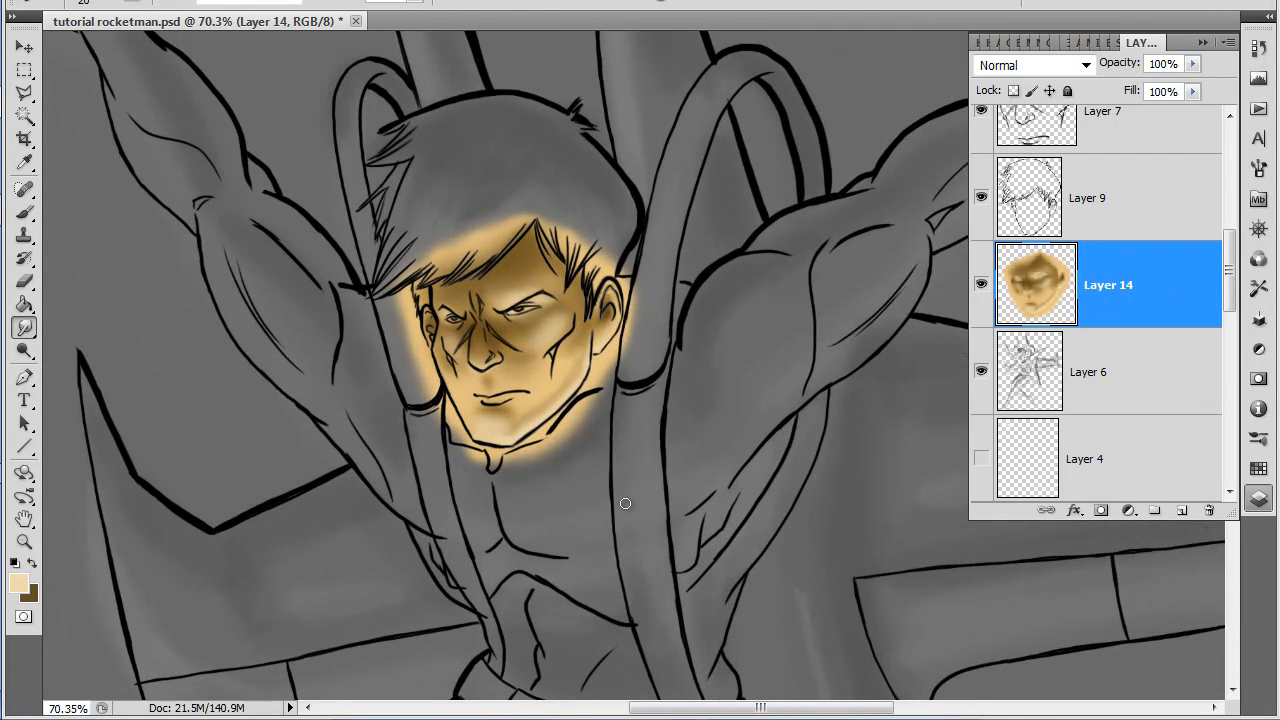
pyautogui.moveTo(624, 504); pyautogui.dragTo(670, 548)
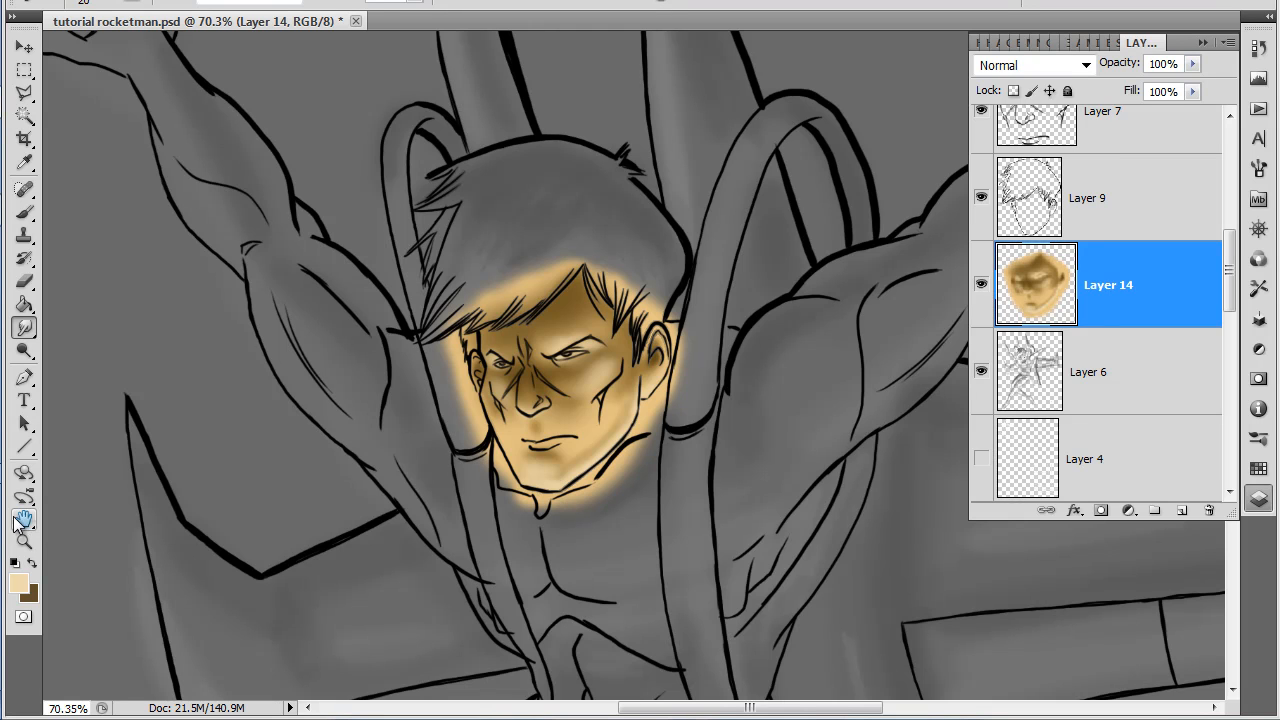
pyautogui.moveTo(2, 522)
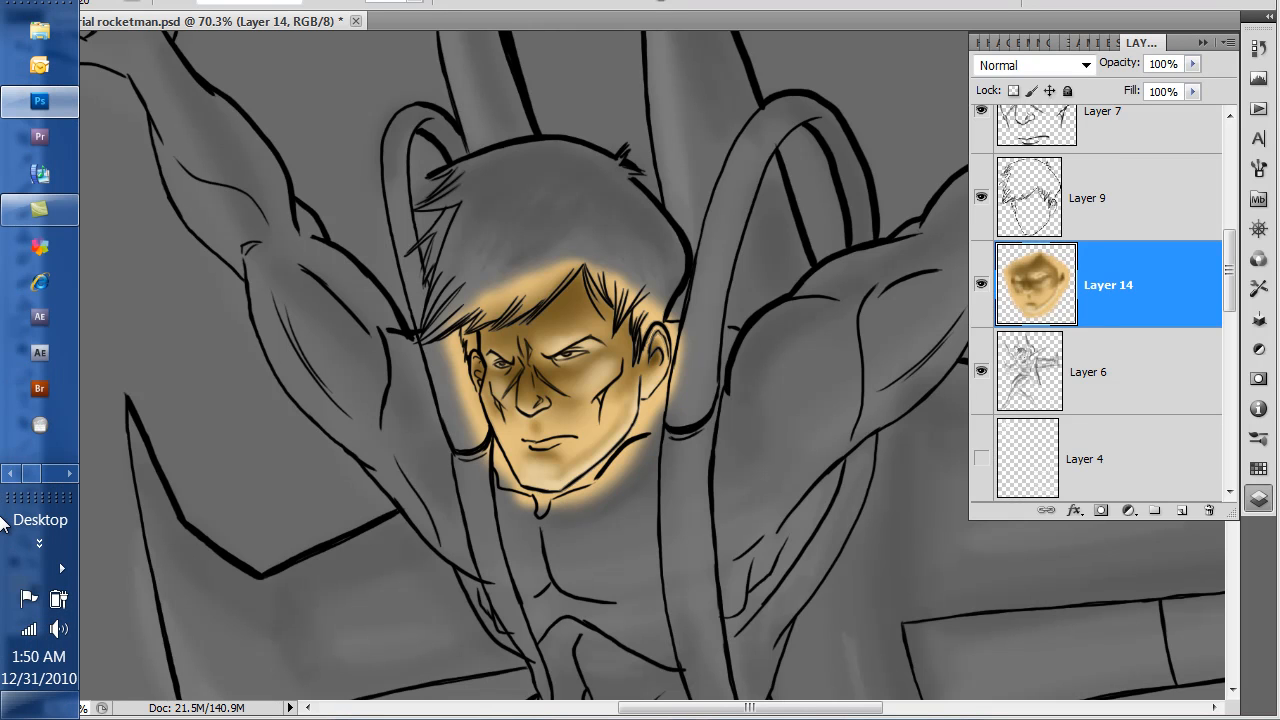